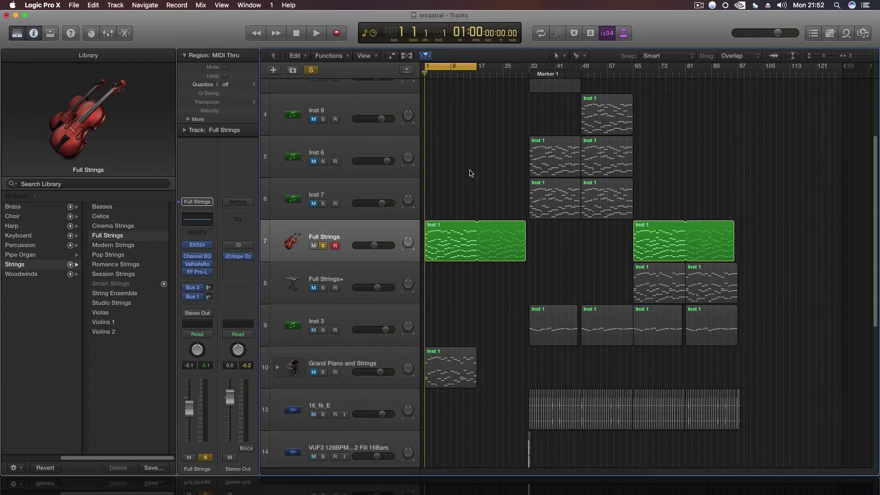
Step: Play the orcastral arrangement, scroll through its tracks, then stop playback
key(space)
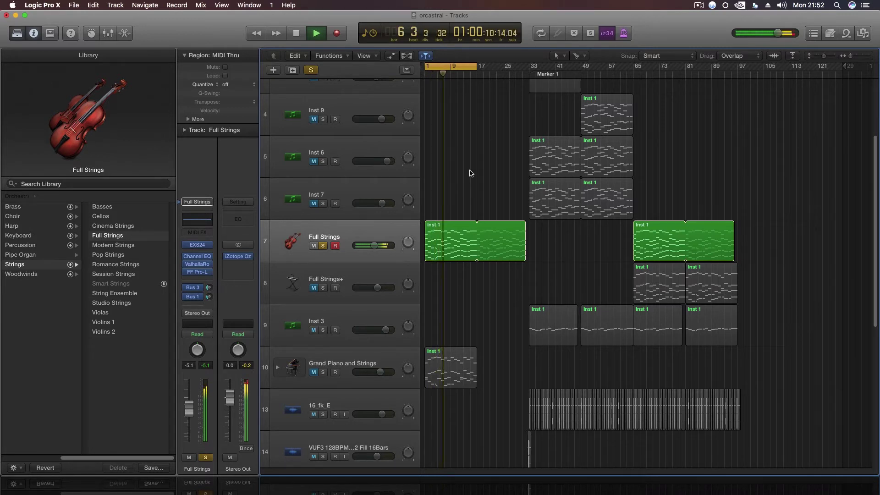
scroll(467, 188, down, 5)
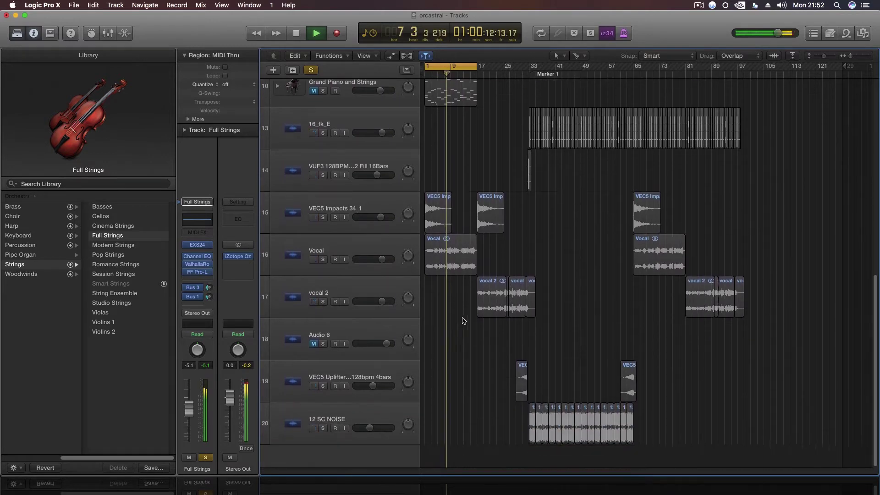
scroll(461, 267, up, 5)
key(space)
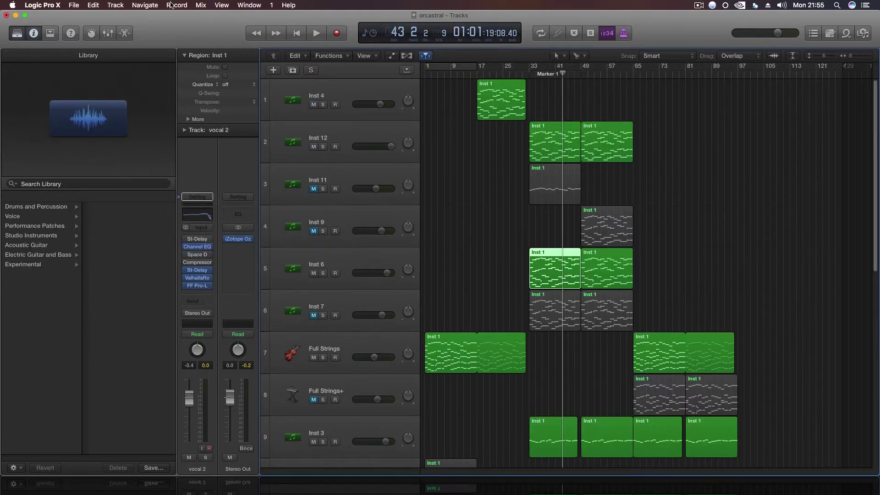
Step: Start a new project, closing orcastral and saving its changes
click(74, 5)
click(86, 15)
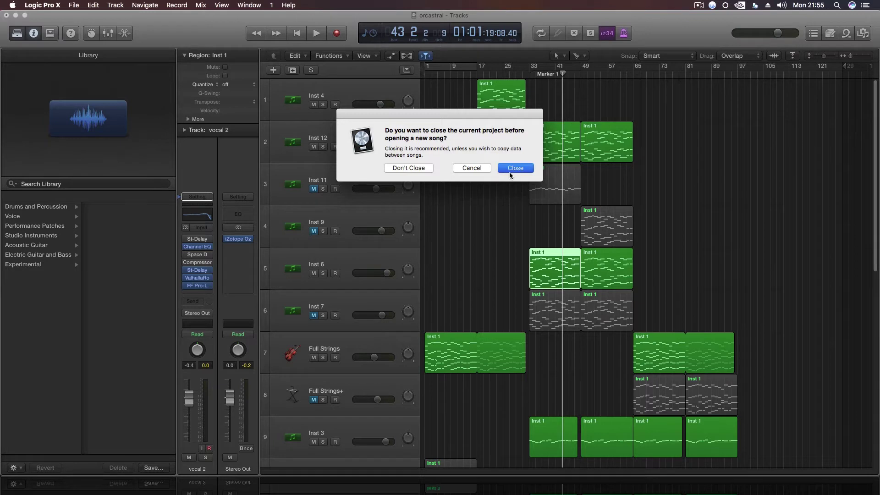
click(515, 168)
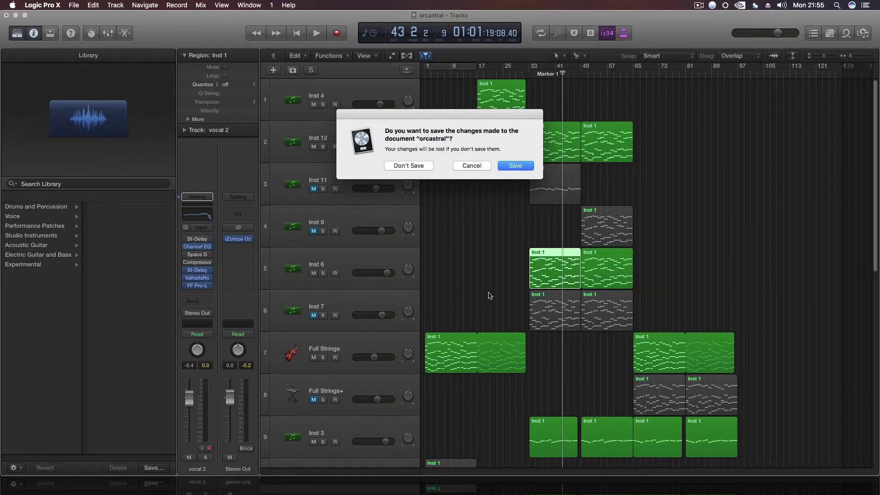
click(520, 168)
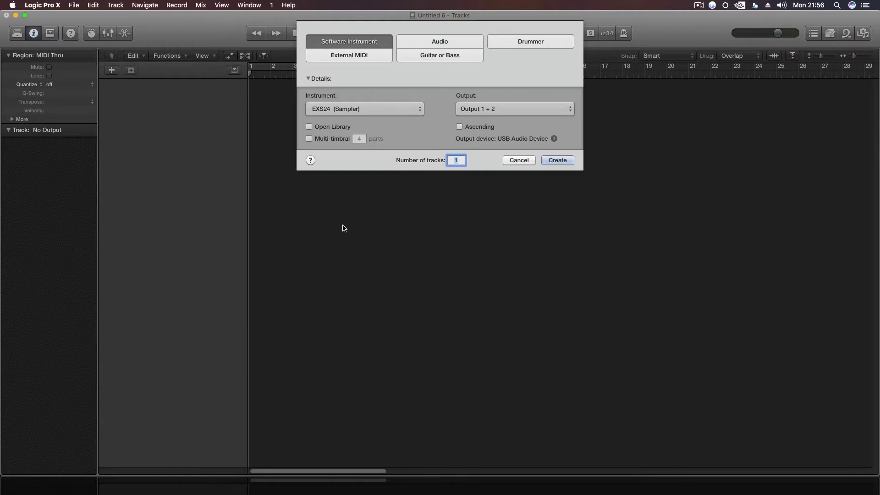
Step: Create the software instrument track and close the EXS24 instrument window
click(558, 160)
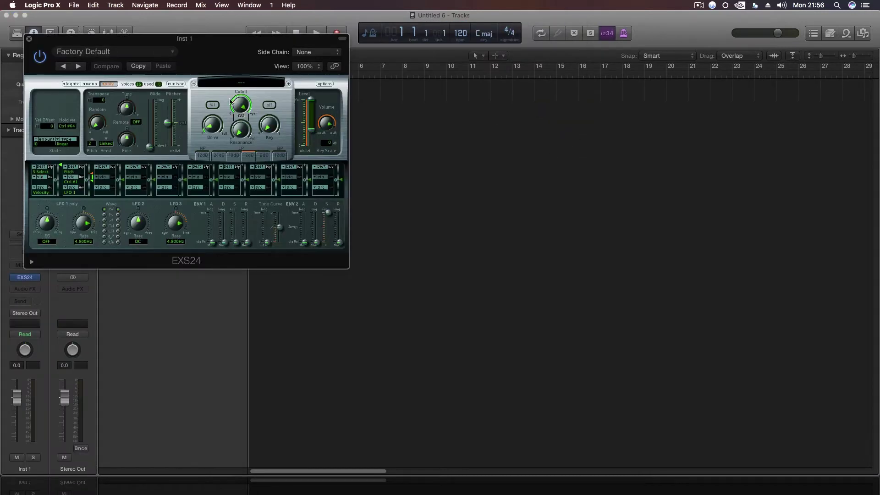
drag(237, 50, 468, 115)
click(261, 106)
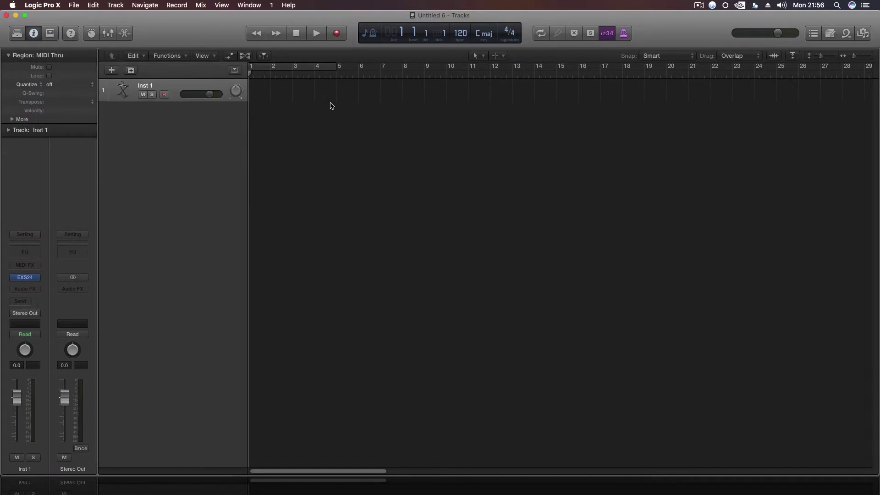
Step: Turn on cycling over bars 1–5 and set the project tempo to 128
click(299, 68)
double_click(461, 33)
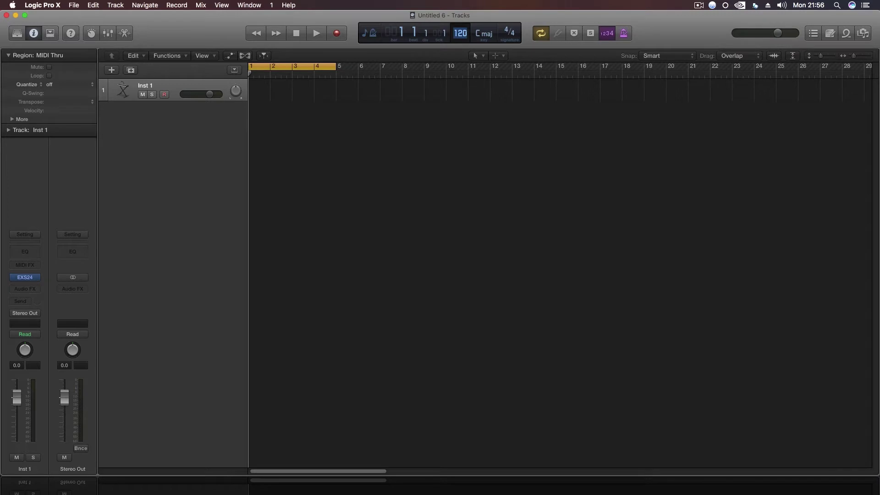
text(128)
key(Return)
Step: Load the Orchestral > Strings > String Ensemble patch from the Library
click(21, 35)
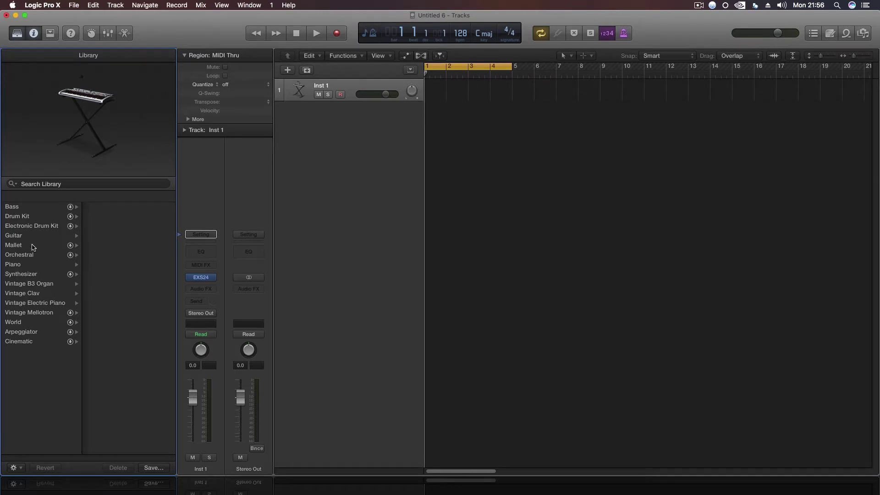
click(33, 5)
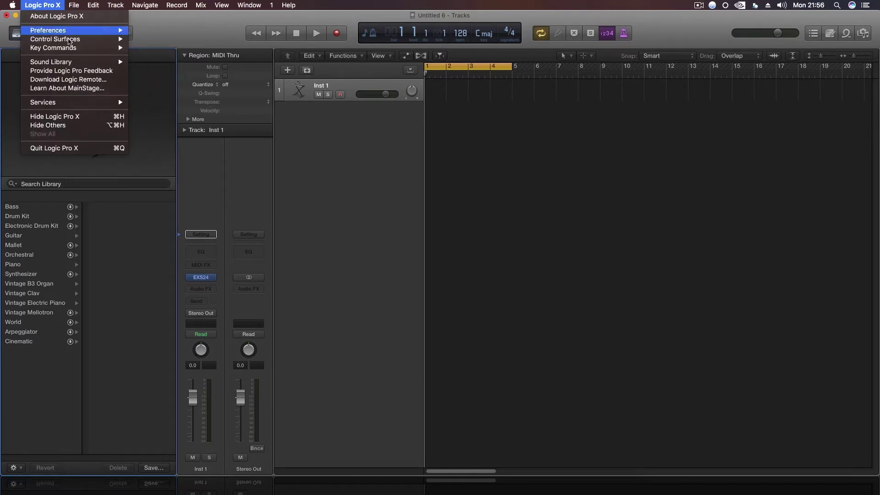
mouse_move(76, 63)
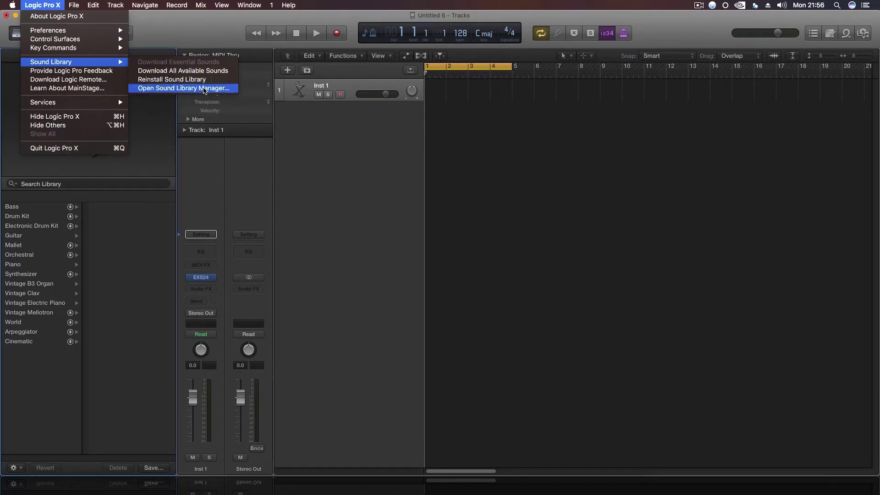
click(185, 36)
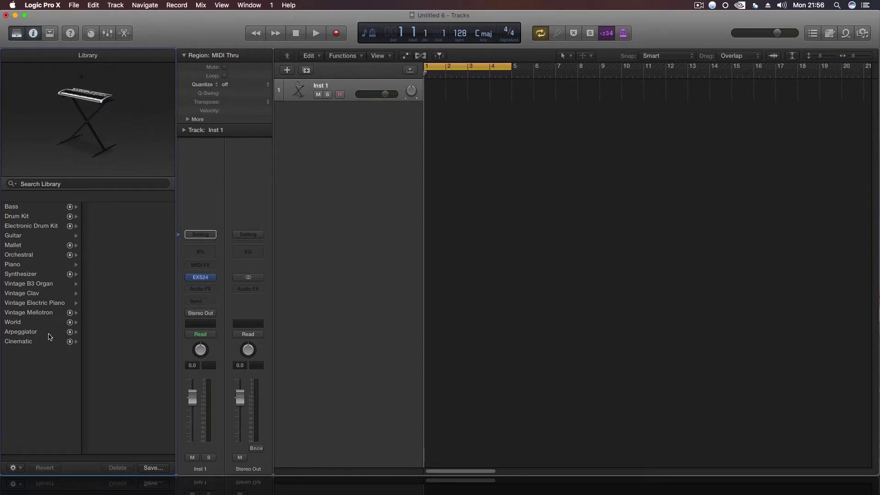
click(35, 259)
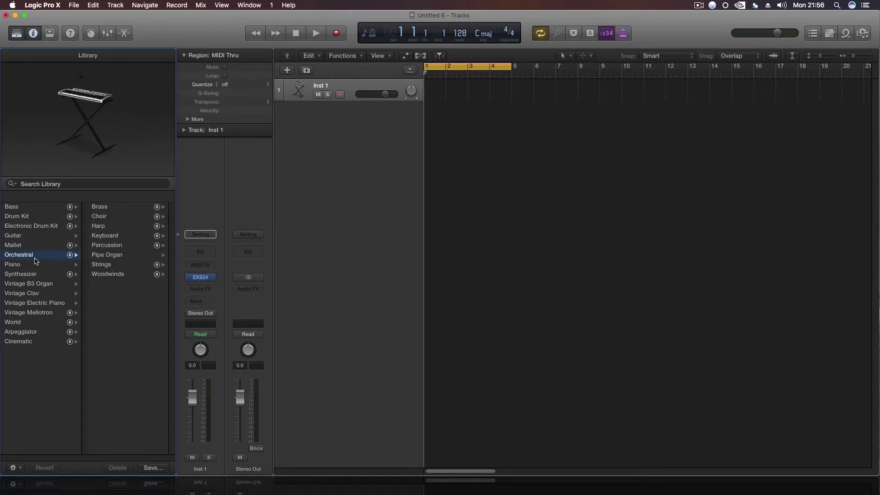
click(117, 265)
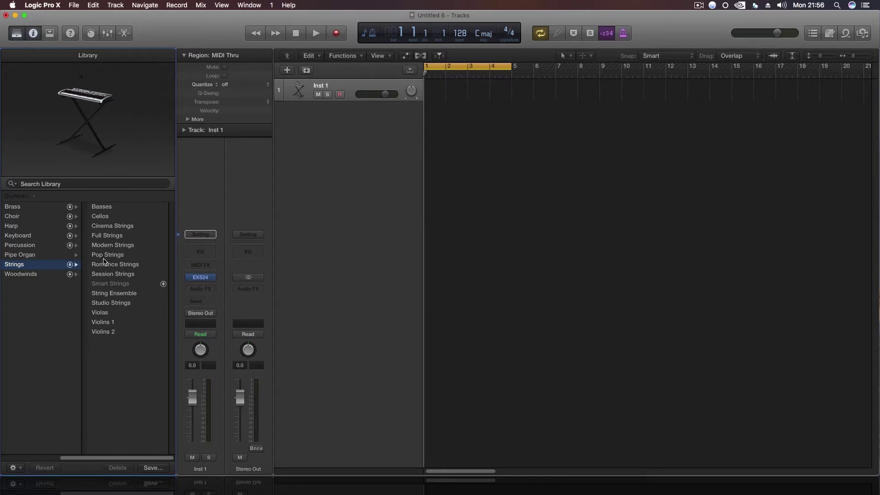
click(124, 294)
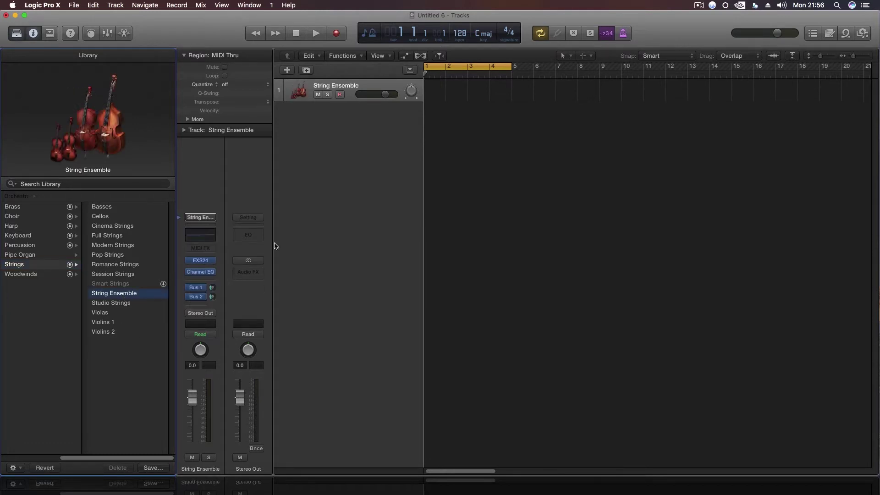
Step: Audition String Ensemble with notes and an F chord using Musical Typing
right_click(435, 93)
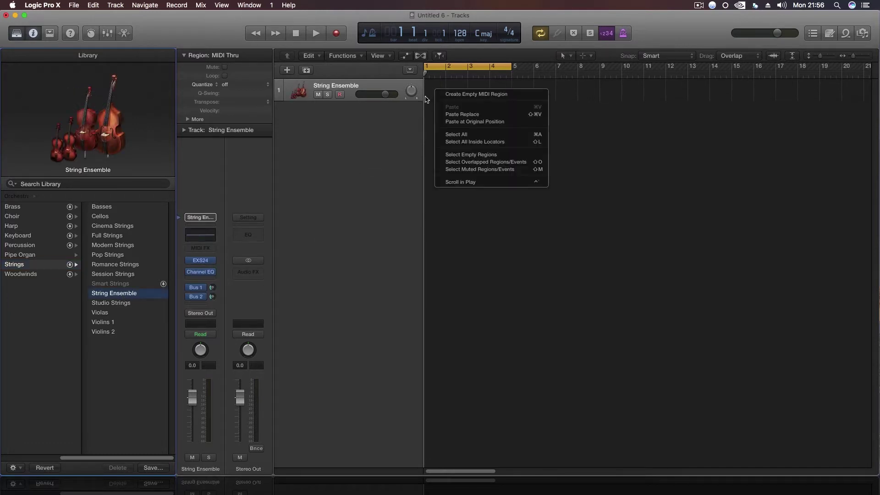
click(426, 102)
key(super+k)
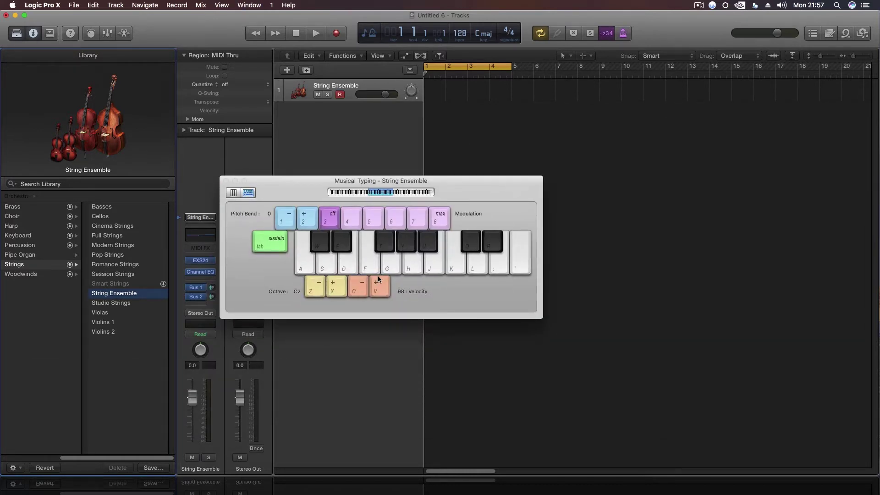
key(a)
key(f)
key(h)
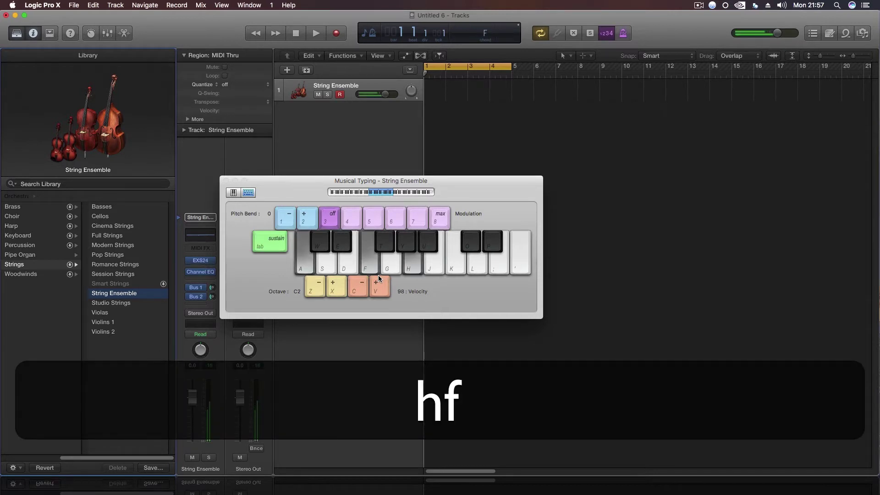
key(a)
key(k)
drag(448, 186, 497, 177)
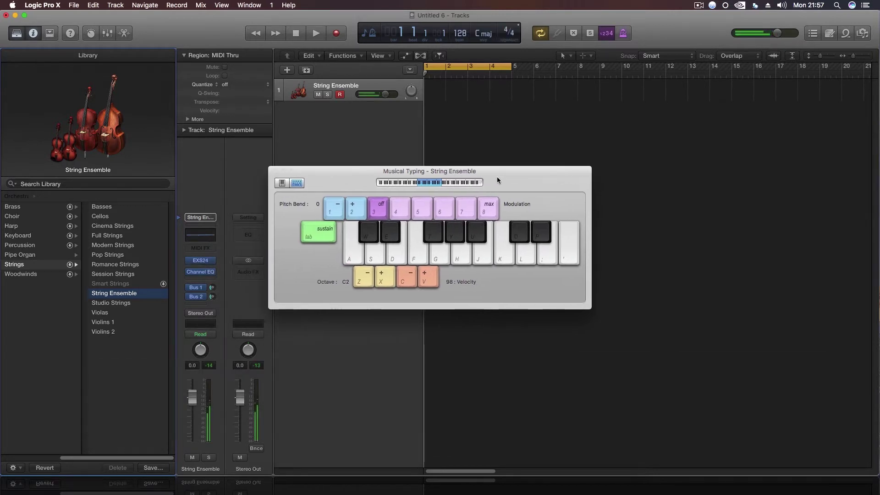
Step: Audition the Full Strings and Studio Strings patches with notes and chords
click(110, 236)
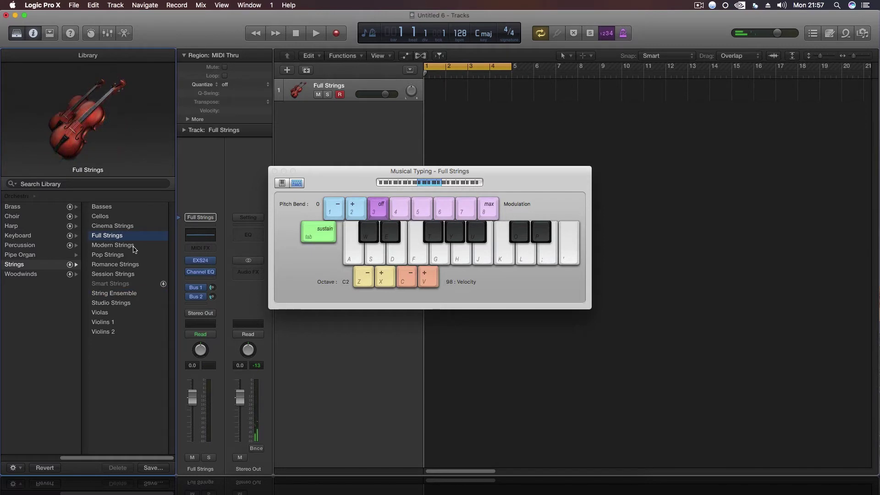
key(a)
key(k)
key(a)
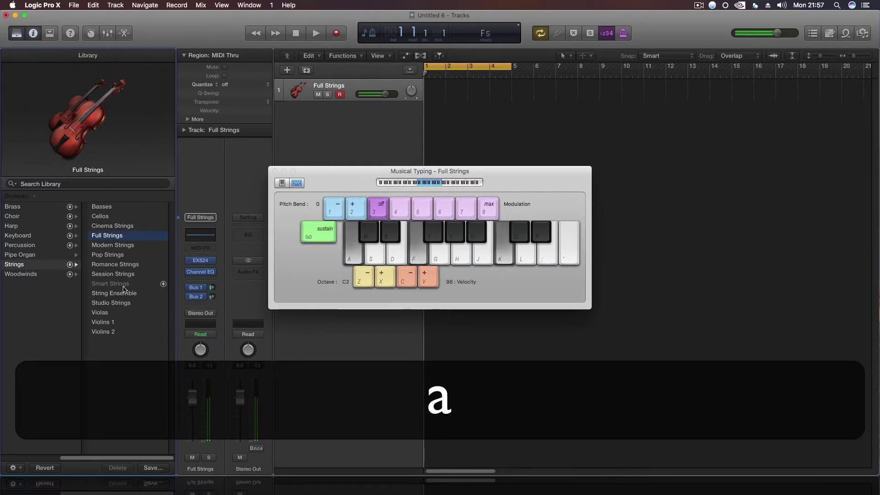
click(115, 304)
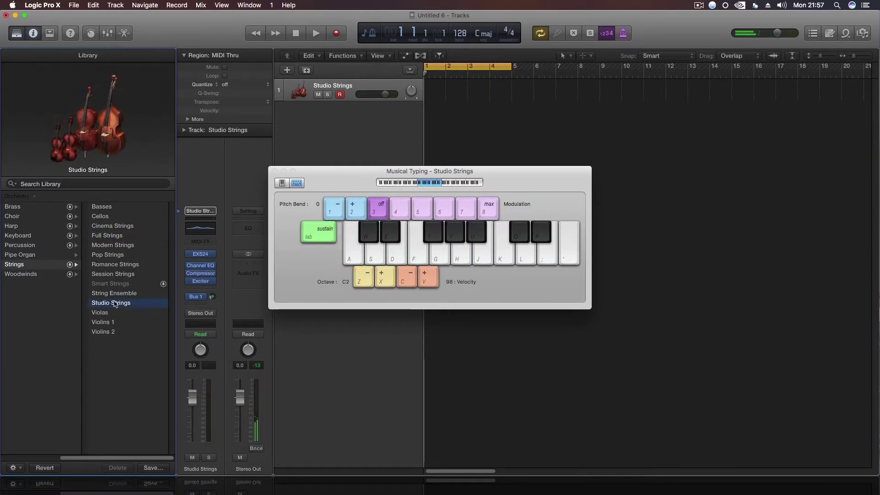
key(a)
key(j)
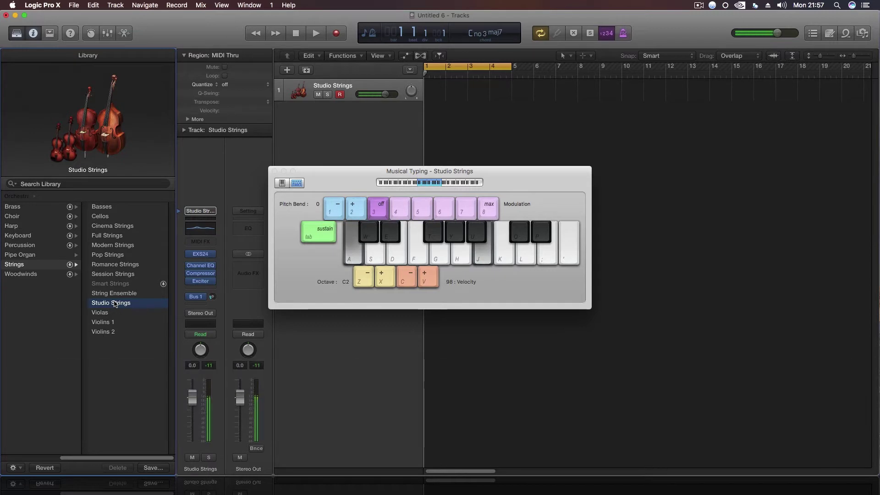
key(f)
key(l)
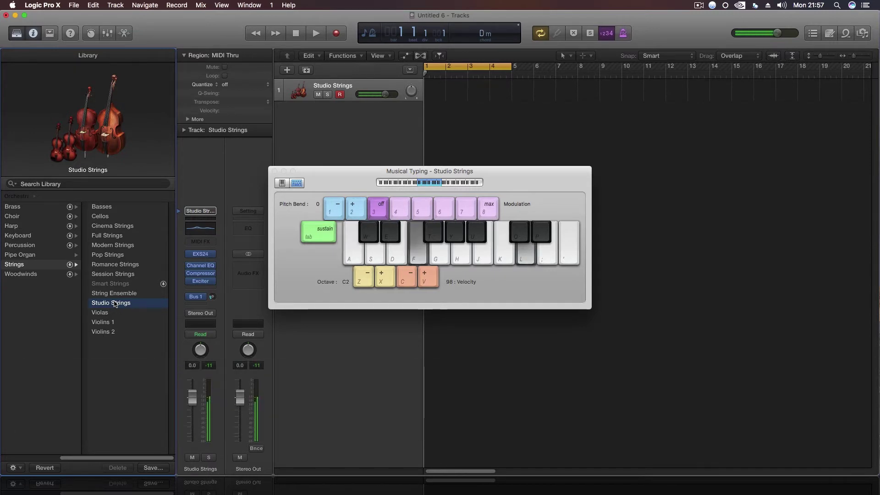
key(d)
key(j)
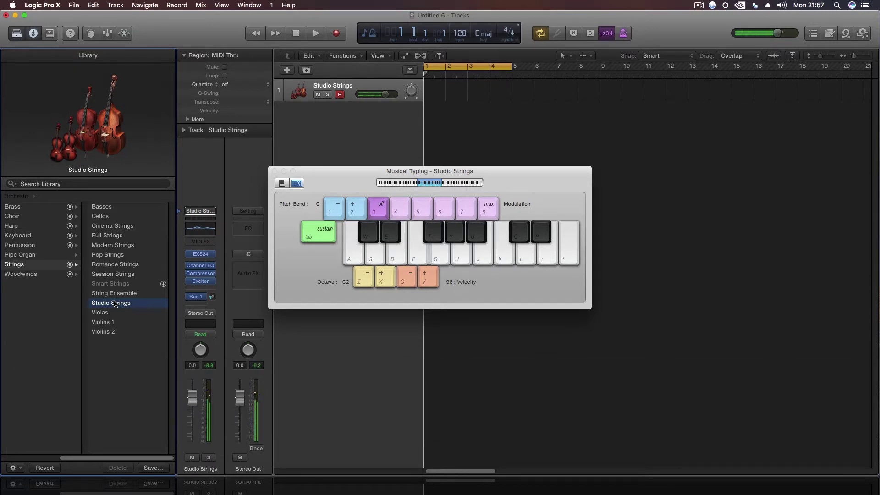
Step: Audition Pop Strings, then settle on Full Strings and close Musical Typing
click(116, 256)
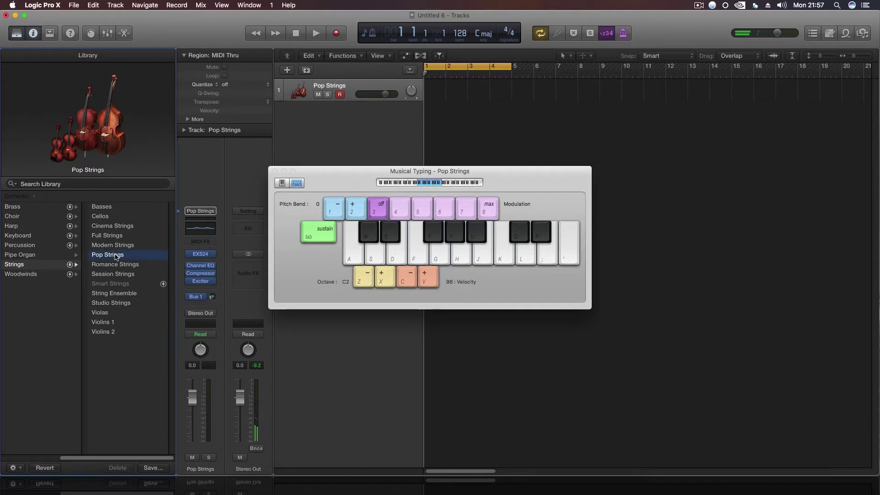
key(a)
key(l)
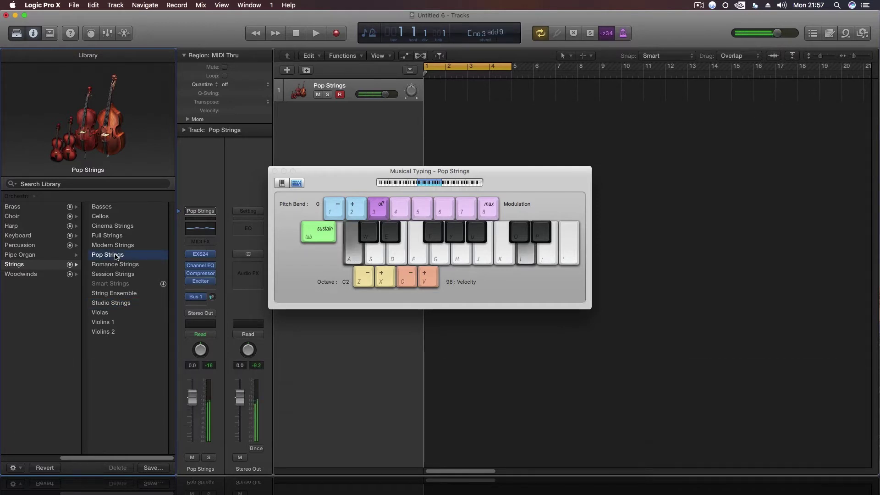
key(h)
key(k)
key(d)
key(g)
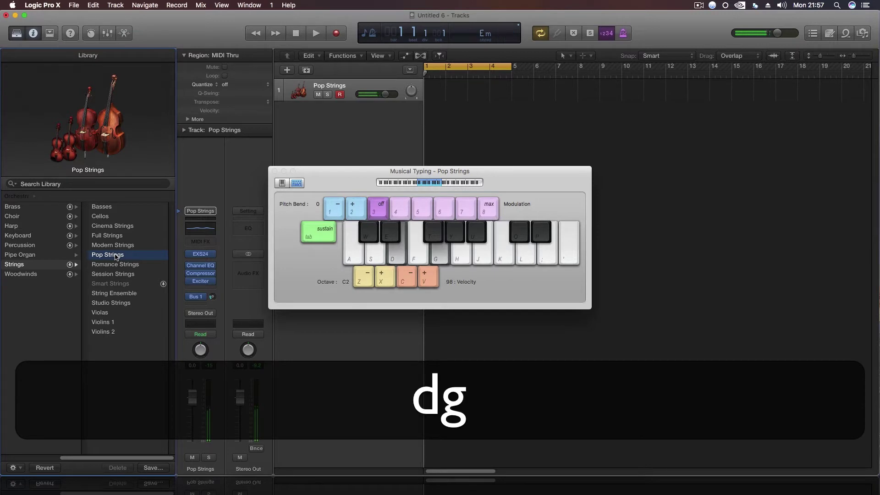
drag(333, 180, 426, 152)
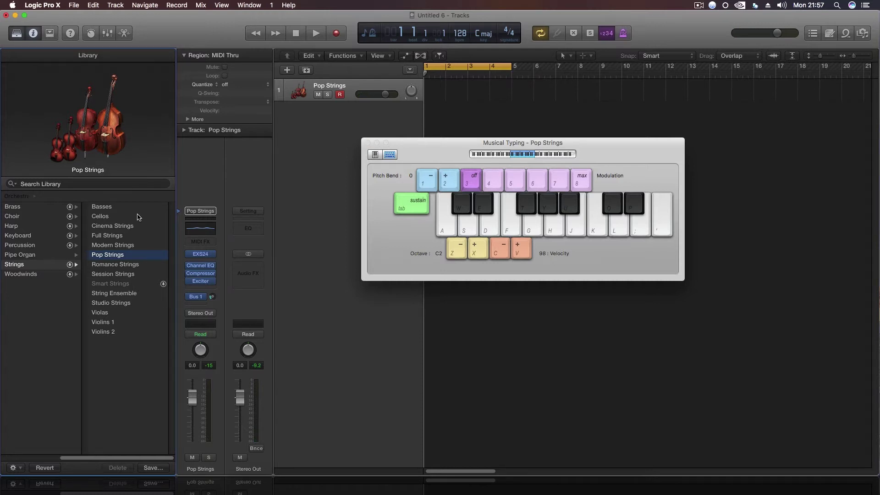
click(118, 235)
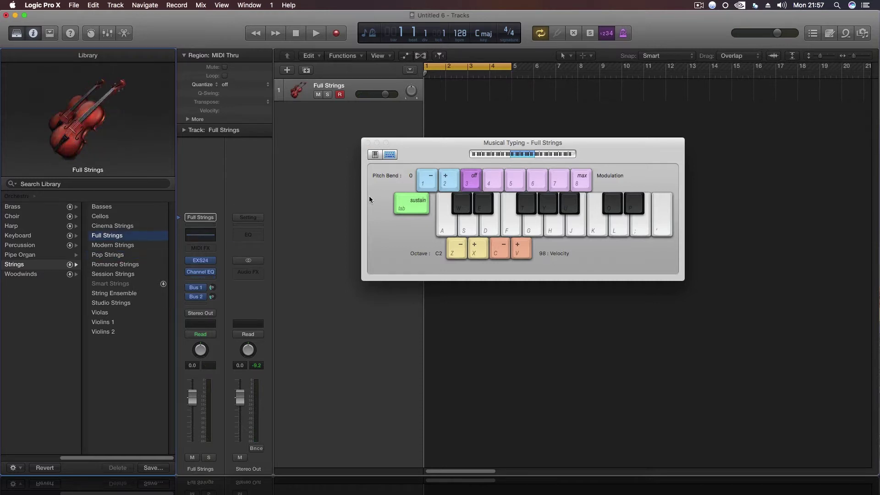
click(368, 143)
Step: Create an empty MIDI region at bar 1 and lengthen it to four bars
right_click(431, 94)
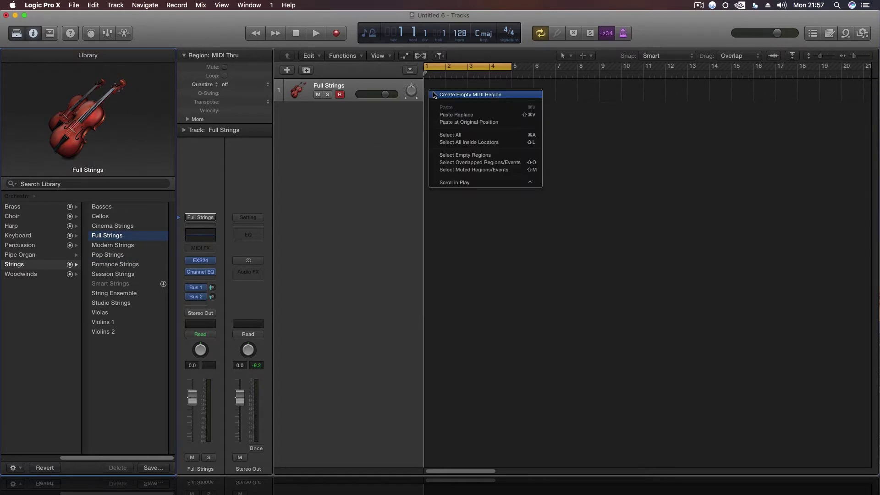
key(Escape)
double_click(435, 95)
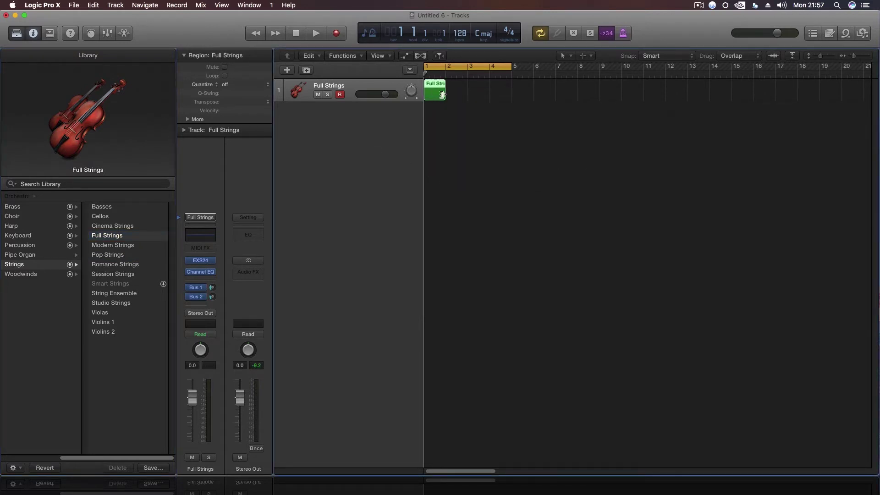
drag(446, 93, 510, 95)
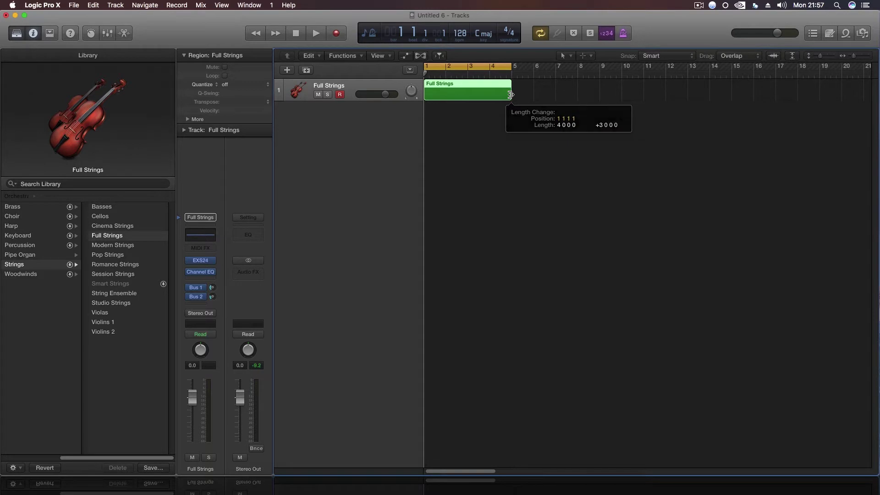
Step: Open the region in an enlarged Piano Roll and position the MinorScale chord chart
right_click(443, 97)
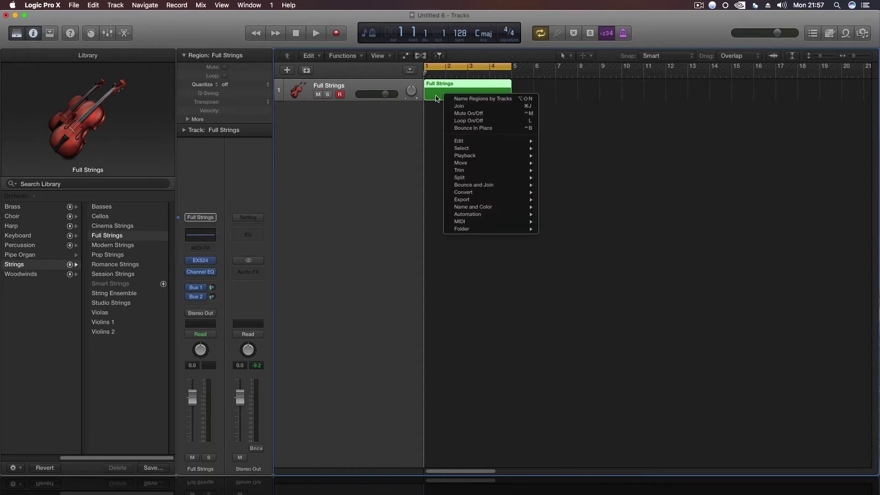
click(436, 99)
double_click(436, 98)
drag(521, 336, 511, 166)
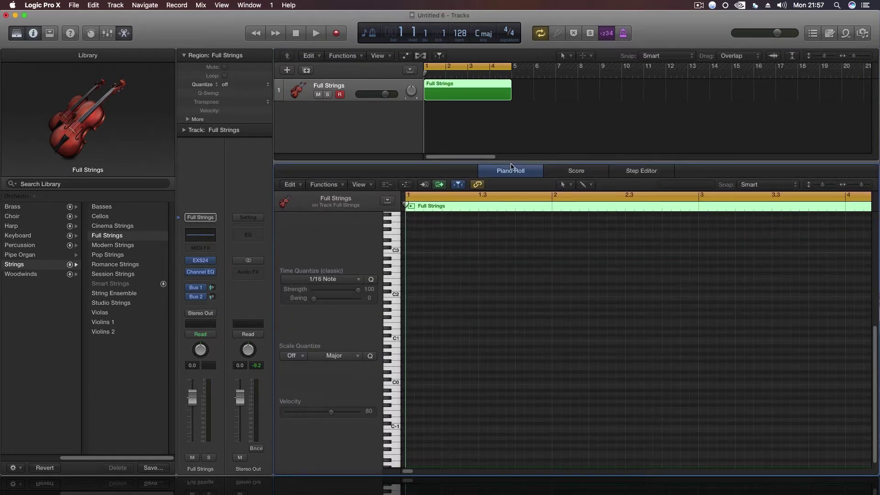
scroll(488, 325, up, 3)
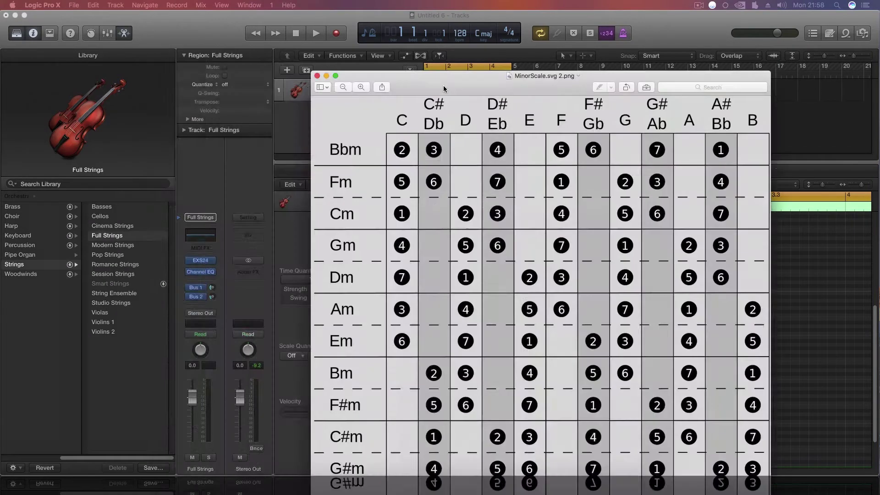
drag(426, 65, 278, 26)
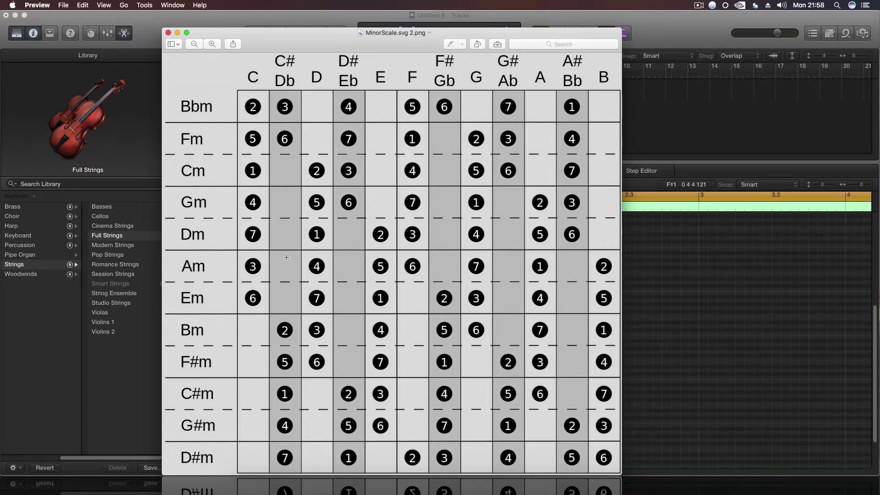
Step: Mark the C#/Db column, Dm row, and D, E and F columns of the chart
drag(279, 285, 301, 220)
click(292, 202)
drag(180, 224, 224, 252)
click(224, 252)
drag(320, 69, 325, 243)
drag(372, 67, 386, 247)
drag(407, 66, 427, 241)
click(251, 236)
Step: Move the chord chart window right and hide it
drag(275, 36, 344, 36)
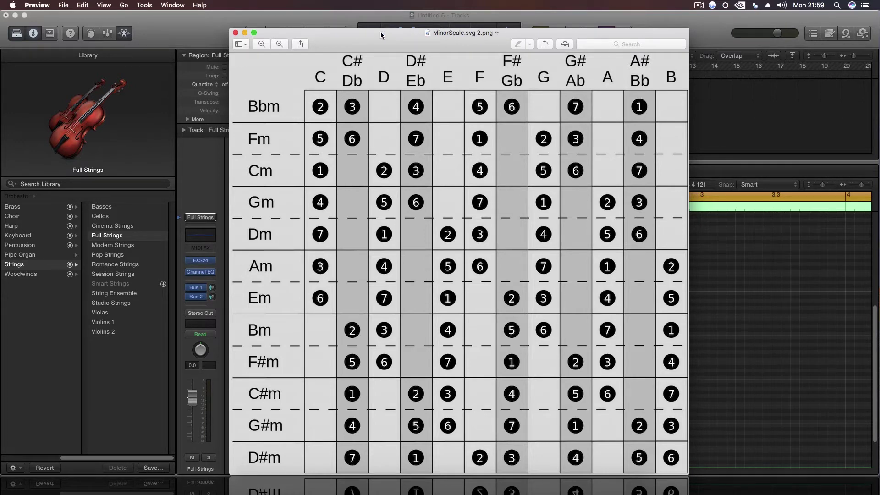
drag(380, 31, 414, 38)
key(super+w)
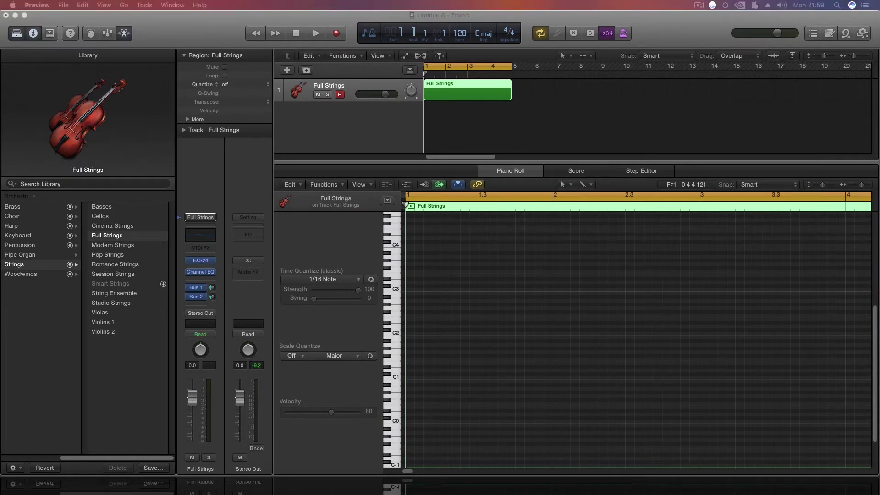
Step: Audition C1 and its neighbouring notes, including B0, on the Piano Roll keyboard
click(472, 299)
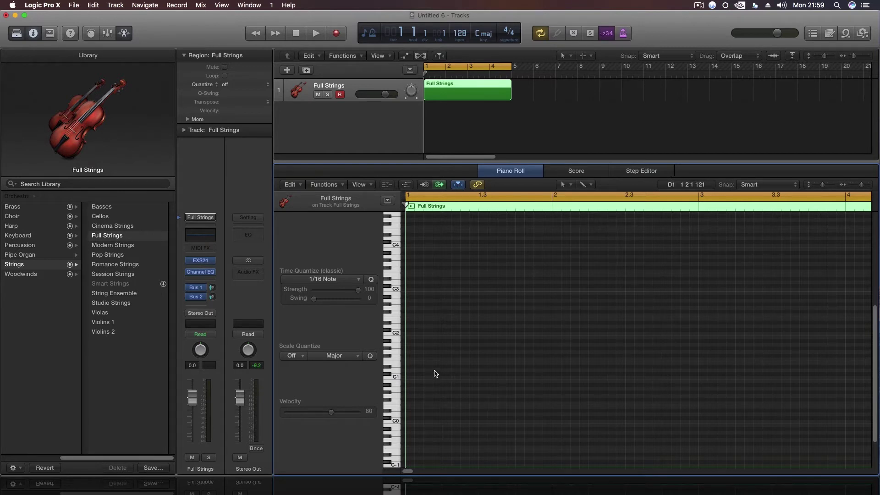
click(398, 375)
click(398, 366)
click(398, 376)
click(395, 380)
click(396, 379)
Step: Check the Em row on the chart, then draw a one-bar note at bar 1
key(super+Tab)
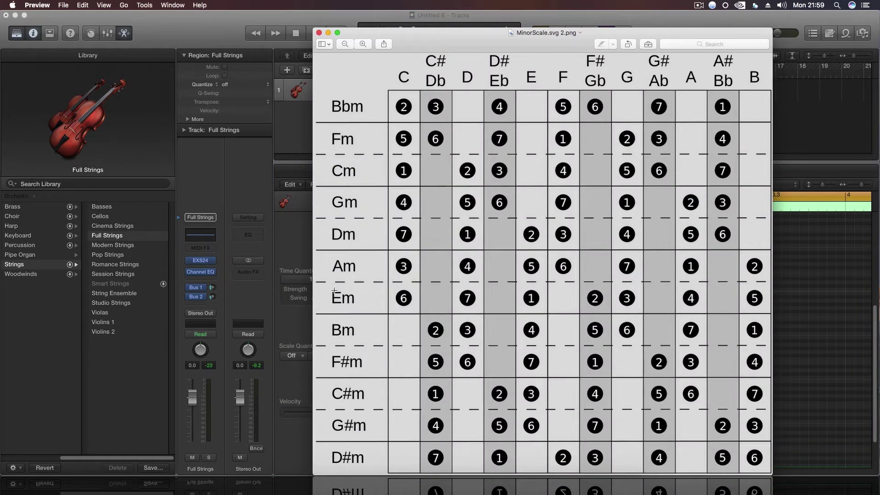
drag(333, 289, 539, 302)
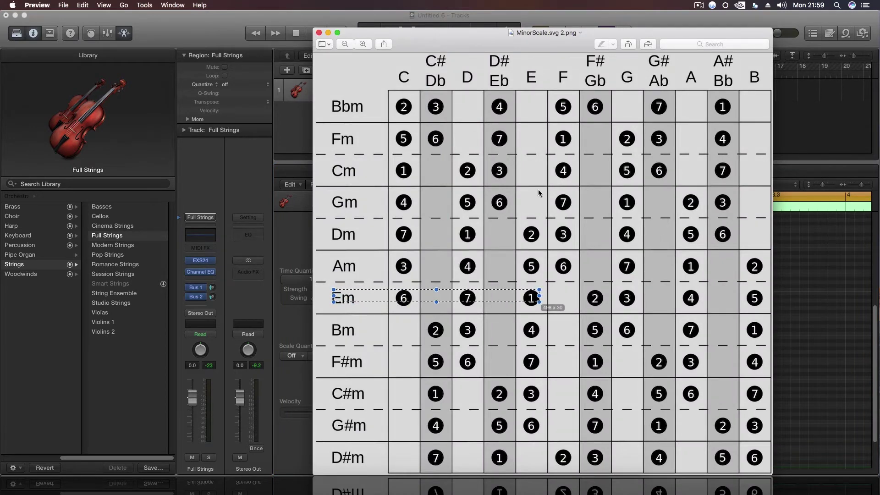
drag(532, 78, 534, 302)
click(809, 252)
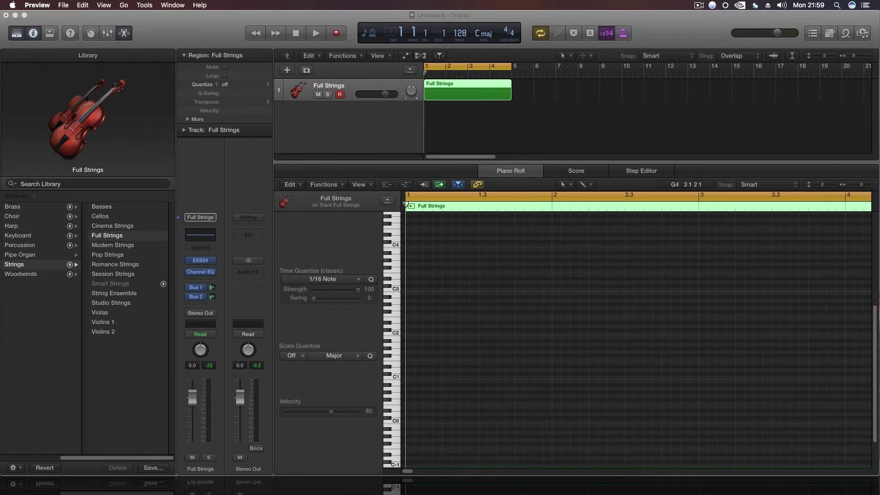
click(392, 376)
click(393, 376)
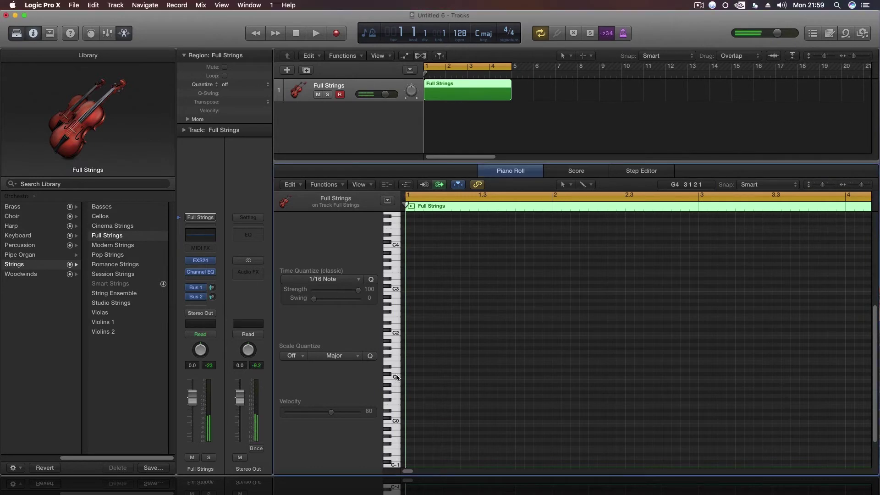
key(super)
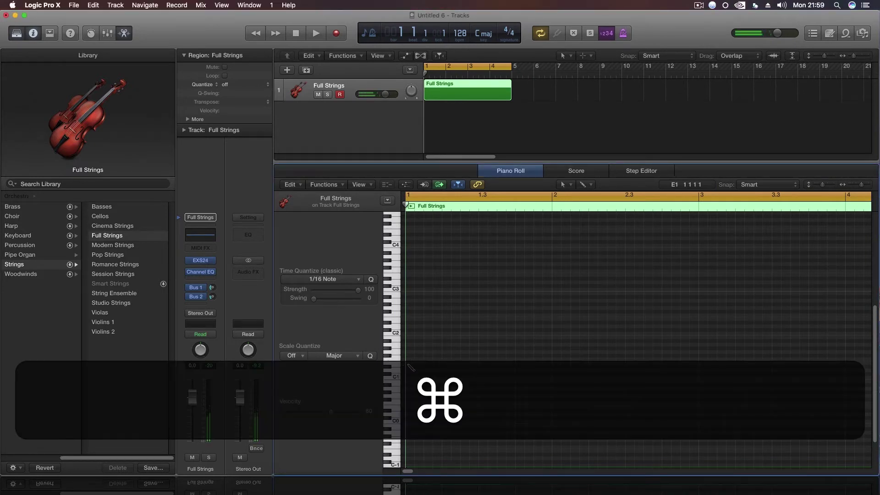
drag(407, 363, 550, 363)
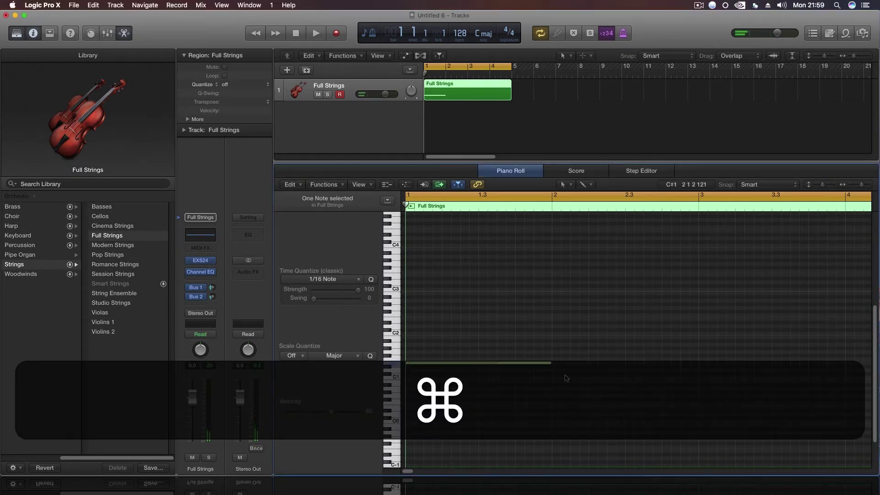
Step: Move chord notes to F#1 and C2 following the chart's F#/Gb column
key(super+Tab)
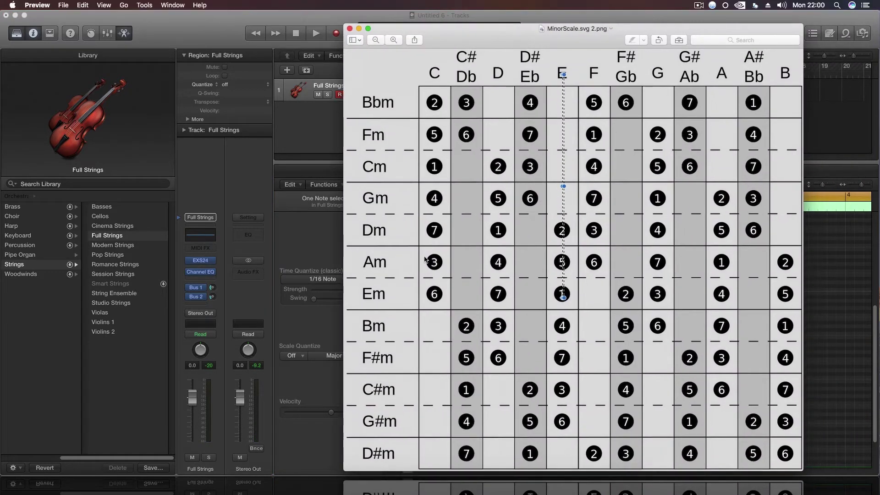
drag(620, 56, 633, 303)
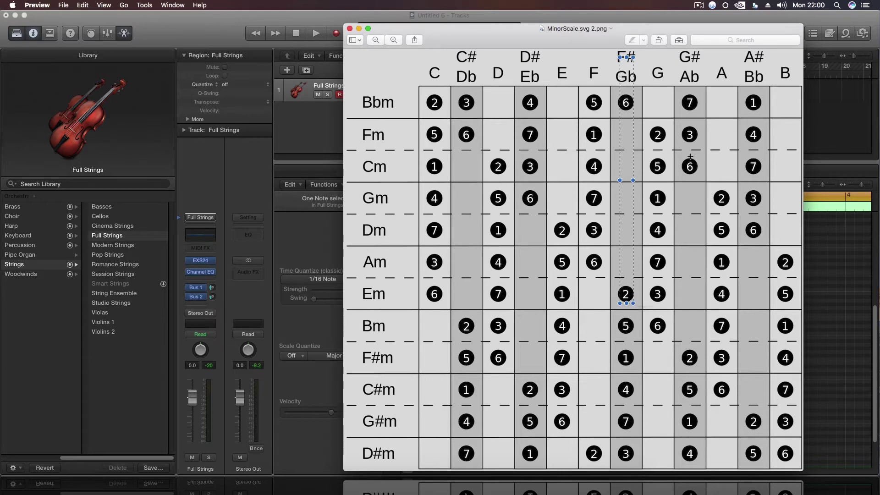
double_click(552, 35)
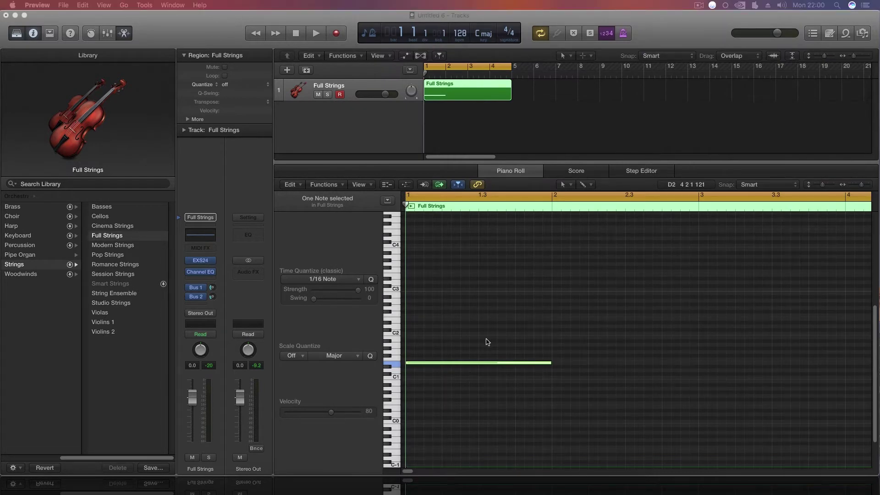
drag(410, 363, 409, 345)
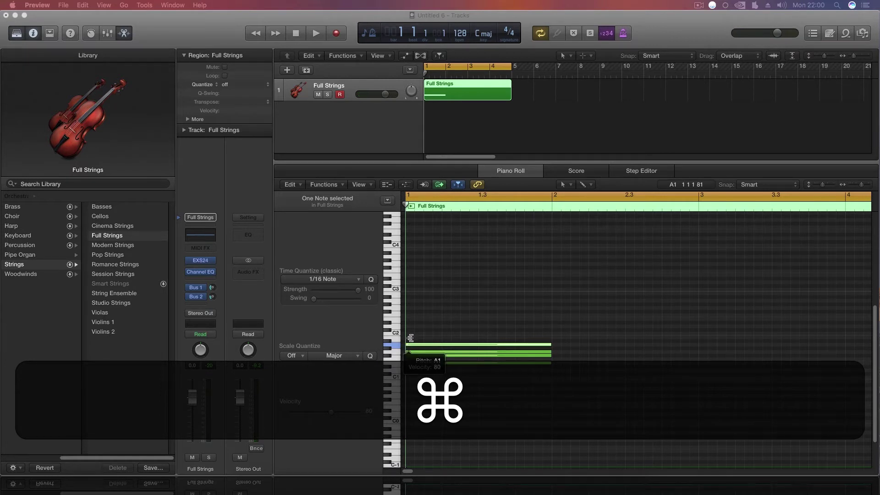
drag(411, 338, 418, 366)
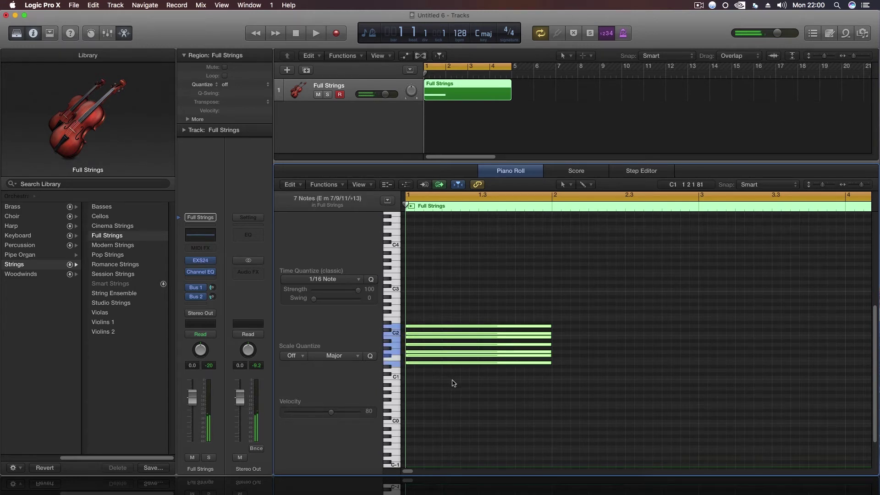
click(453, 383)
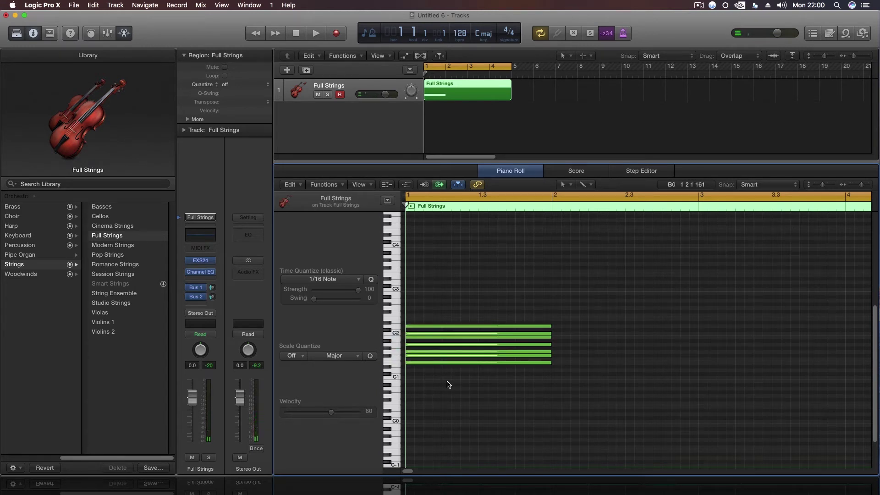
Step: Option-copy the seven-note E minor chord into higher octaves, up to E3
drag(448, 384, 452, 276)
click(466, 252)
drag(438, 382, 583, 358)
key(alt)
drag(572, 365, 412, 321)
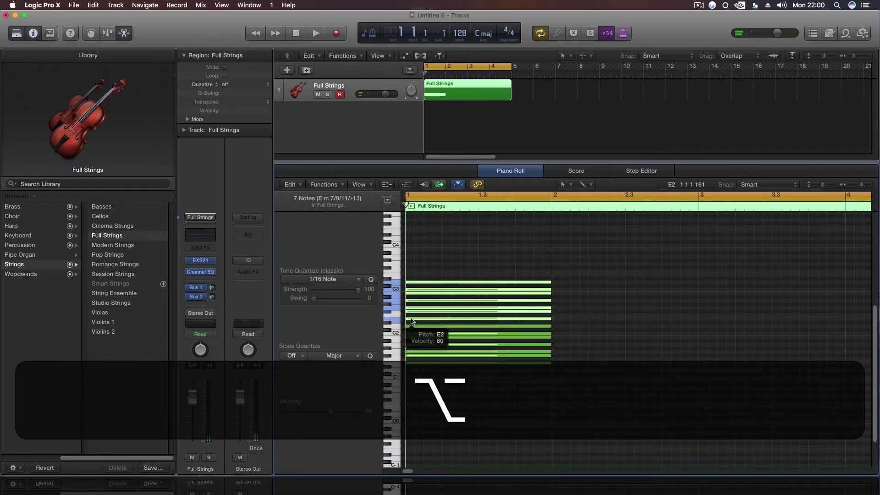
drag(412, 321, 413, 254)
Step: Zoom out to bars 1–8, review the bar-4 stack, and add a one-bar E1 note
scroll(505, 304, up, 2)
scroll(572, 326, up, 2)
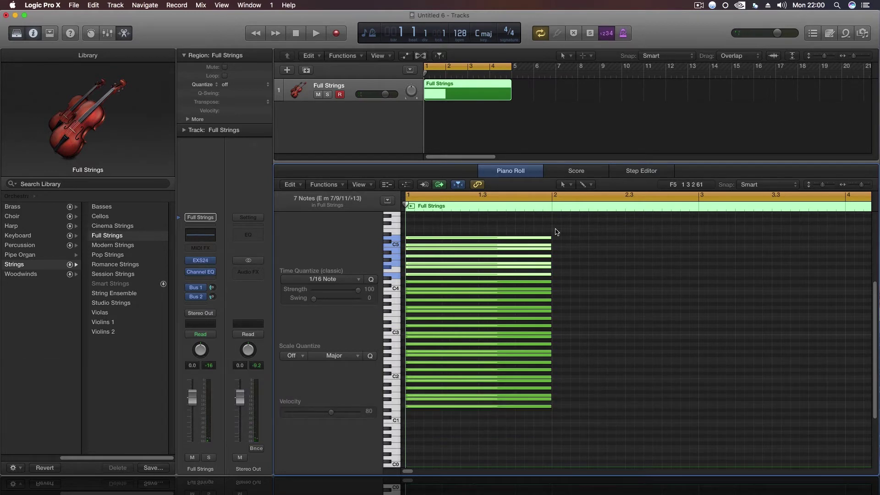
drag(862, 185, 859, 185)
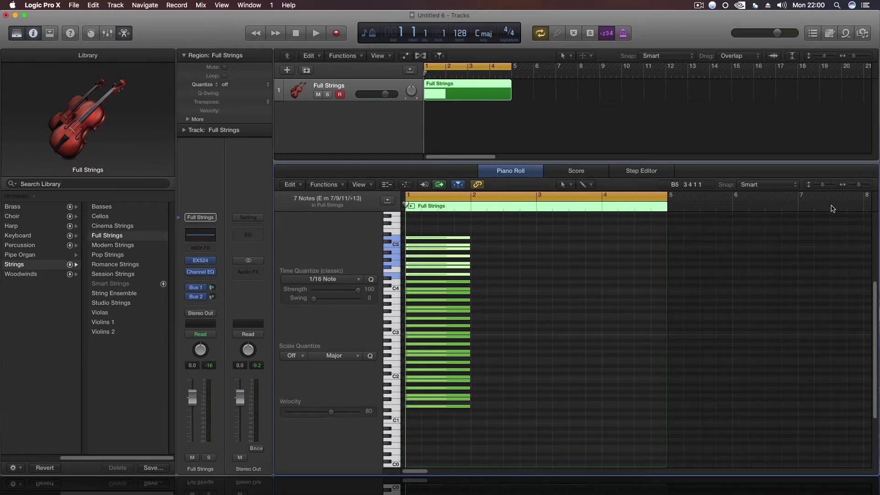
click(625, 343)
drag(441, 429, 619, 240)
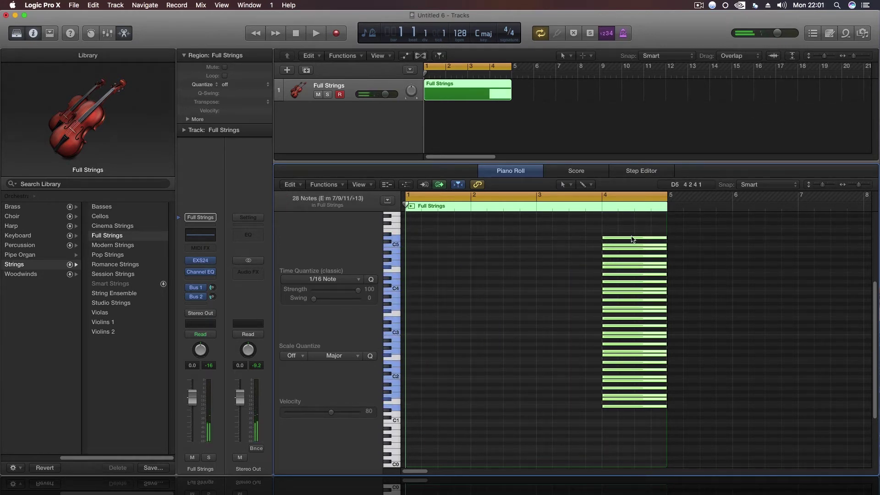
click(479, 342)
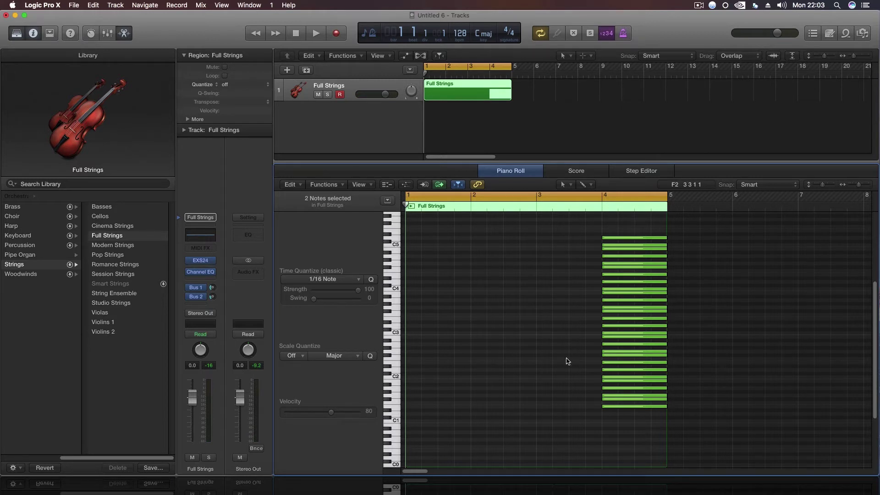
drag(632, 427, 625, 368)
click(589, 332)
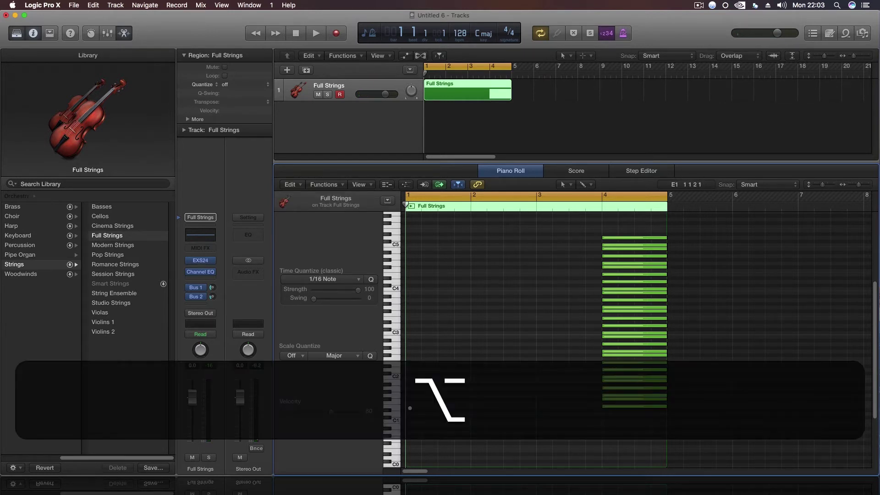
alt+super+click(409, 407)
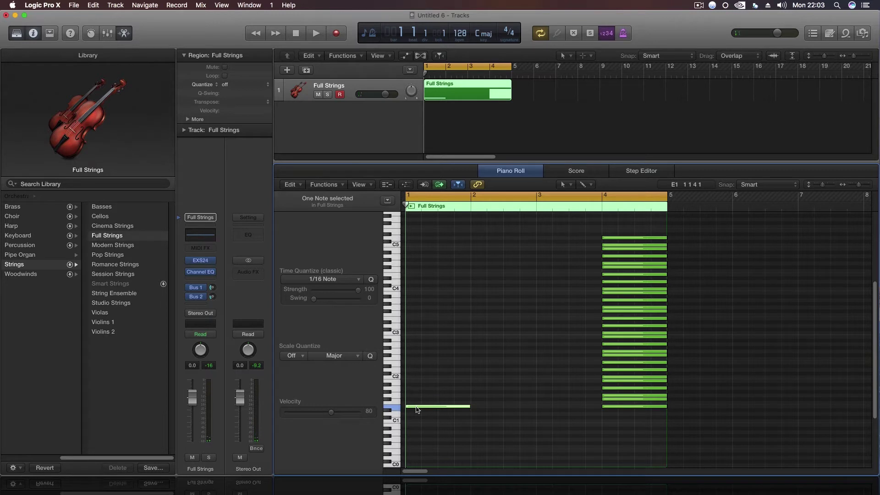
Step: Raise the low note from F1 to C2 and add a one-bar C3 note at bar 1
mouse_move(417, 410)
drag(608, 403, 608, 379)
key(super)
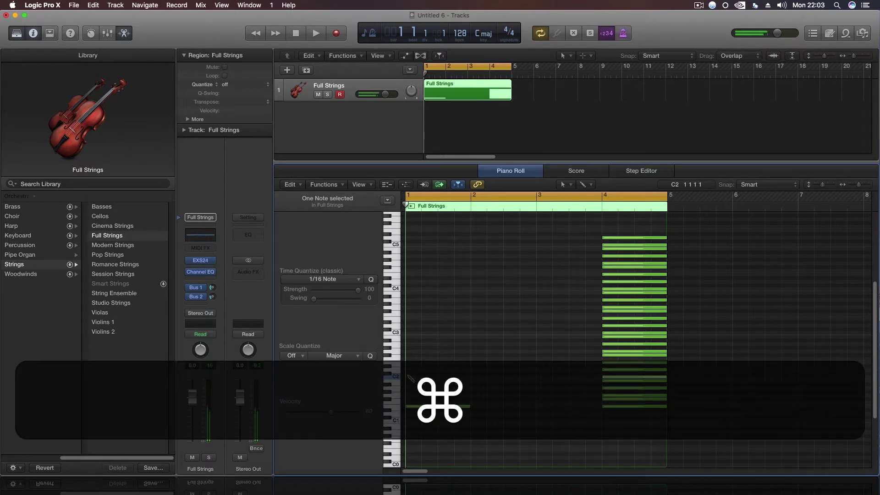
click(411, 333)
drag(417, 334, 412, 333)
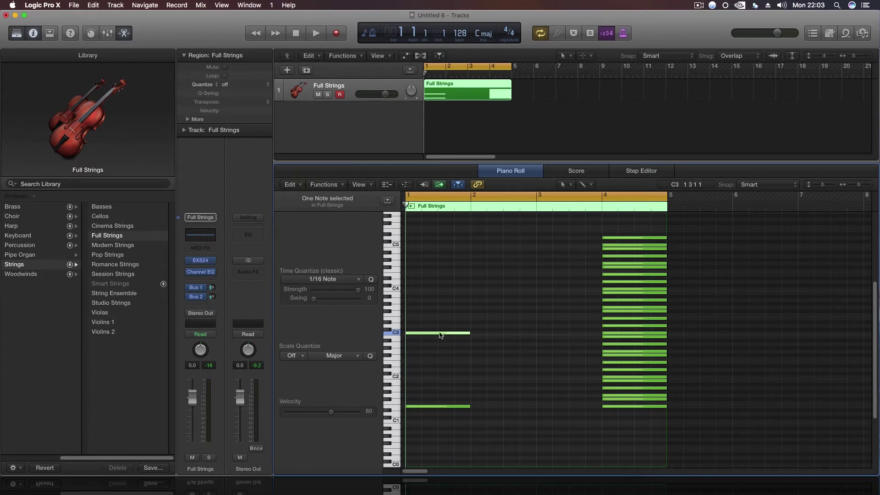
Step: Add E3 and two higher notes to the bar-1 chord, then play it back
mouse_move(440, 335)
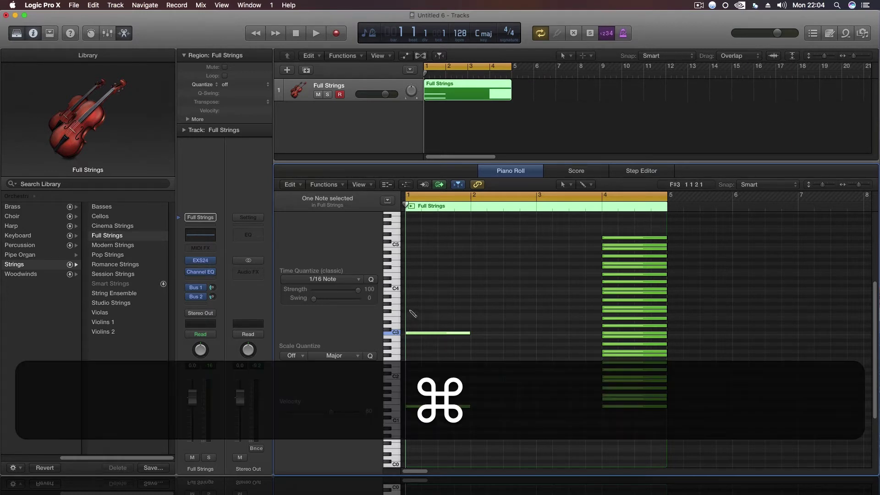
super+click(409, 308)
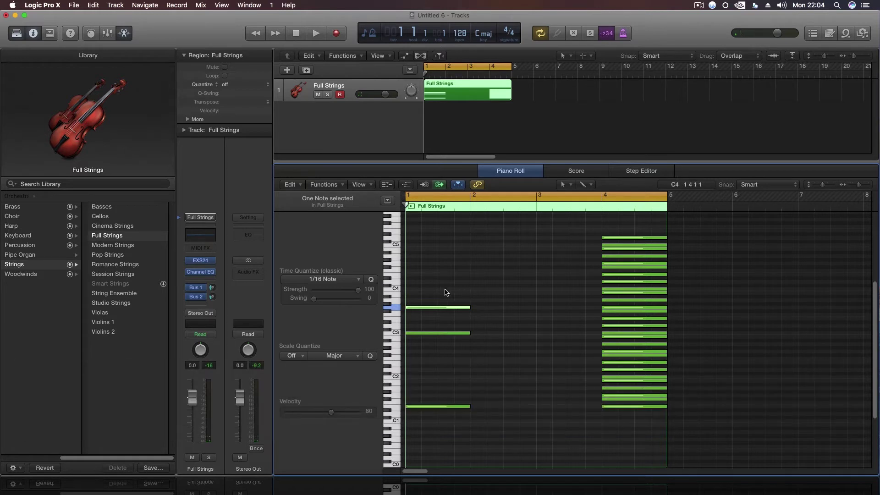
key(super)
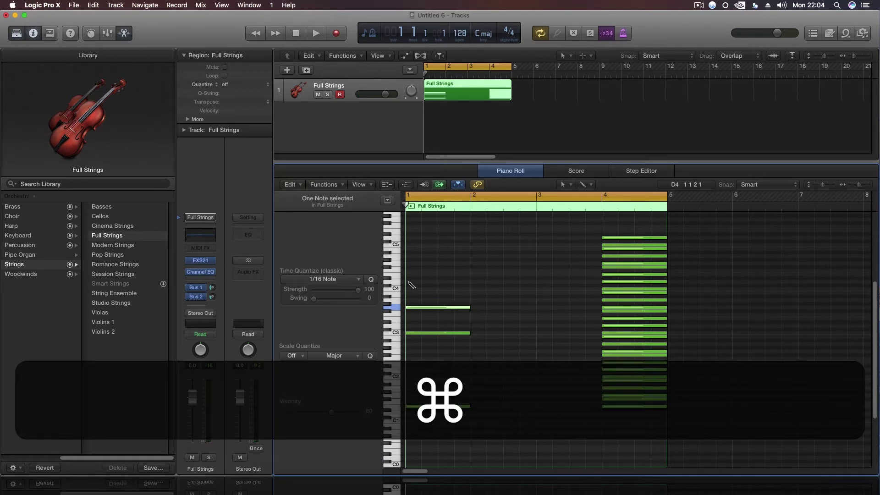
super+click(409, 282)
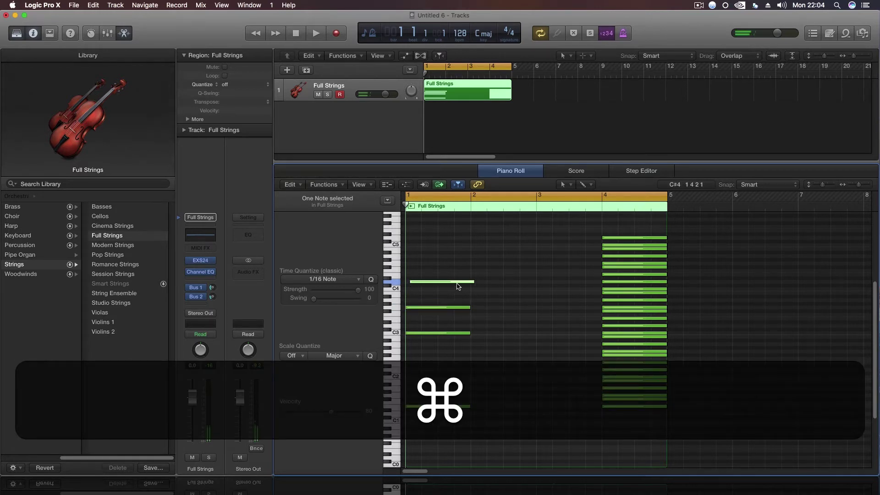
click(574, 355)
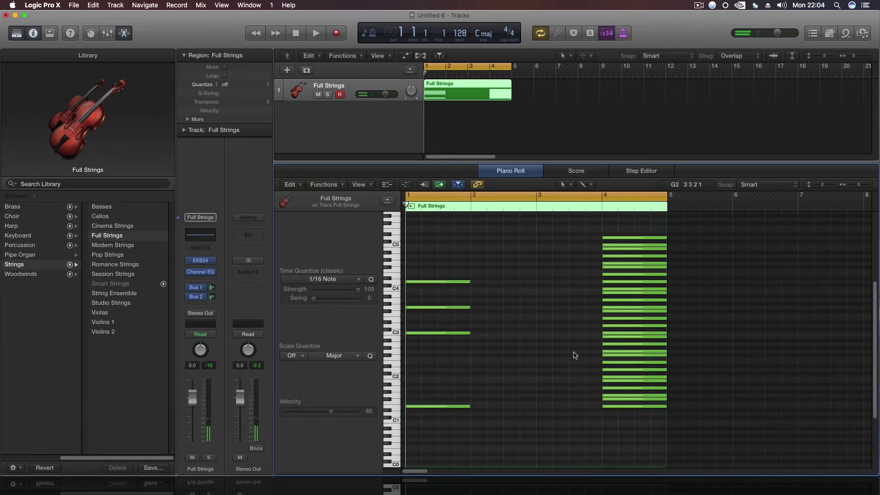
key(space)
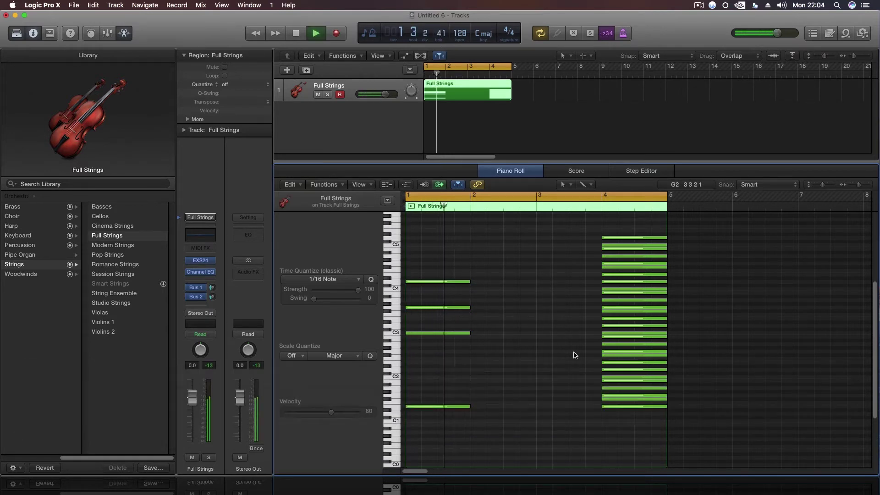
Step: Stop playback and Option-copy the four-note bar-1 chord into bar 2
key(space)
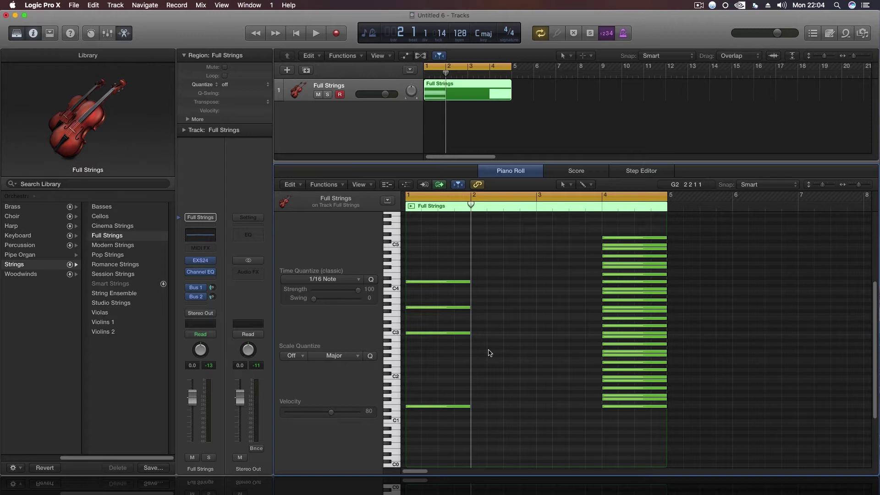
drag(449, 425, 434, 276)
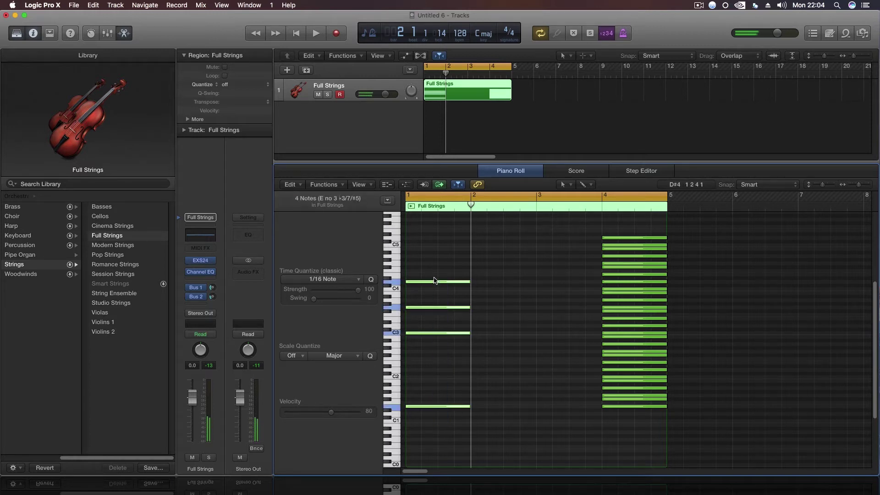
key(alt)
drag(416, 409, 482, 411)
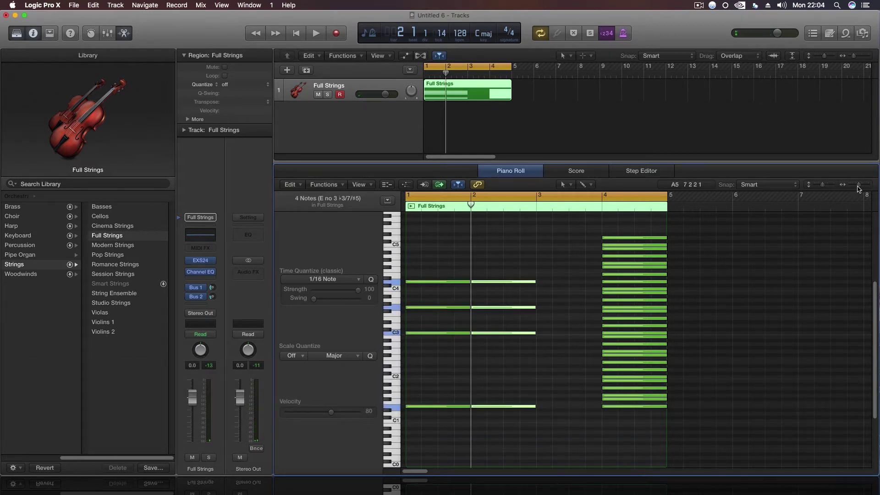
Step: Extend the region to about bar 9 and transpose the bar-2 chord up five semitones
drag(859, 185, 855, 185)
drag(512, 223, 615, 226)
drag(516, 231, 600, 408)
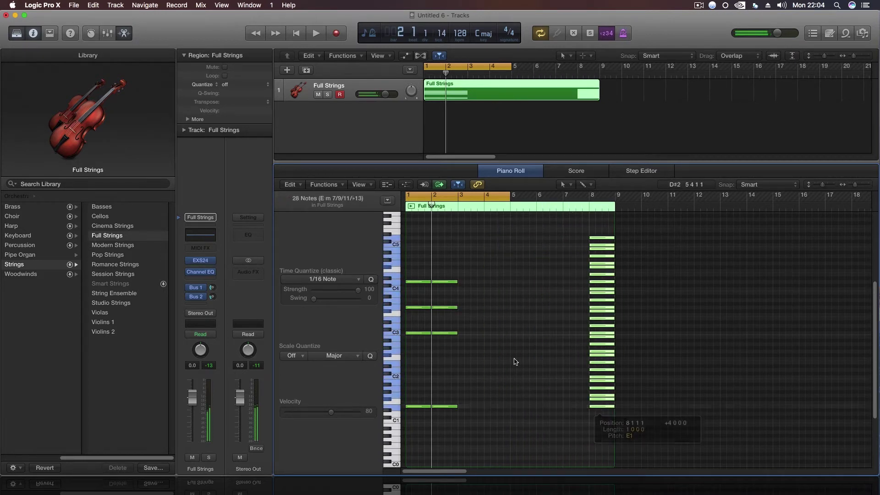
drag(456, 433, 435, 270)
drag(856, 185, 854, 187)
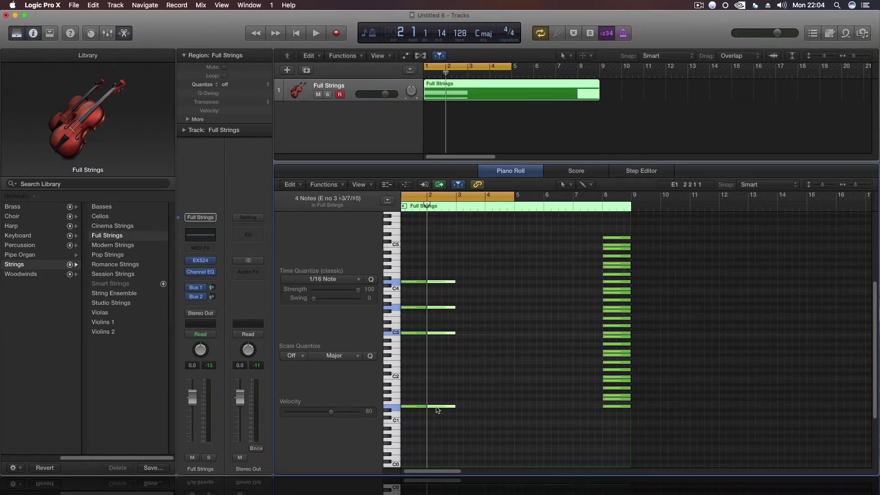
drag(441, 408, 439, 390)
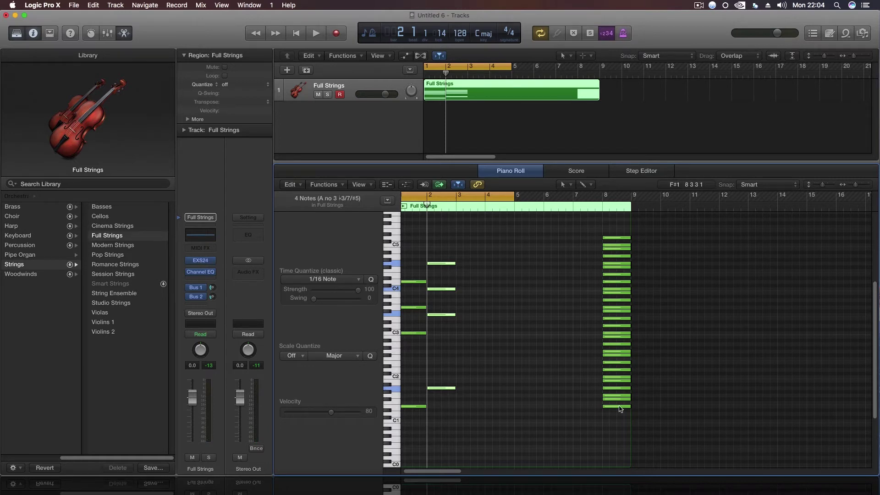
Step: Raise the bar-2 F3 note by a semitone and return the playhead to the start
click(443, 323)
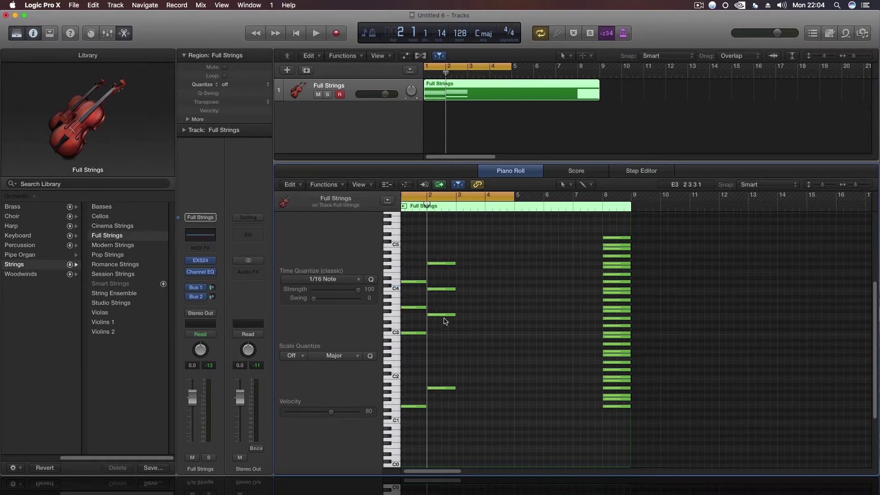
click(447, 315)
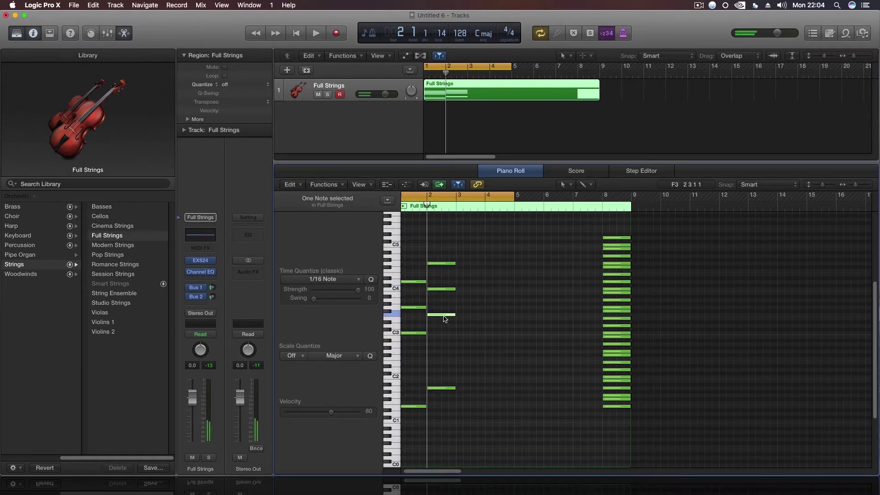
click(612, 317)
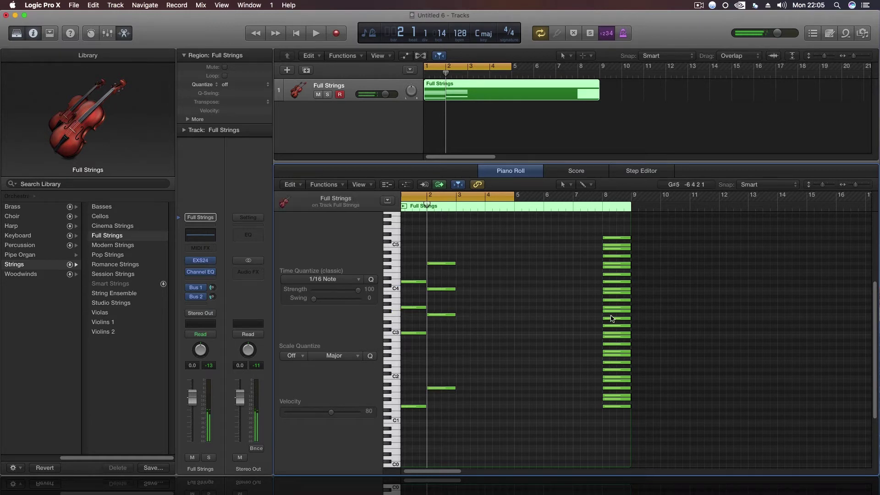
click(443, 316)
drag(444, 317, 444, 314)
click(484, 332)
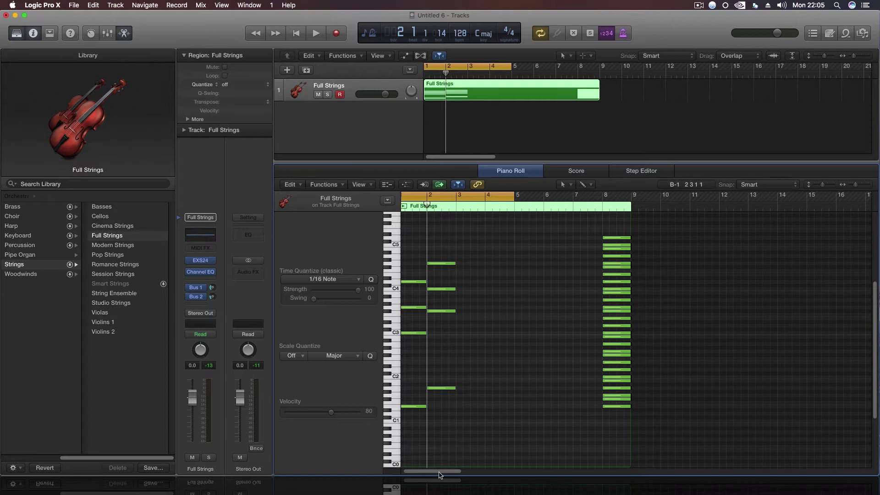
scroll(439, 473, left, 2)
key(Return)
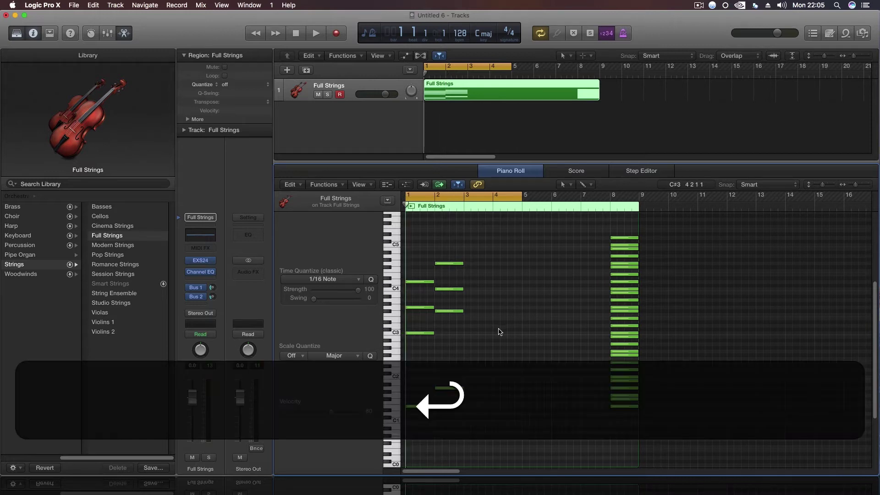
Step: Move the low bar-2 note up to A#1, then down to about F#1, auditioning each change
key(space)
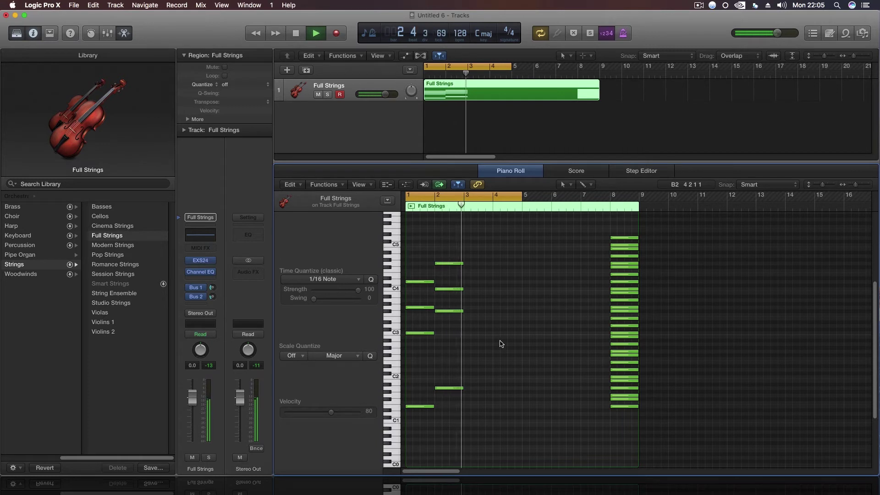
key(space)
drag(455, 388, 455, 384)
click(485, 387)
key(space)
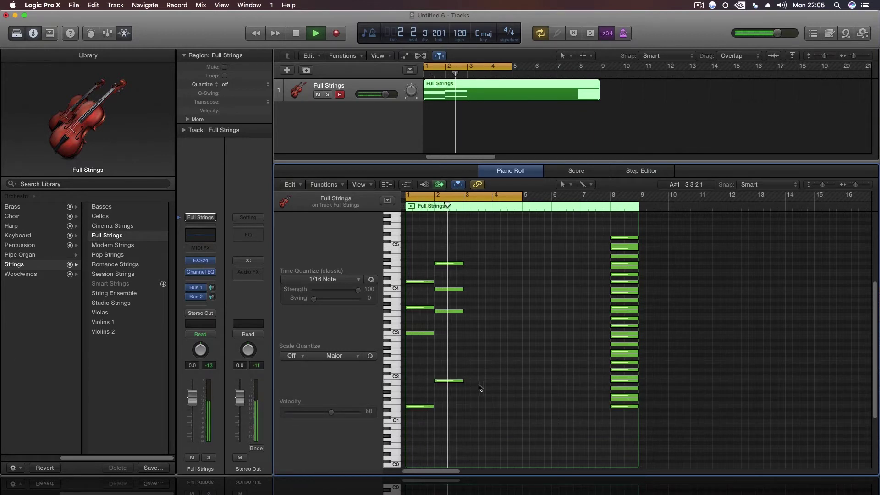
key(space)
drag(450, 381, 450, 395)
key(space)
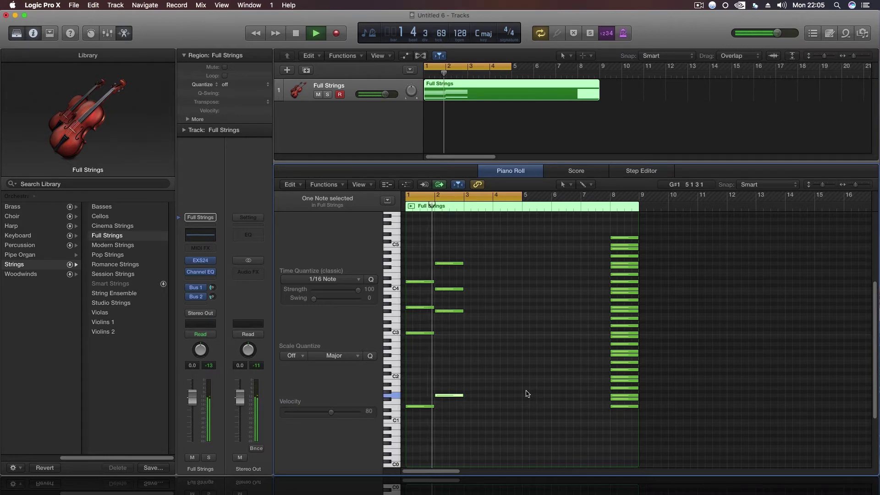
key(space)
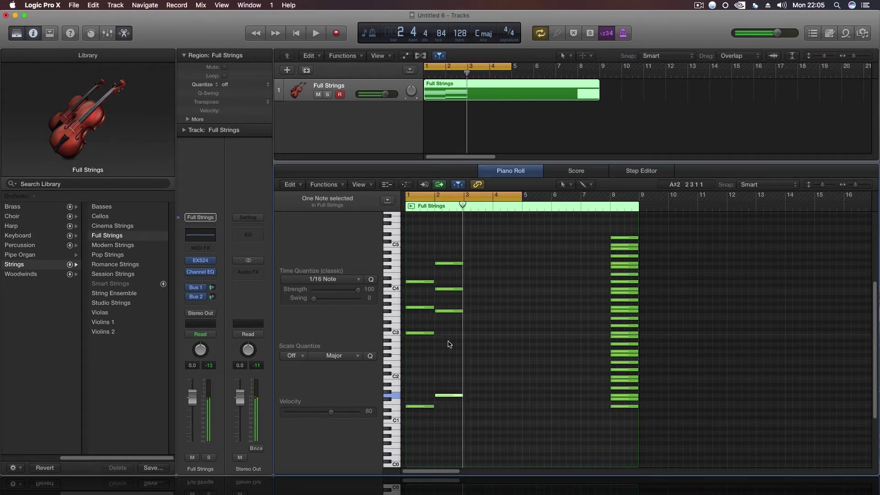
Step: Move an upper bar-2 note to D4, then F#4, then G4, playing the progression after each edit
drag(449, 263, 449, 274)
key(space)
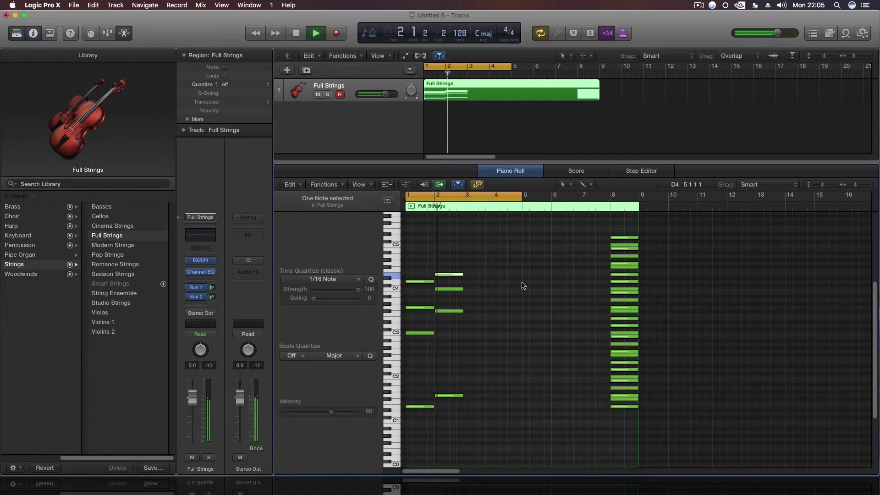
key(space)
drag(449, 274, 447, 270)
key(space)
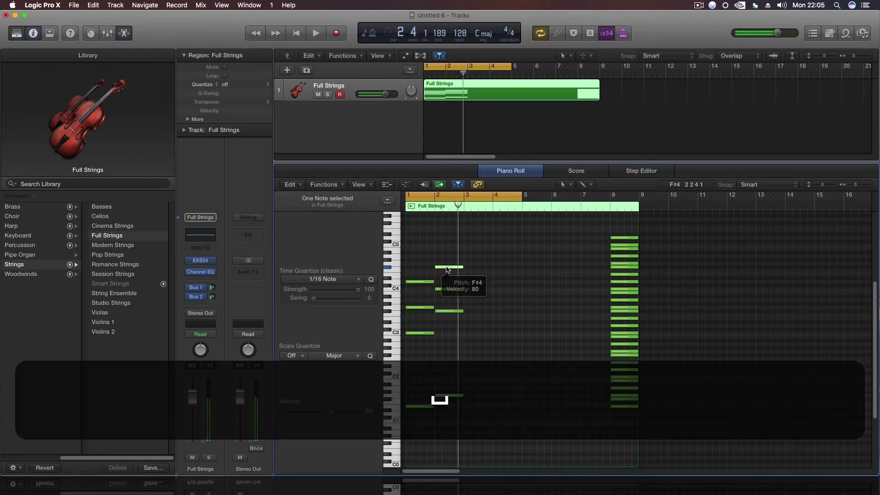
key(space)
drag(447, 267, 450, 284)
click(523, 295)
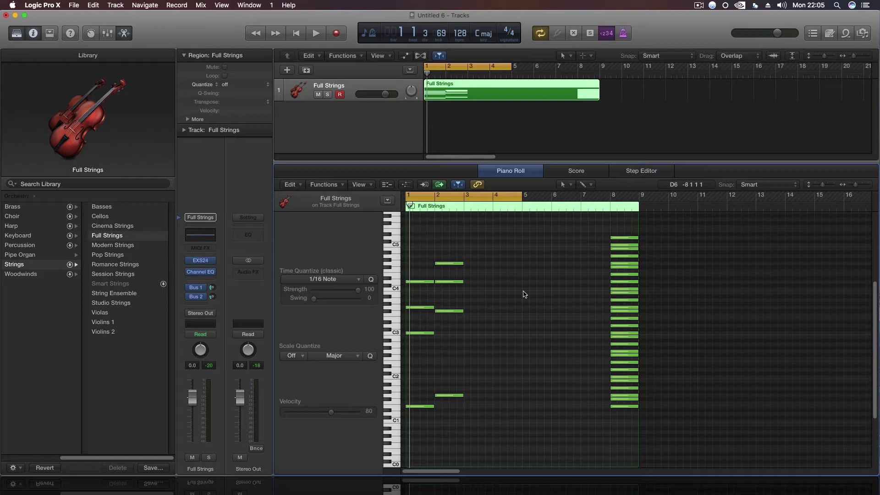
key(space)
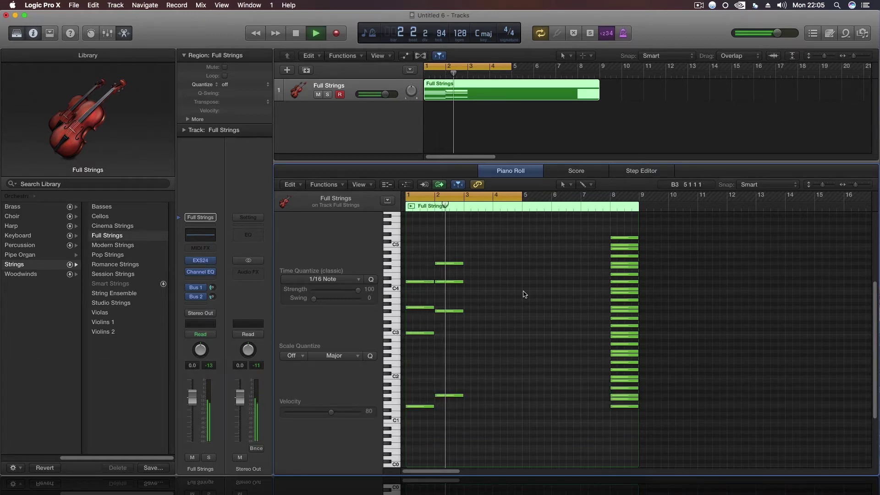
key(space)
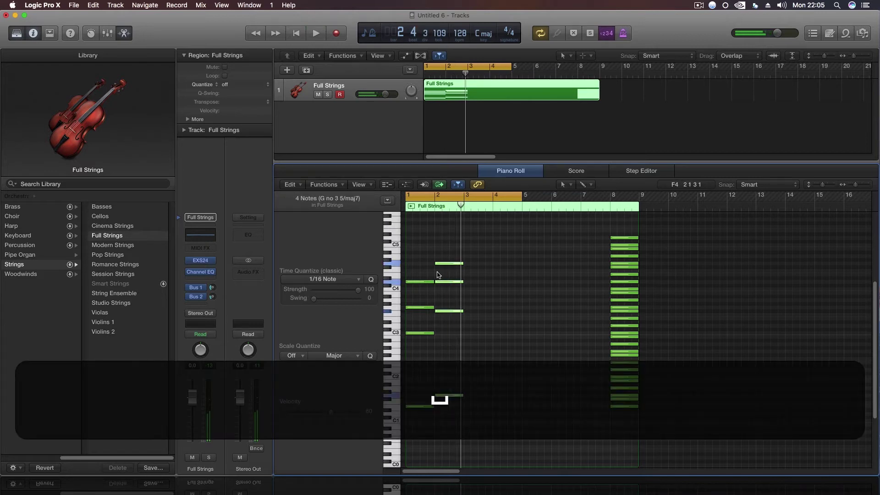
Step: Copy the bar-2 chord into bar 3, raise it a whole step, and raise one note a semitone
drag(451, 397, 475, 397)
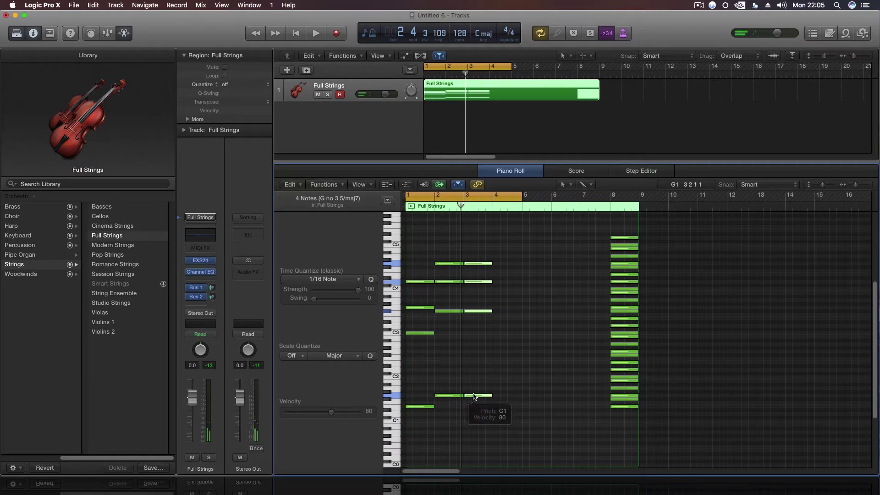
drag(474, 396, 477, 392)
drag(486, 304, 485, 300)
click(492, 275)
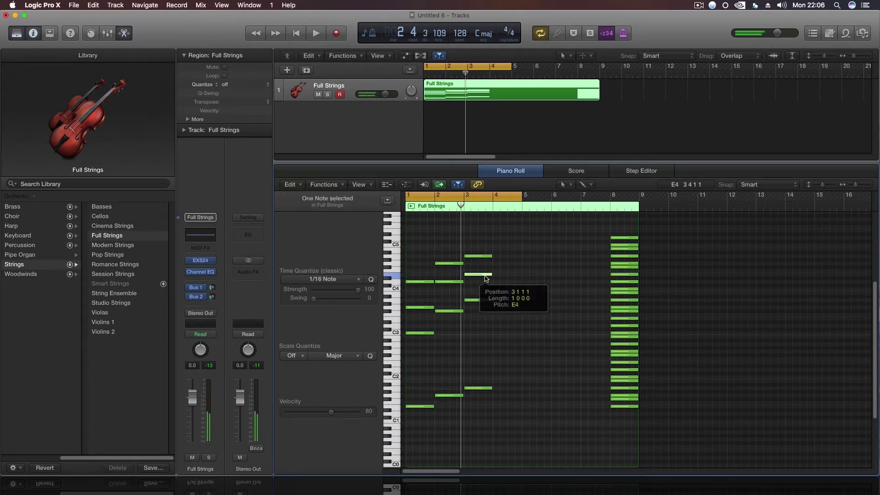
click(486, 256)
click(548, 283)
key(space)
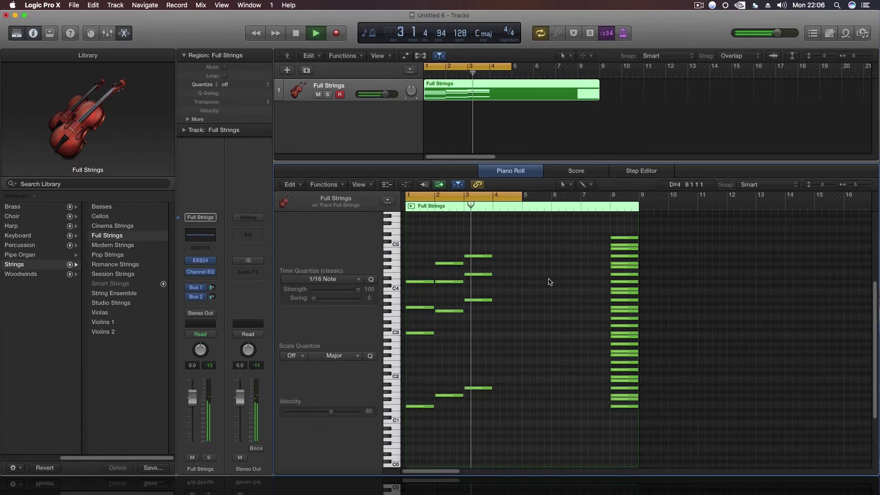
key(space)
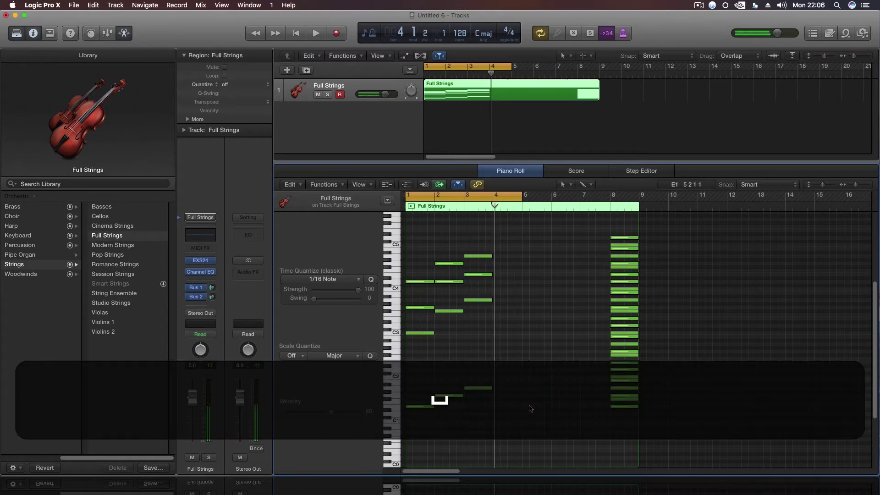
Step: Duplicate the bar-8 chord notes lower in pitch
drag(475, 410, 482, 253)
click(461, 420)
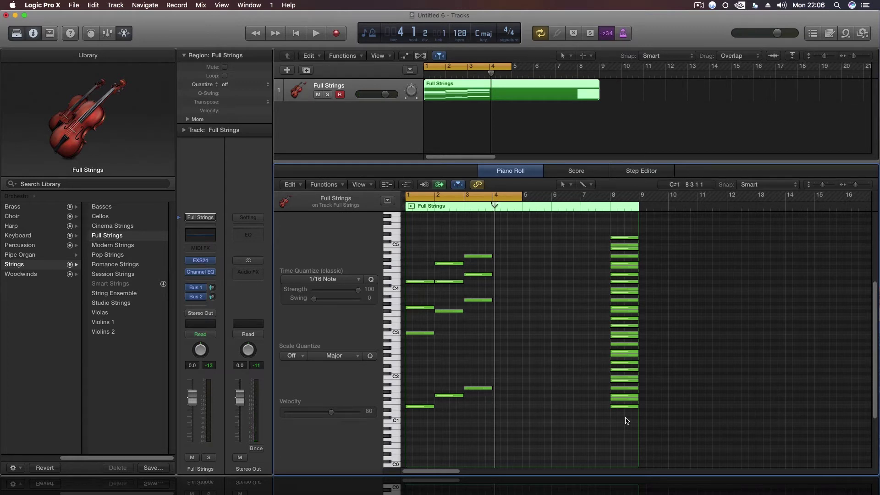
scroll(558, 411, down, 2)
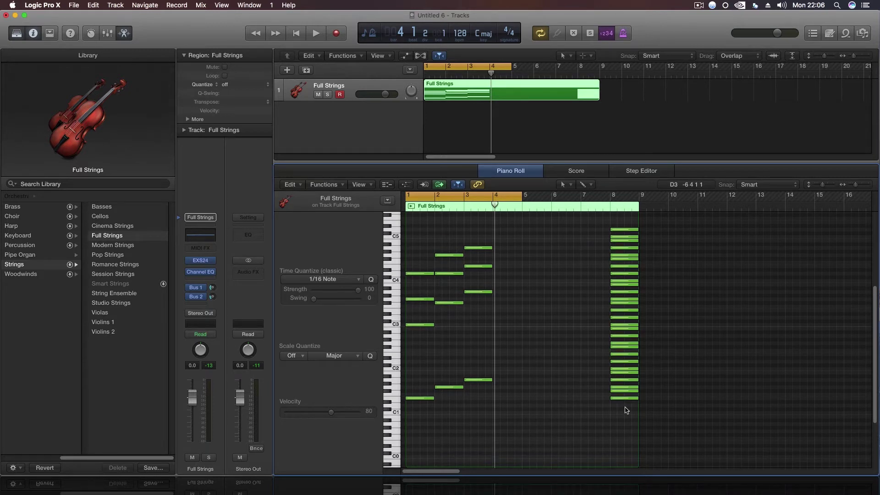
scroll(571, 409, down, 5)
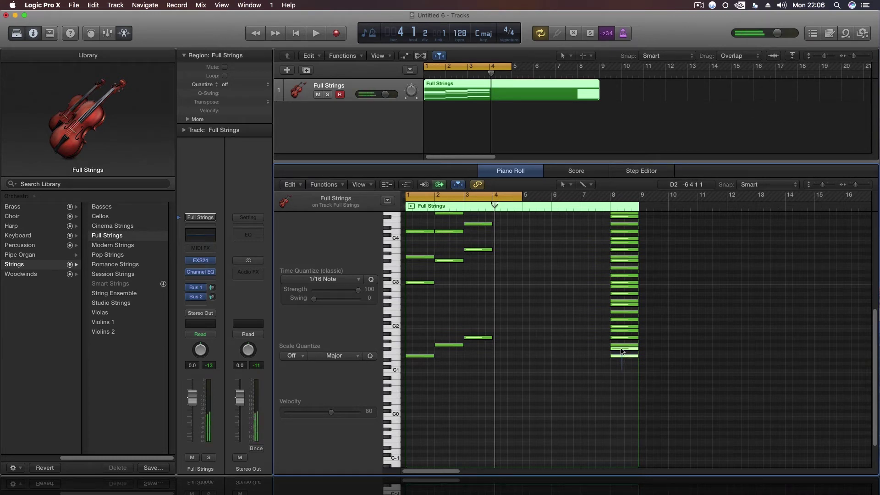
drag(618, 329, 624, 403)
scroll(483, 324, up, 4)
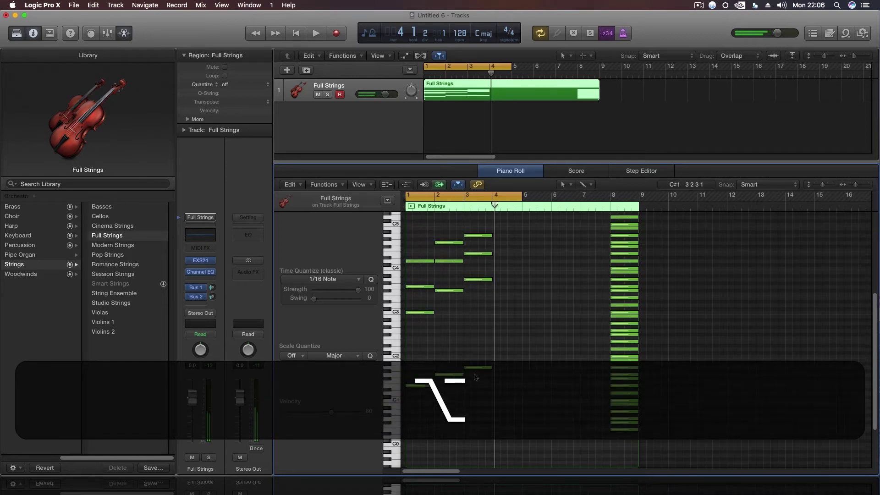
click(506, 258)
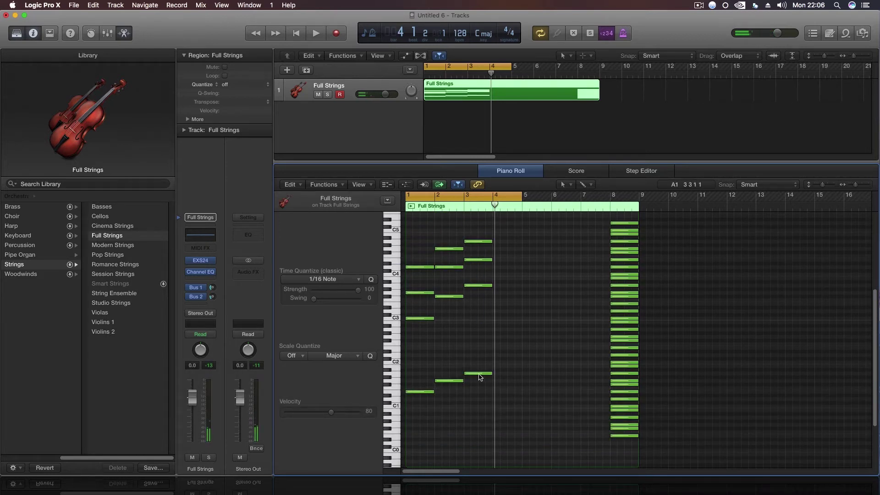
Step: Lower the low bar-3 note to C1, play the part, and select the bar-3 chord
click(480, 377)
drag(480, 378, 481, 411)
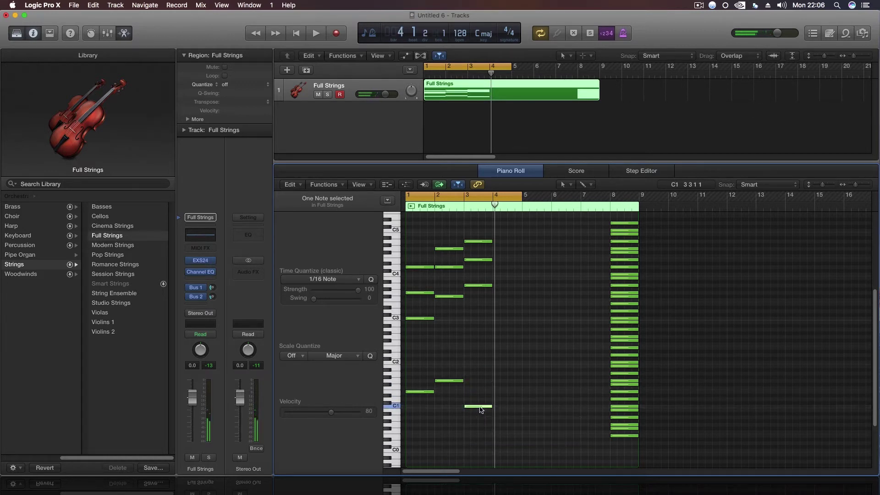
click(508, 366)
key(space)
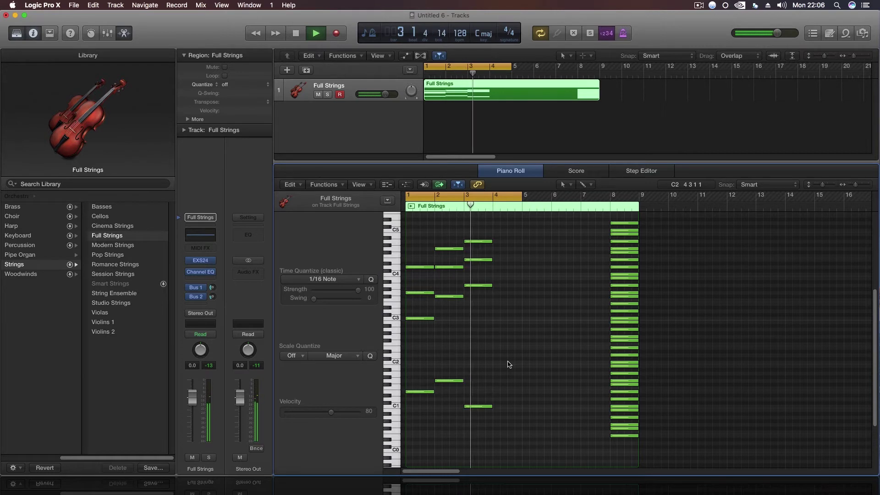
key(space)
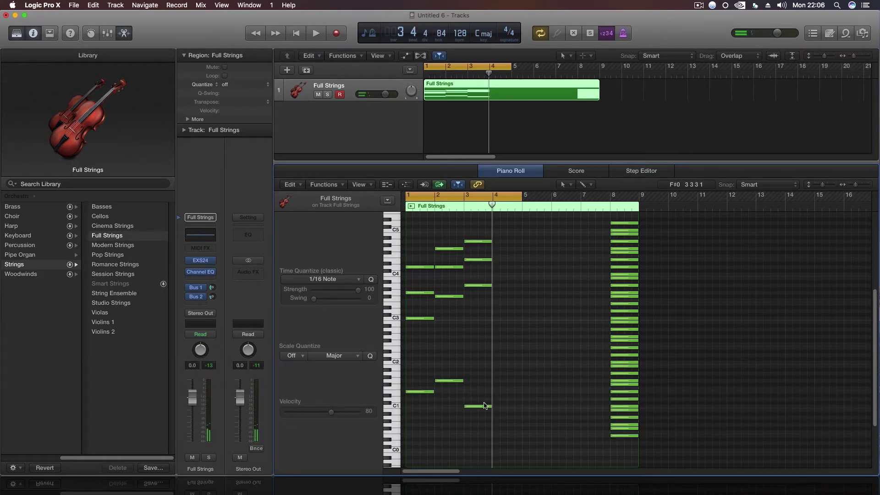
click(485, 406)
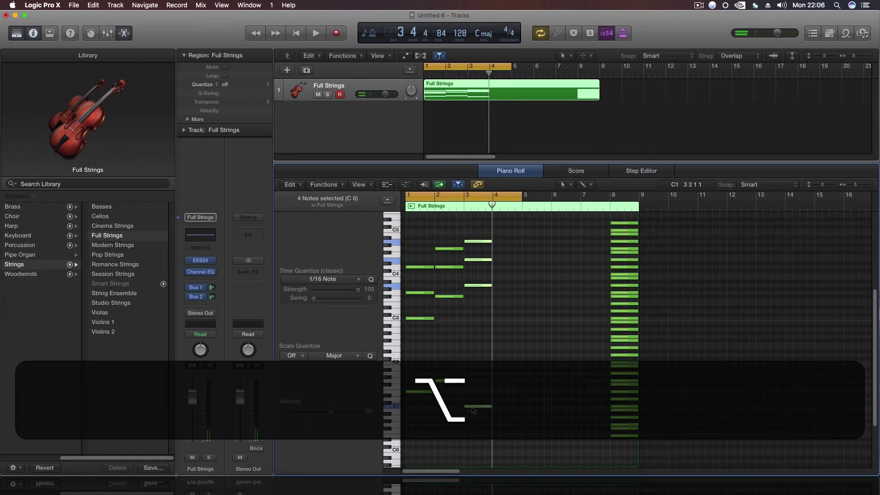
Step: Copy the bar-3 chord into bar 4 two semitones higher and lower two notes, one to C4
drag(472, 408, 506, 400)
click(518, 331)
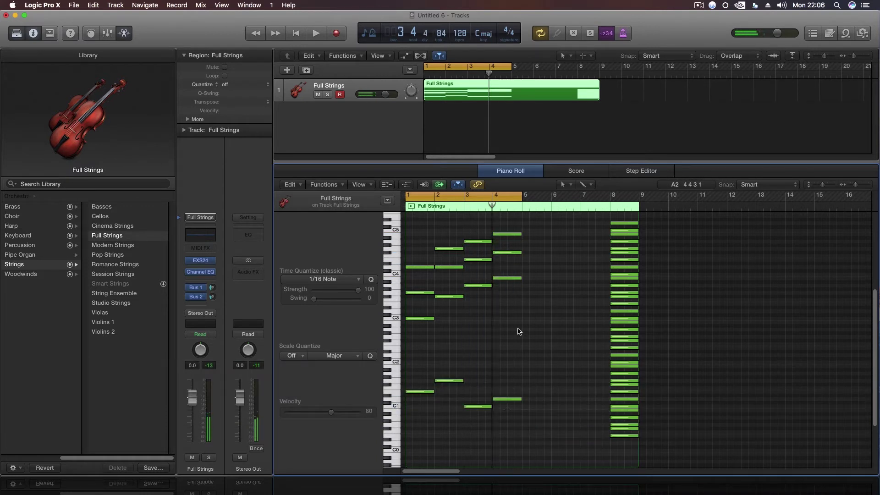
scroll(519, 331, up, 2)
drag(507, 302, 508, 334)
drag(508, 272, 564, 297)
Step: Audition the chords, extend the region end to bar 13, and select the 35-note bar-8 chord
key(space)
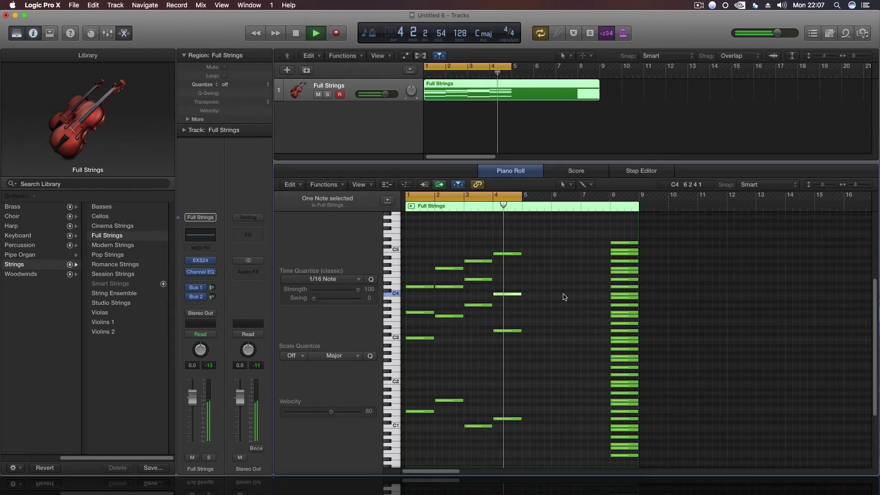
key(space)
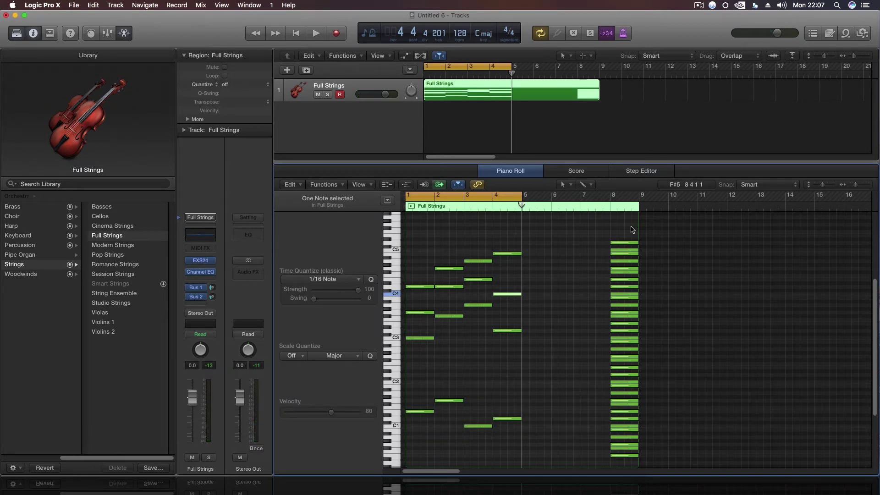
drag(647, 228, 763, 228)
drag(605, 236, 743, 458)
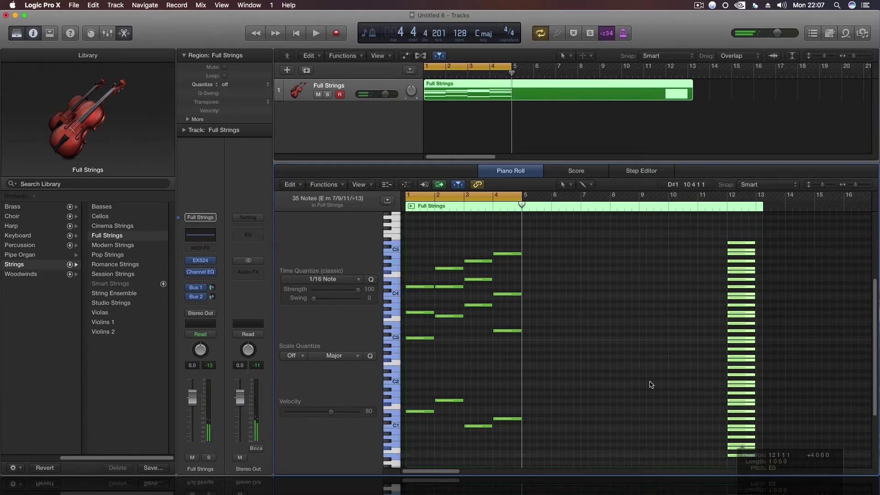
Step: Move the big chord to bar 12 and extend the loop range to bar 12
click(630, 367)
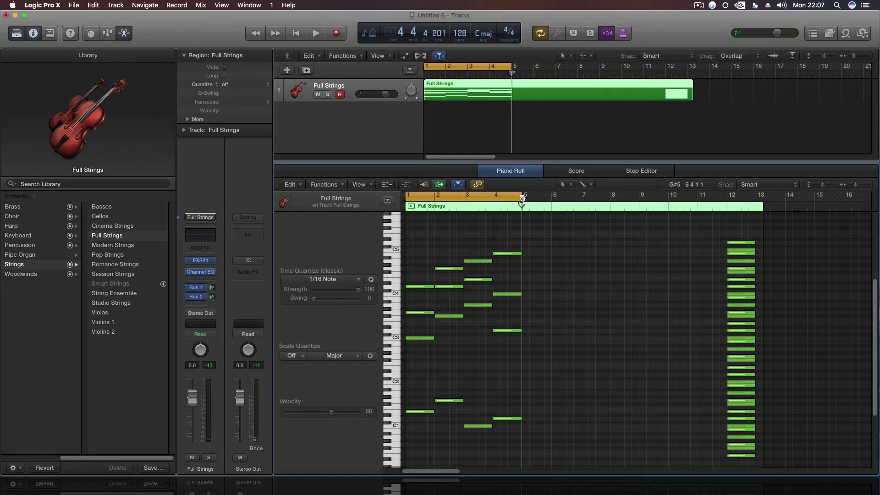
drag(522, 200, 728, 201)
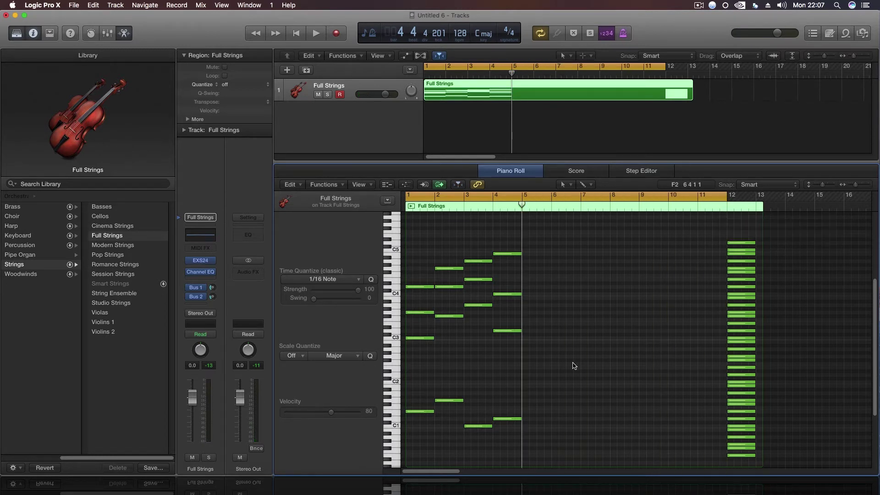
scroll(543, 422, down, 1)
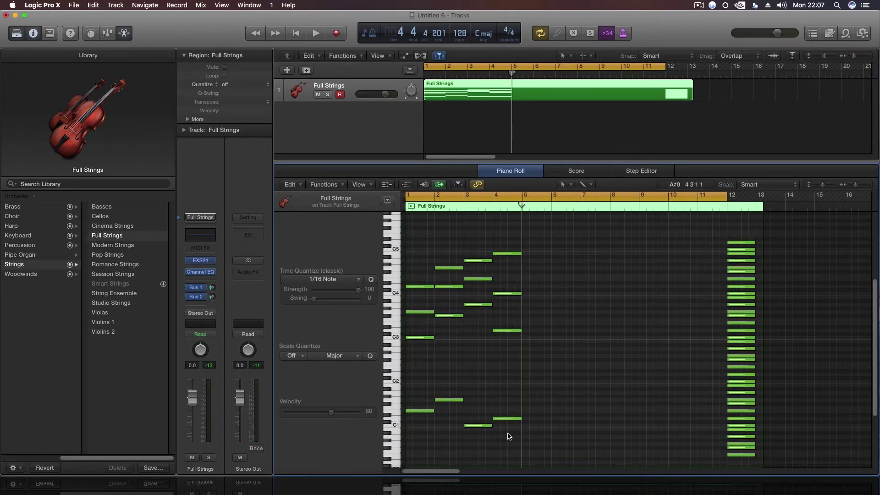
Step: Copy the bar-4 chord into bar 5, revoicing it to A0, G#2, A3 and D5
drag(508, 253, 537, 253)
drag(537, 418, 539, 437)
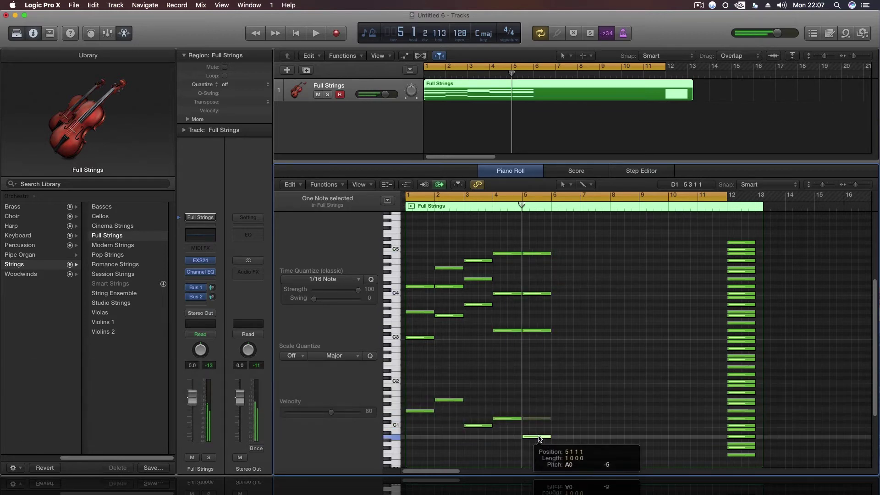
drag(543, 331, 541, 351)
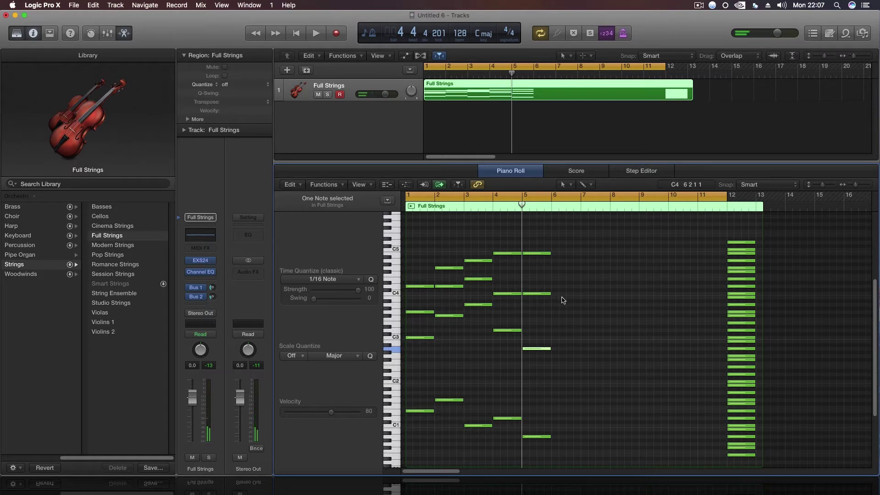
drag(542, 296, 542, 307)
click(538, 255)
drag(538, 257, 558, 255)
click(597, 369)
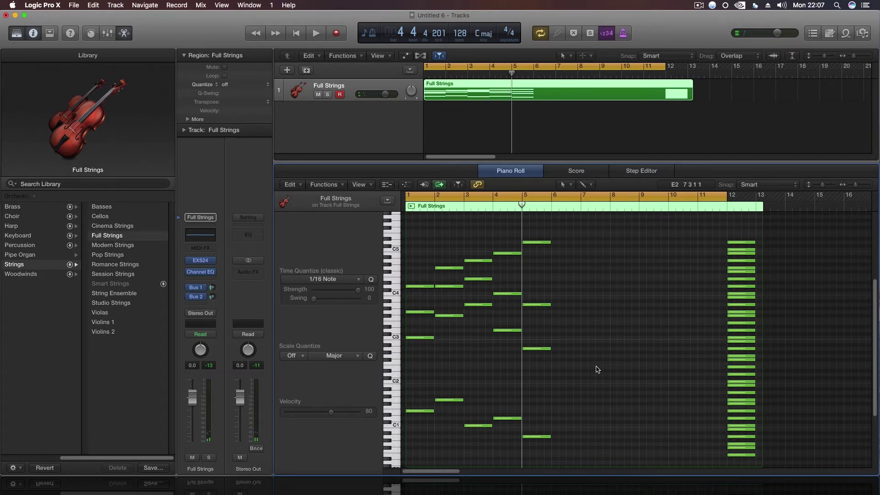
Step: Play from the start, then lower the low bar-3 note below C1
key(Return)
key(space)
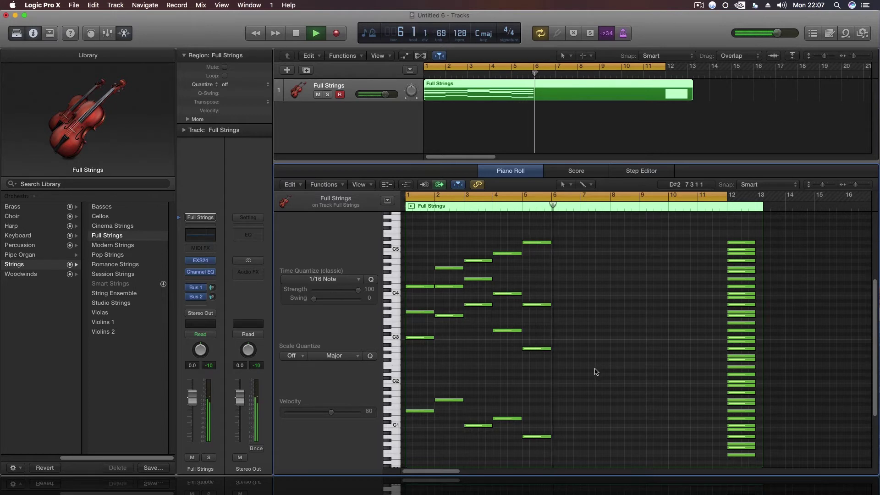
key(space)
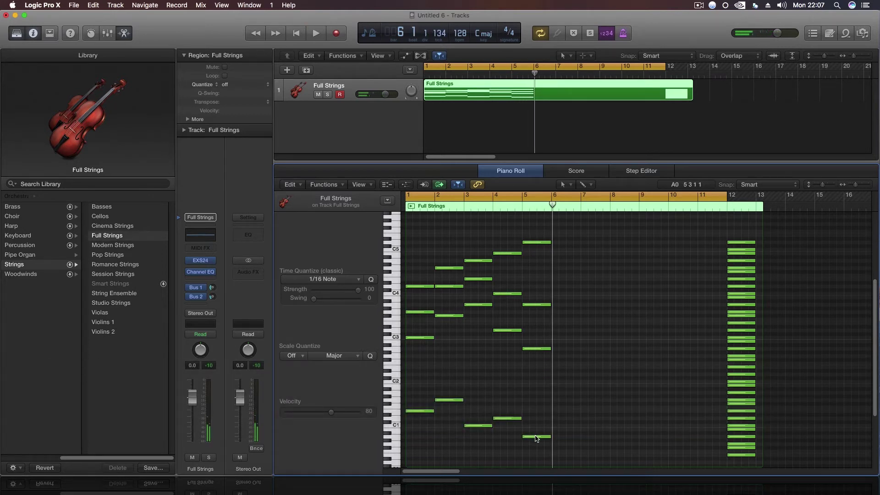
mouse_move(536, 438)
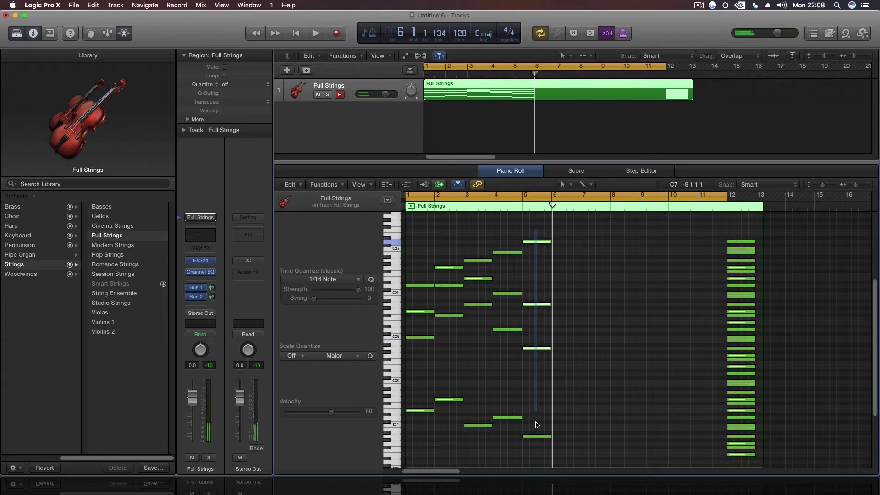
drag(537, 425, 537, 447)
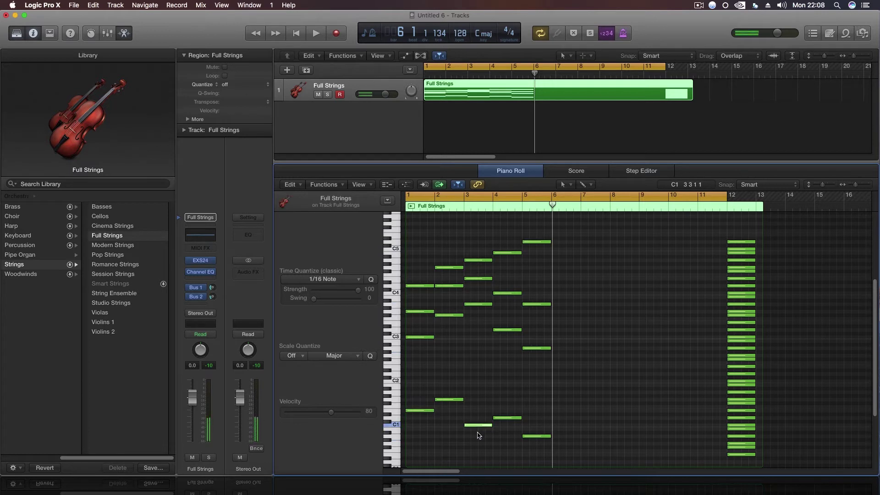
drag(478, 426, 479, 437)
key(Return)
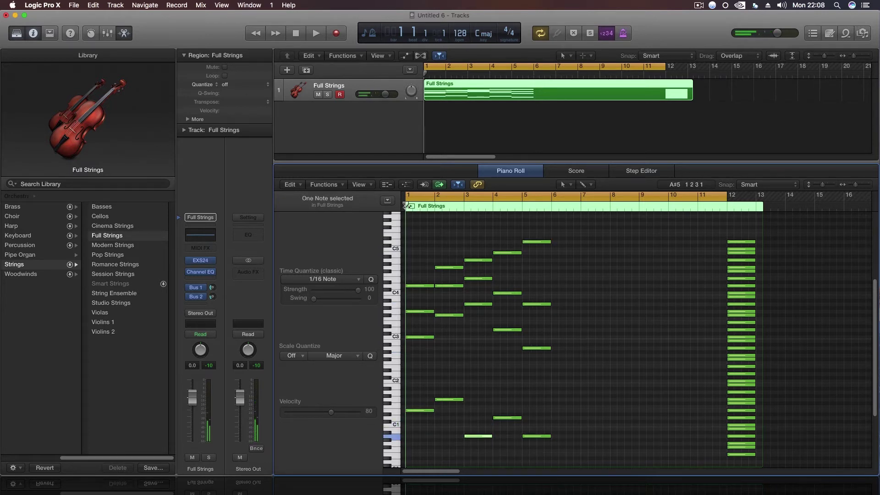
Step: Undo the bar-3 bass move, raise the bar-5 A0 note to C1, and audition
key(space)
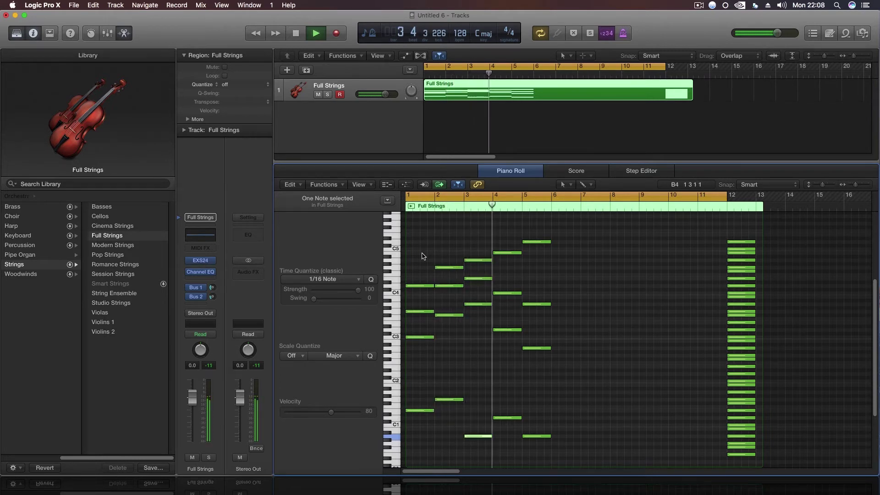
key(space)
key(super+z)
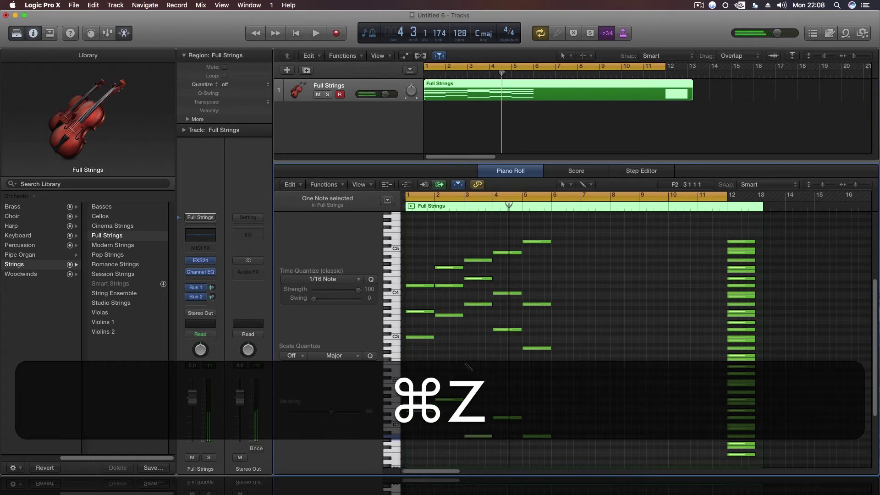
key(Return)
drag(537, 437, 539, 427)
click(560, 338)
key(space)
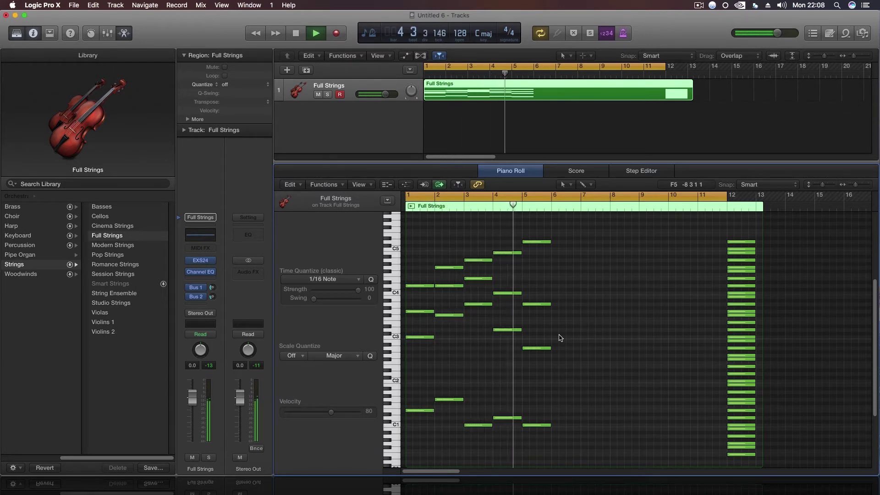
key(space)
Step: Lower the top bar-5 note to E4 and resume playback
drag(534, 242, 535, 280)
click(480, 198)
key(space)
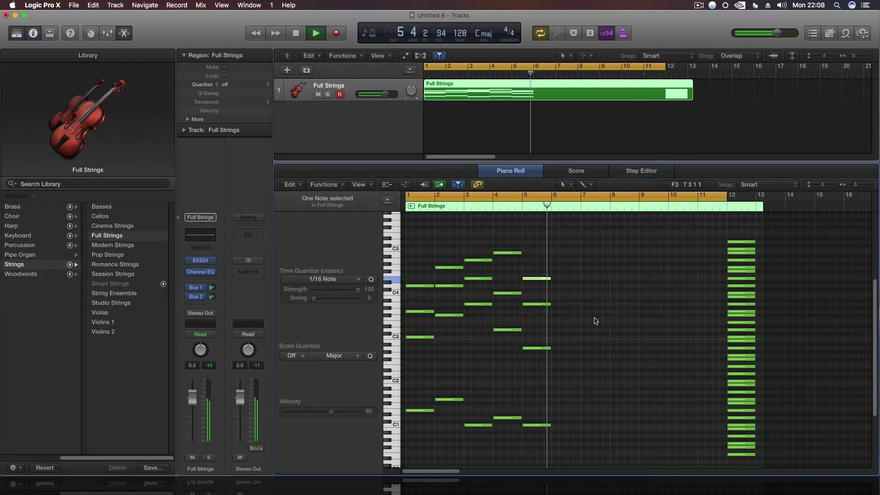
Step: Copy the bar-5 chord into bar 6, lowering one note to E2 and raising another
key(space)
drag(548, 273, 567, 436)
click(576, 405)
drag(569, 353, 568, 370)
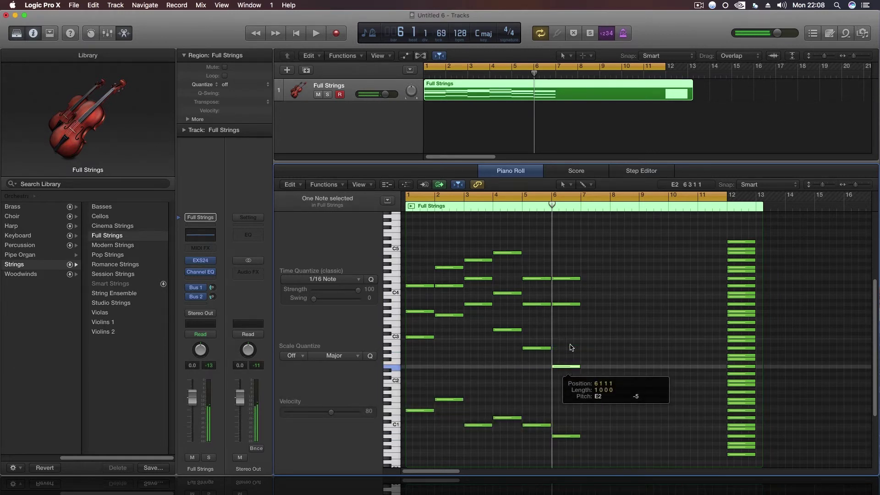
drag(570, 304, 569, 271)
key(space)
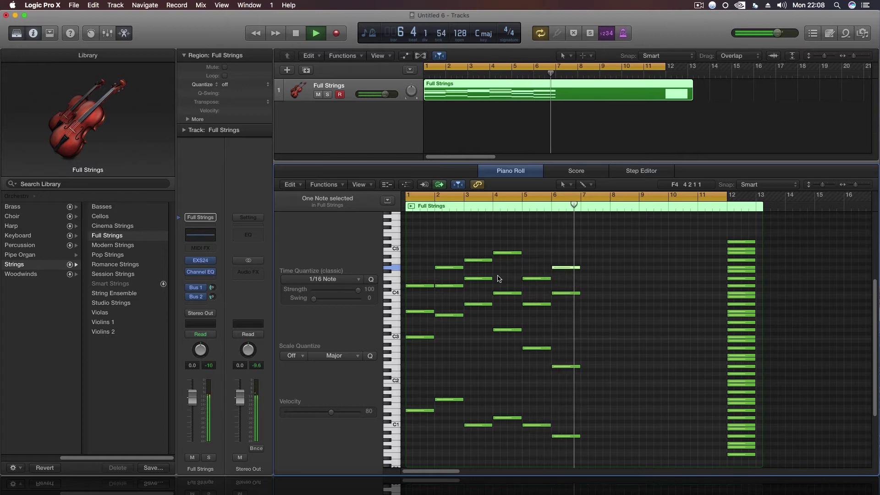
key(space)
Step: Copy the bar-6 chord into bar 7, raise its bass about three semitones, C4 to A3, G4 to A4
drag(577, 437, 597, 270)
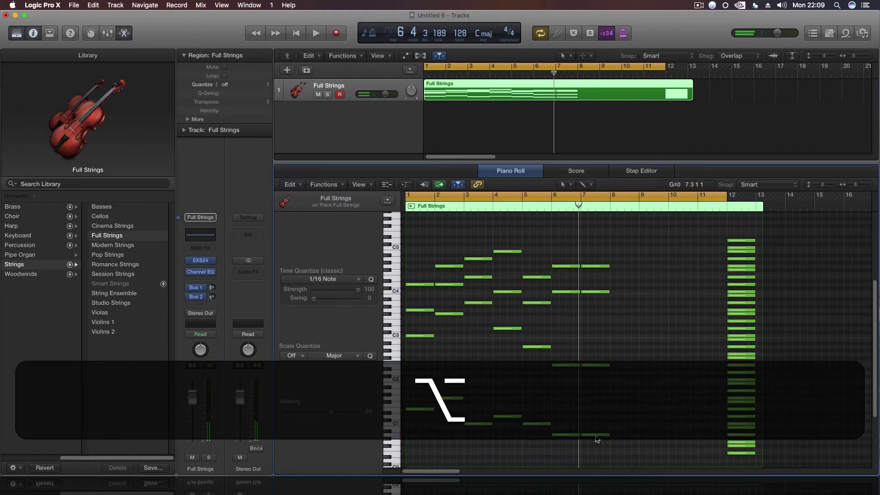
scroll(598, 418, down, 2)
drag(599, 419, 599, 426)
scroll(598, 375, up, 1)
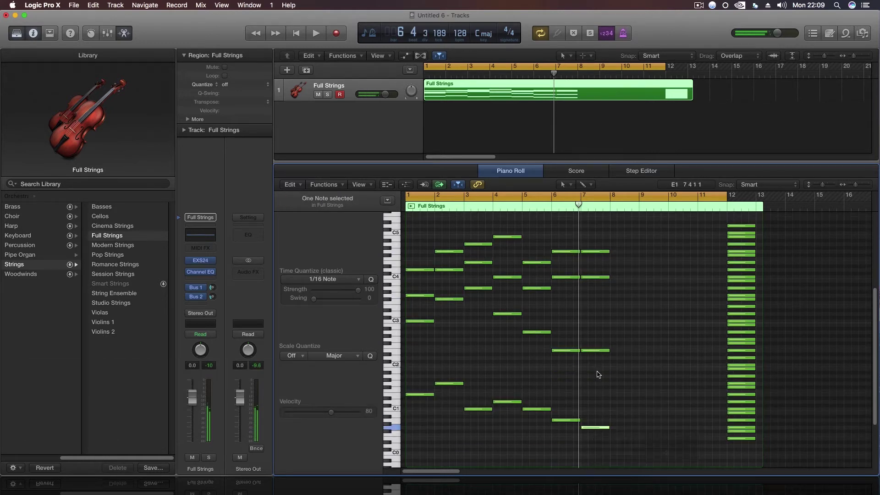
drag(595, 353, 595, 341)
drag(596, 278, 596, 288)
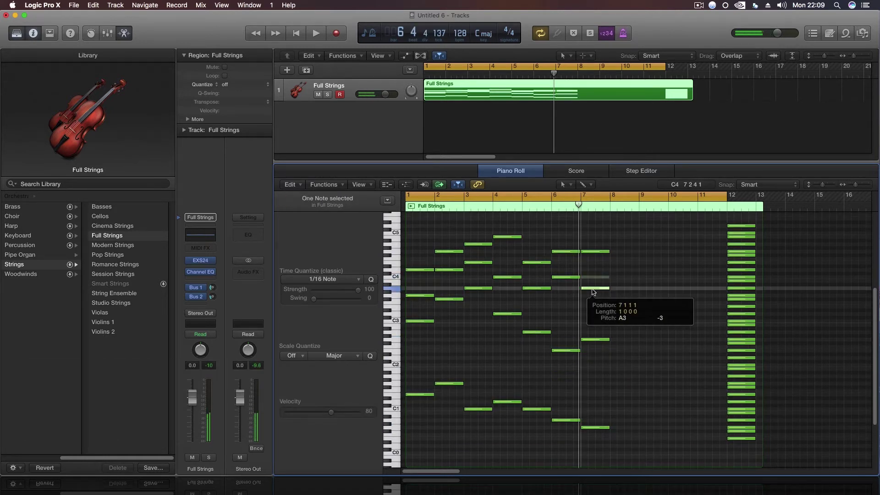
drag(588, 251, 591, 248)
key(space)
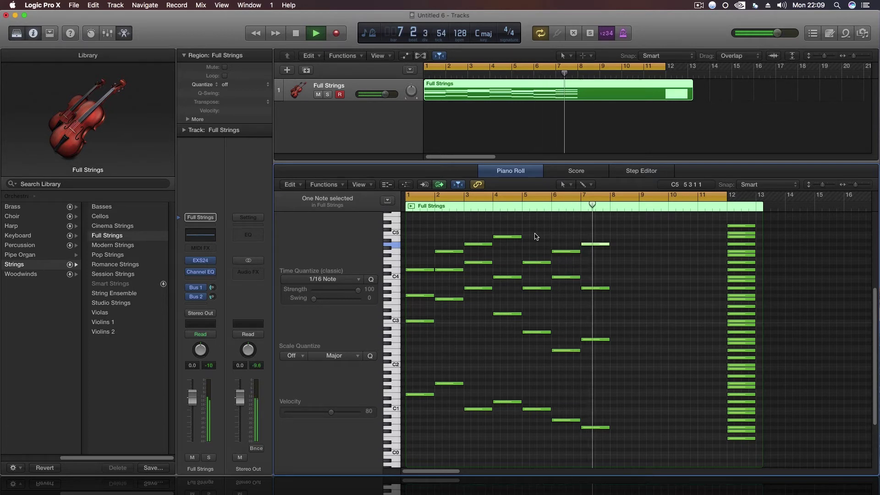
key(space)
Step: Option-copy the bar-7 chord into bar 8 at a transposed pitch
drag(578, 231, 641, 430)
key(alt)
drag(622, 273, 615, 407)
click(658, 393)
scroll(658, 393, up, 3)
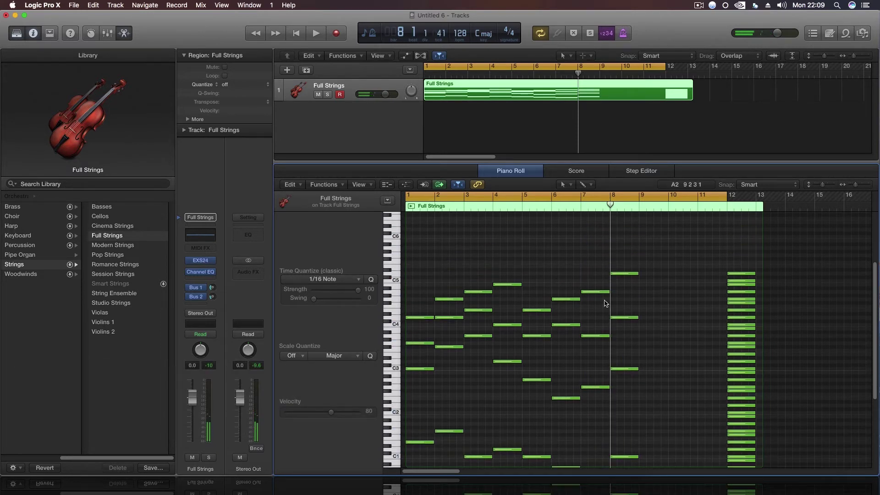
Step: Play from bar 5, then pull the cycle range end back to bar 9
click(524, 211)
key(space)
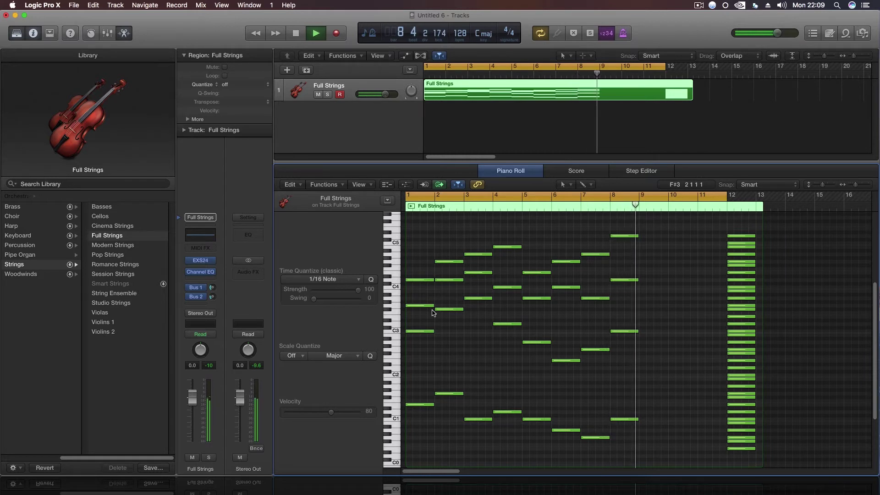
key(space)
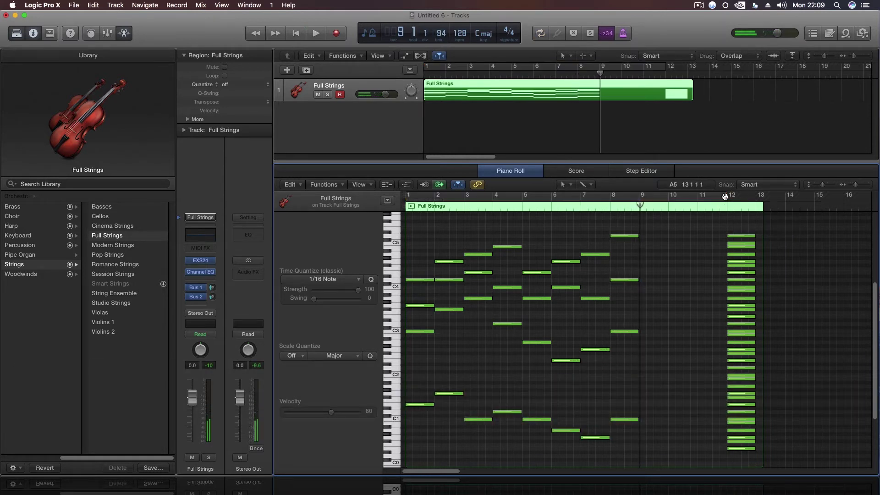
drag(723, 197, 640, 203)
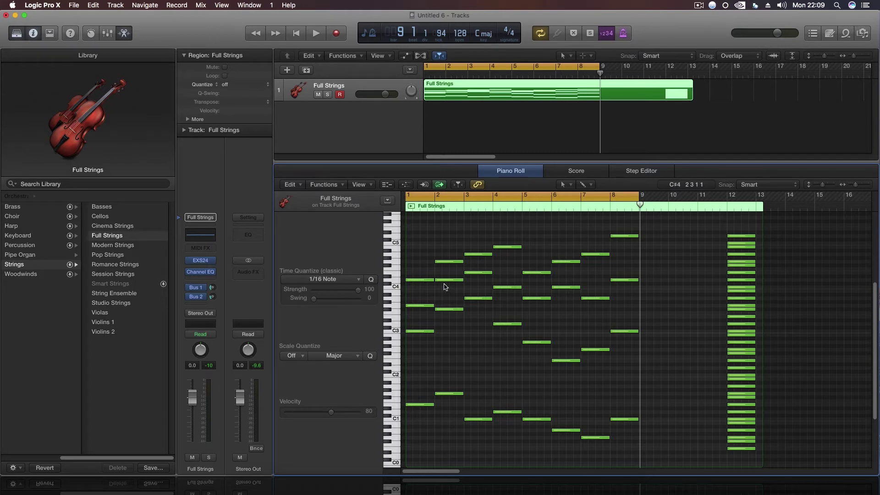
Step: Inspect the bar-2 and bar-8 notes and audition individual bar-1 notes
click(442, 262)
drag(435, 237, 613, 223)
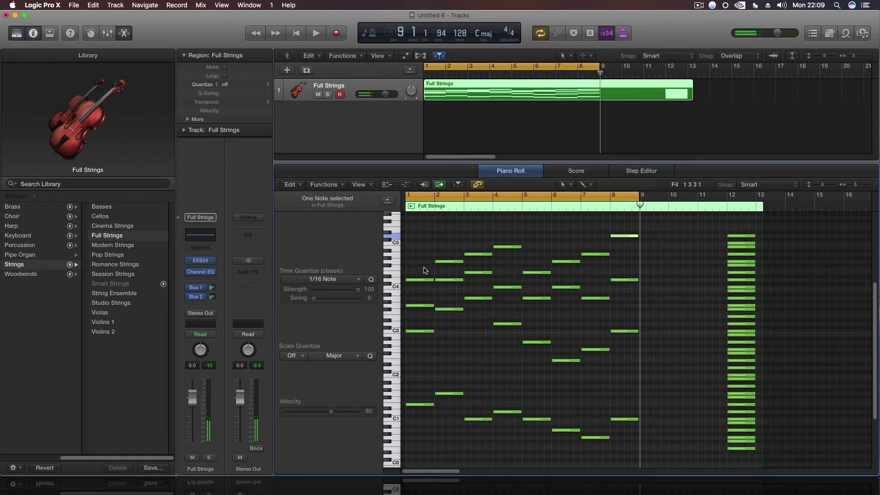
click(423, 269)
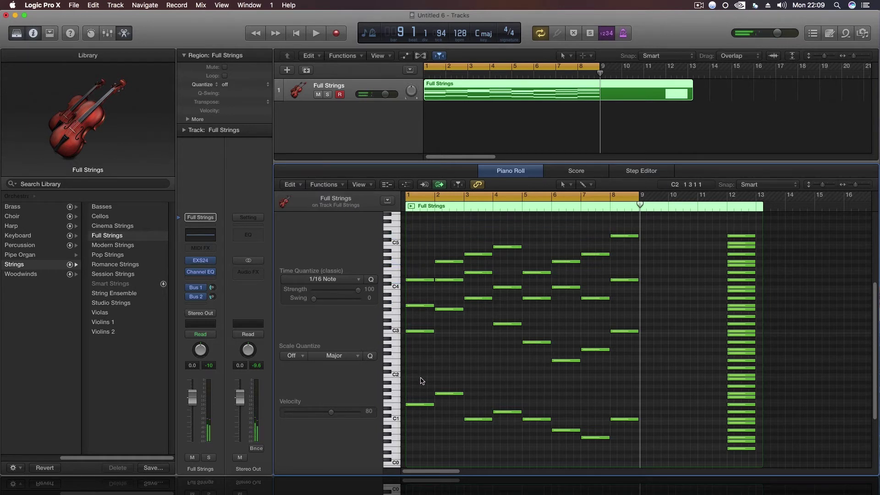
click(414, 404)
click(417, 390)
drag(421, 426, 439, 241)
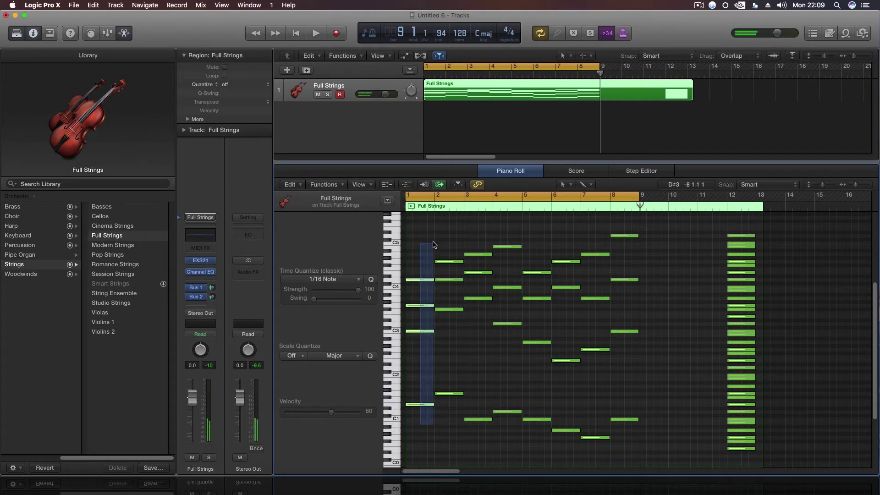
click(413, 367)
click(414, 404)
click(414, 384)
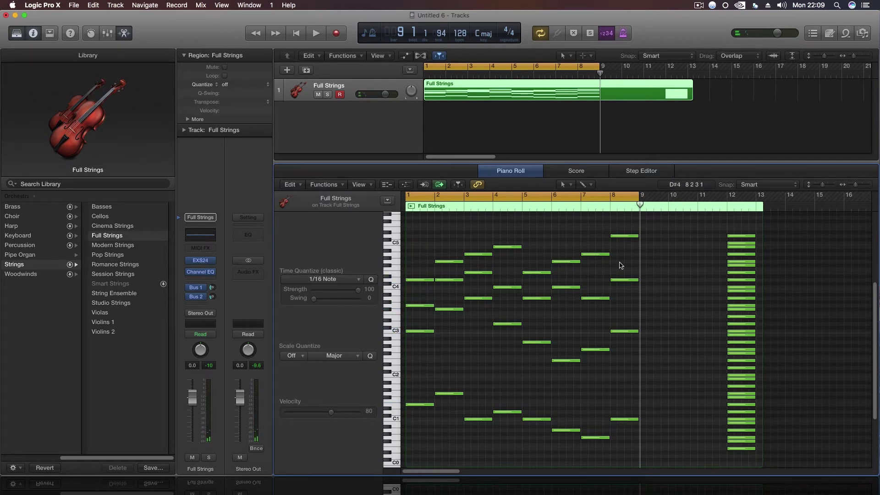
Step: Compare the low notes of bars 1, 4 and 8, including the E1 and C1 notes
click(613, 419)
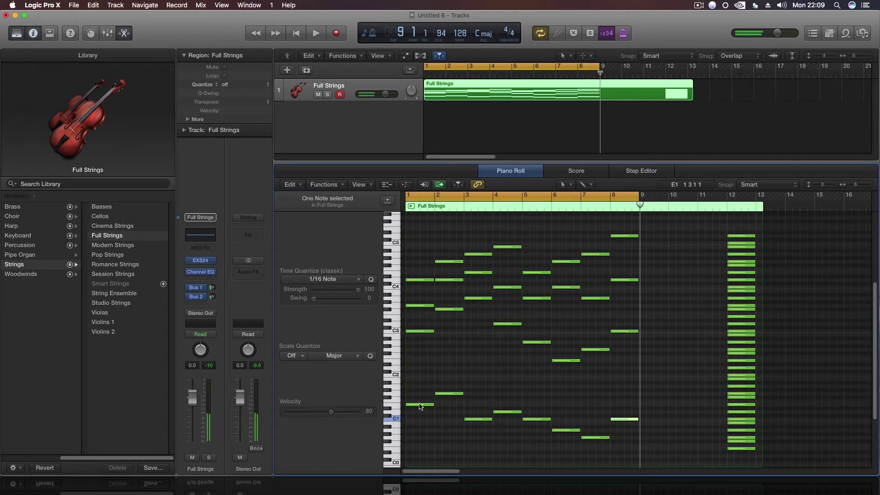
click(420, 405)
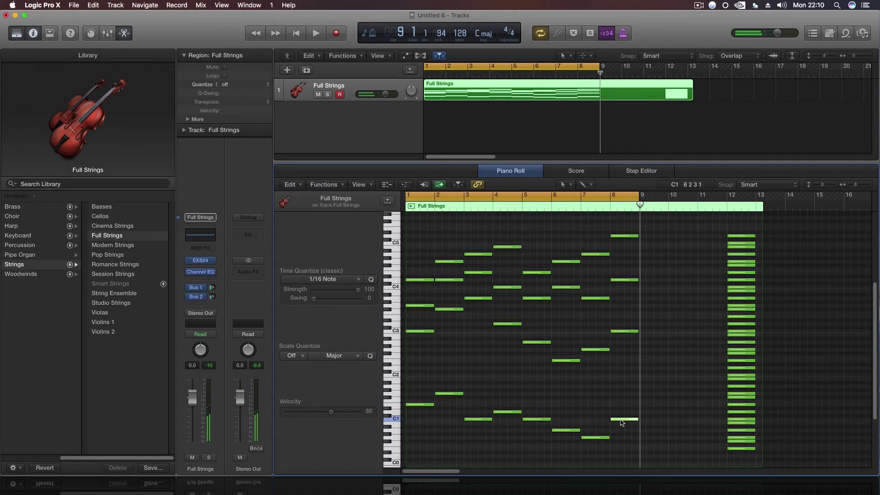
click(619, 425)
click(498, 411)
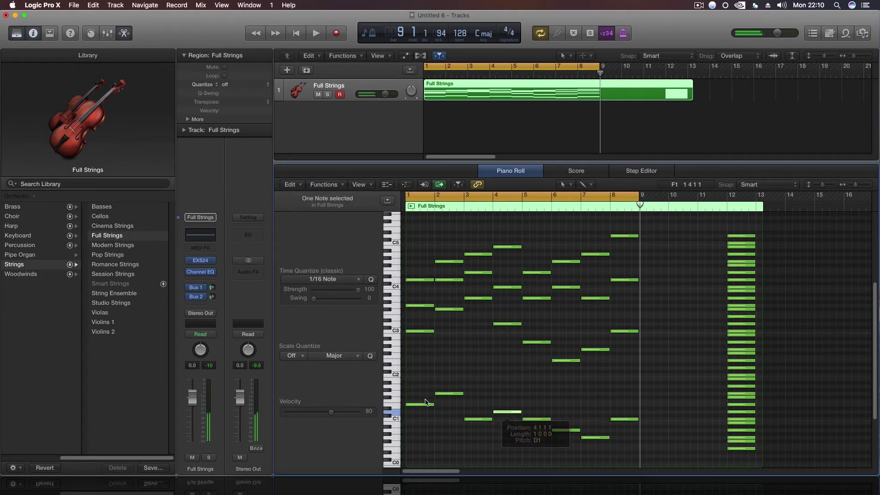
click(425, 405)
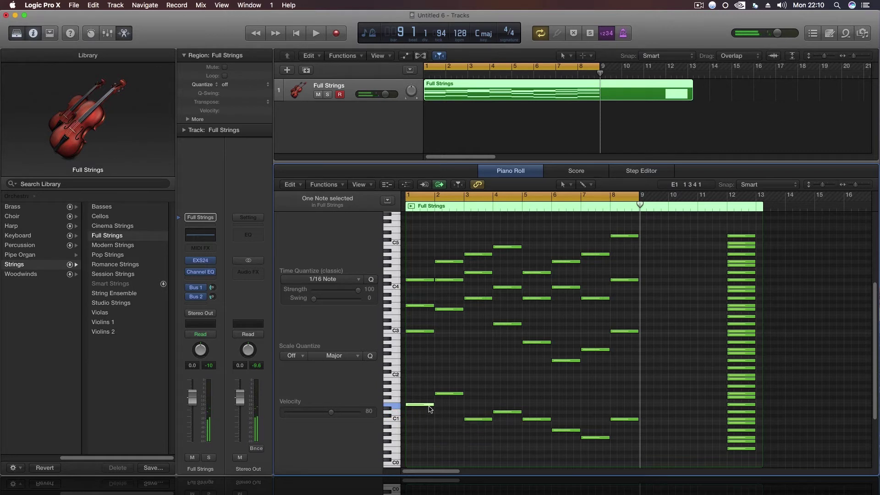
click(624, 420)
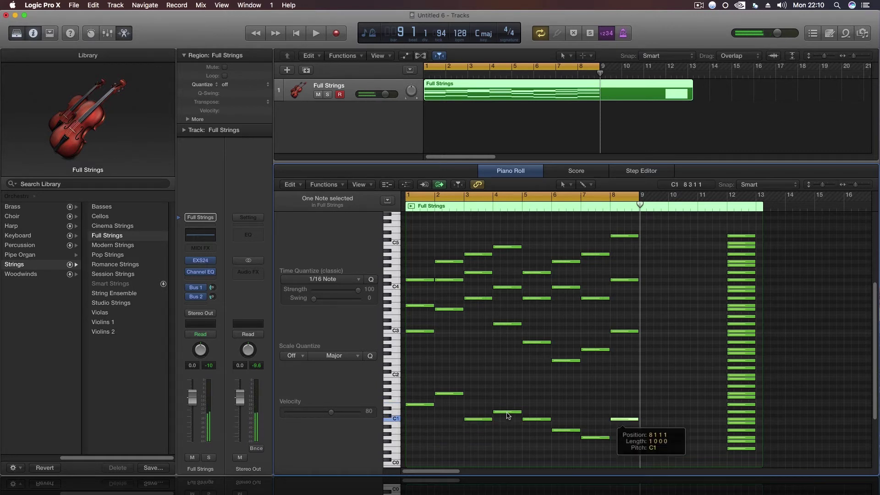
click(507, 412)
click(426, 405)
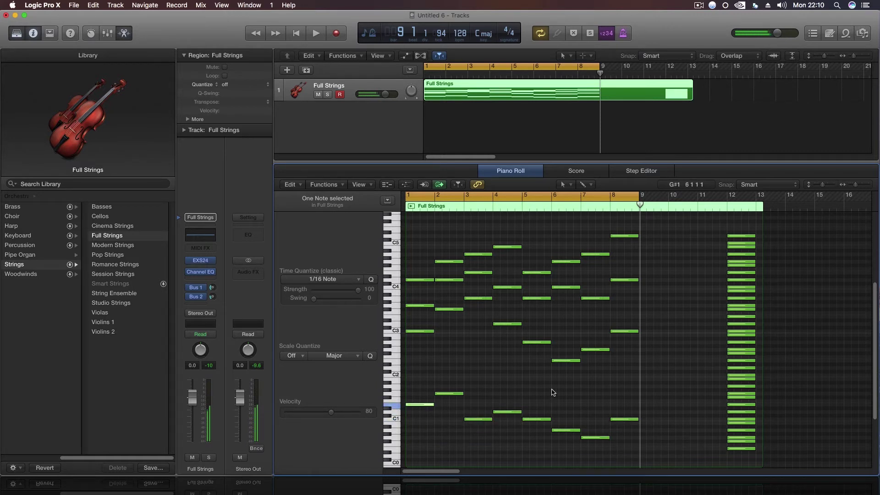
click(624, 420)
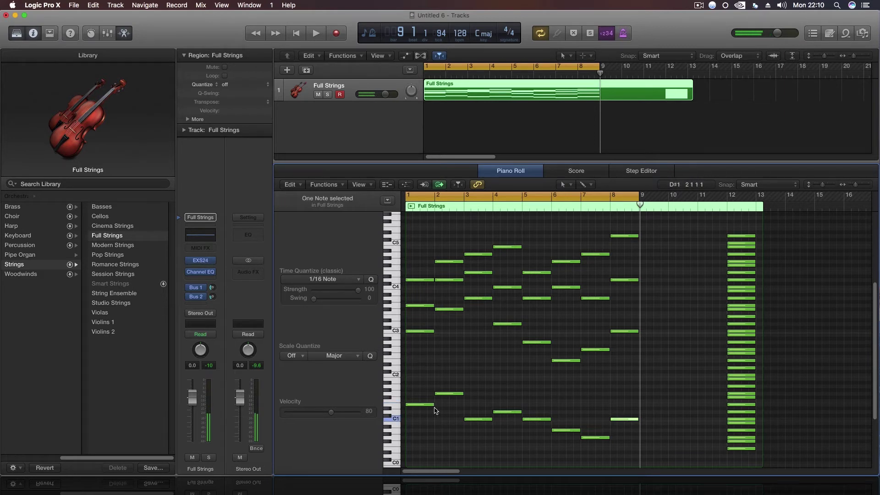
click(428, 405)
click(491, 400)
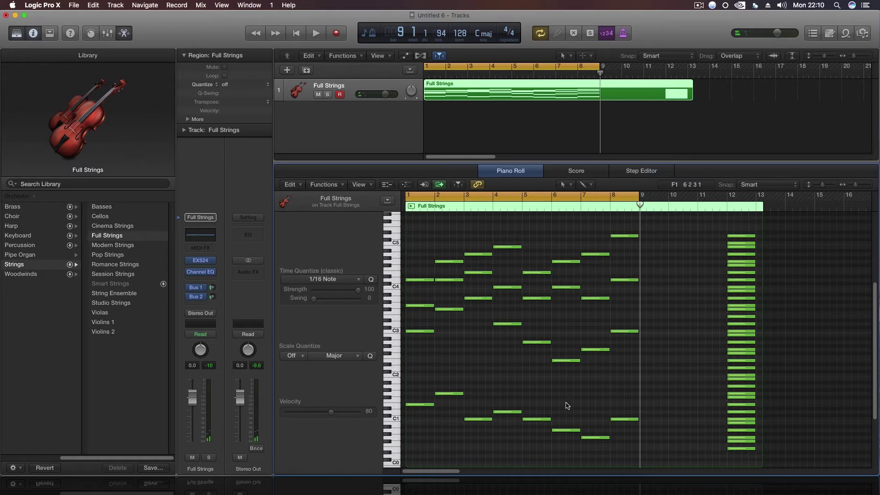
Step: Raise the bar-8 C1 bass note to D1
drag(623, 421, 625, 417)
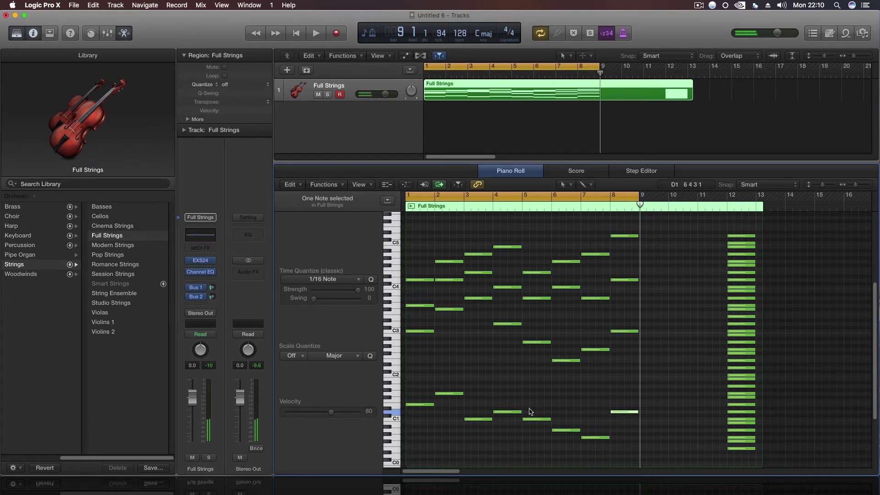
key(Left)
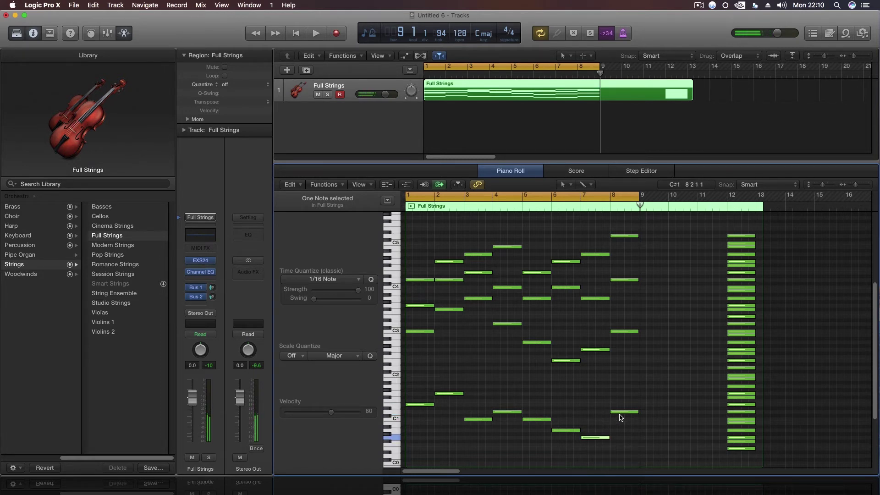
key(super+z)
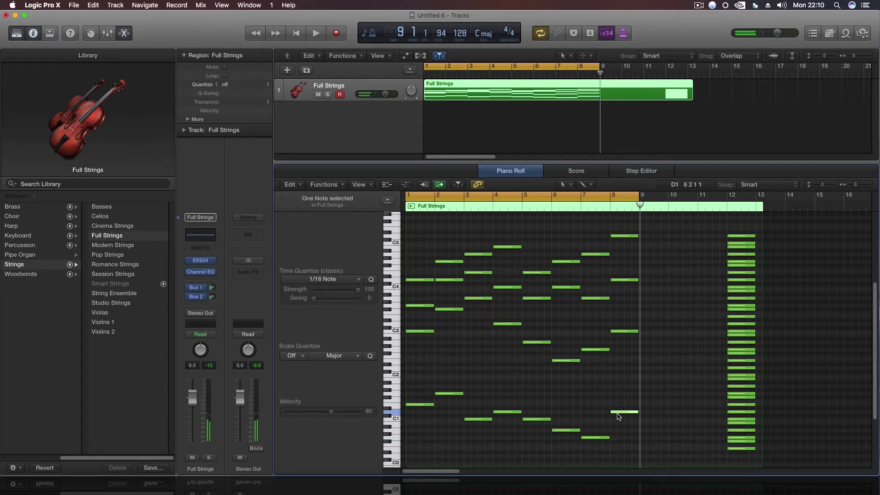
click(609, 423)
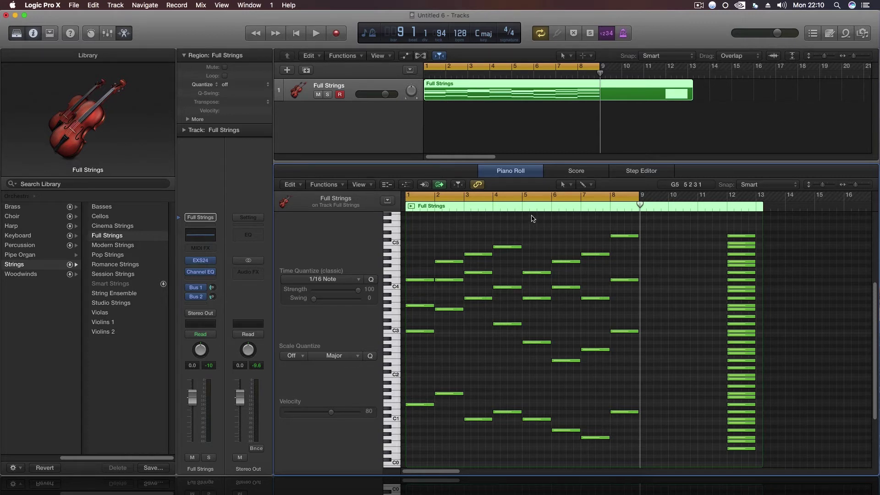
Step: Play back the edits, check the low bar-8 note, and return the playhead to bar 1
click(524, 196)
key(space)
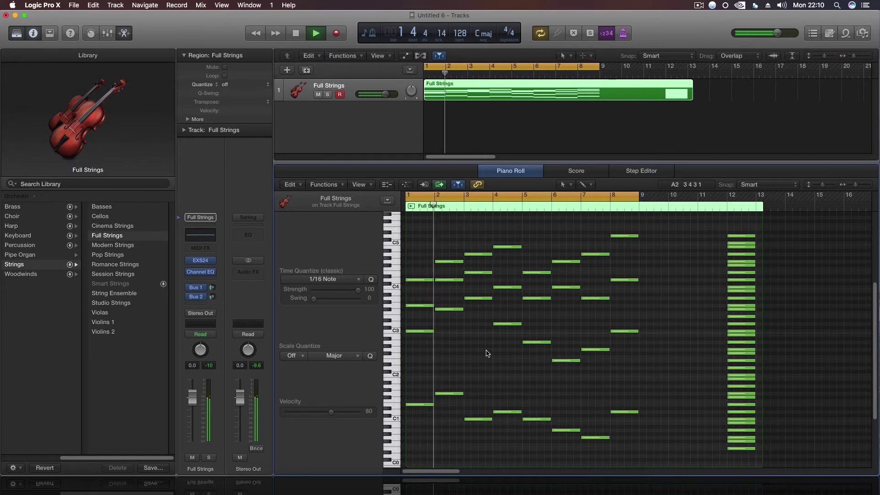
key(space)
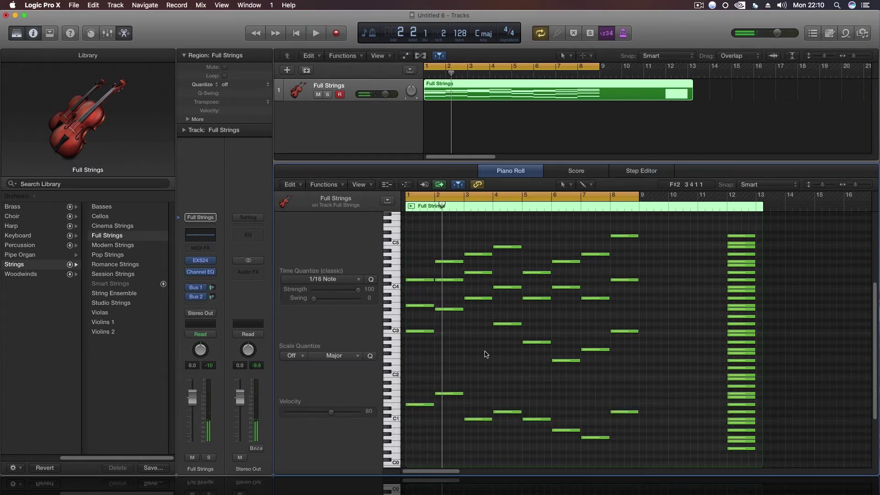
click(621, 411)
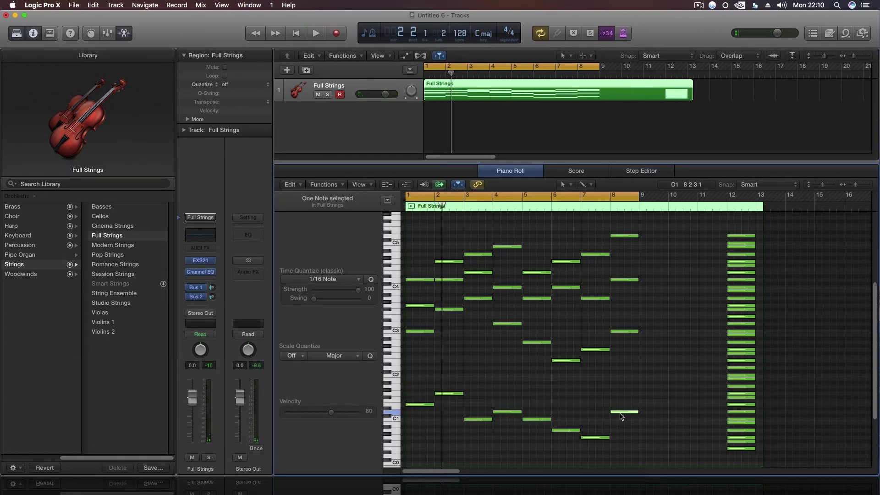
click(426, 407)
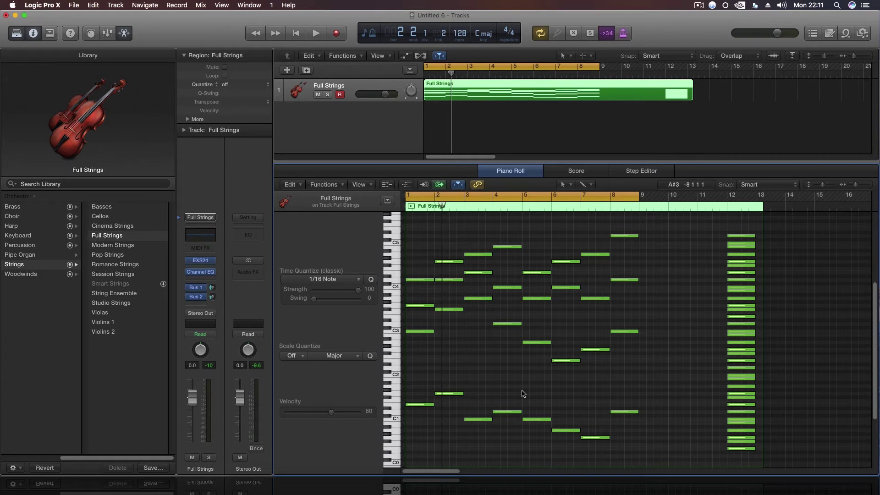
click(610, 205)
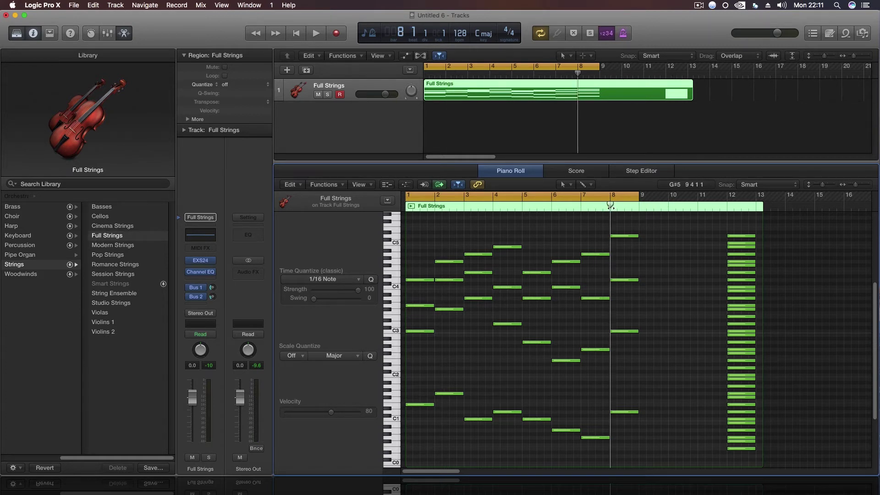
drag(610, 206, 640, 207)
click(409, 209)
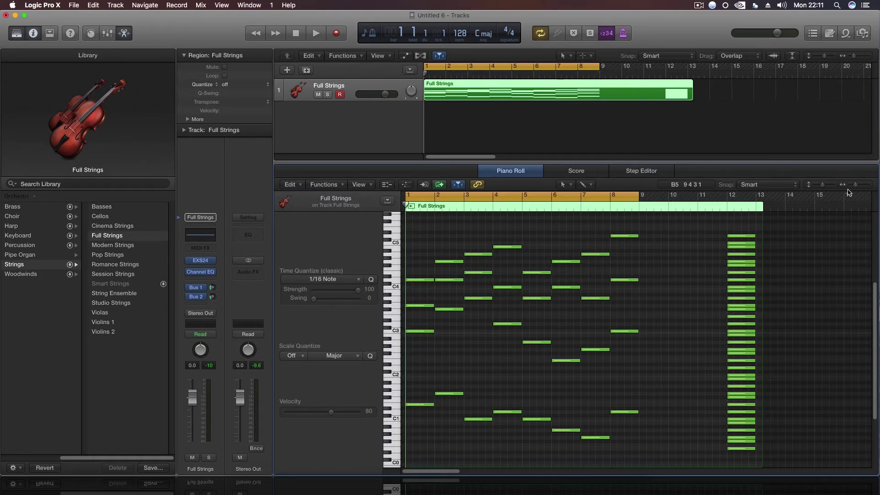
Step: Delete the stacked chord at bar 12 and trim the Full Strings region to end at bar 9
drag(856, 185, 853, 184)
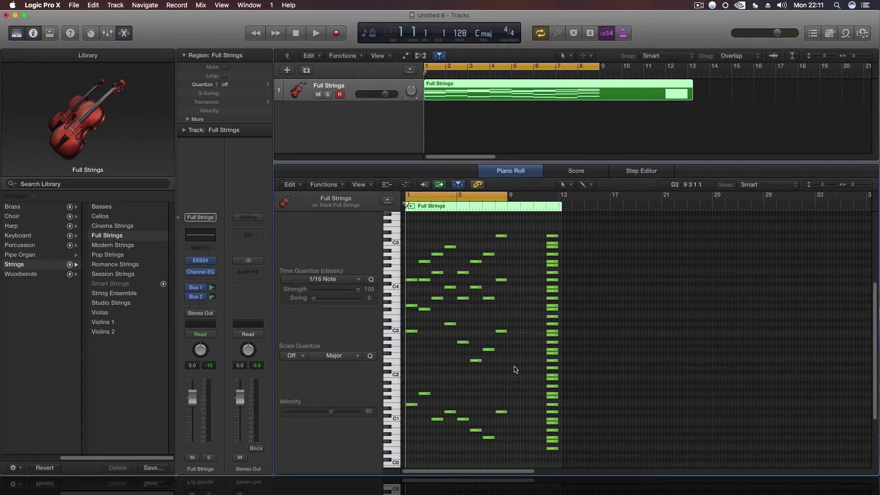
drag(549, 229, 558, 452)
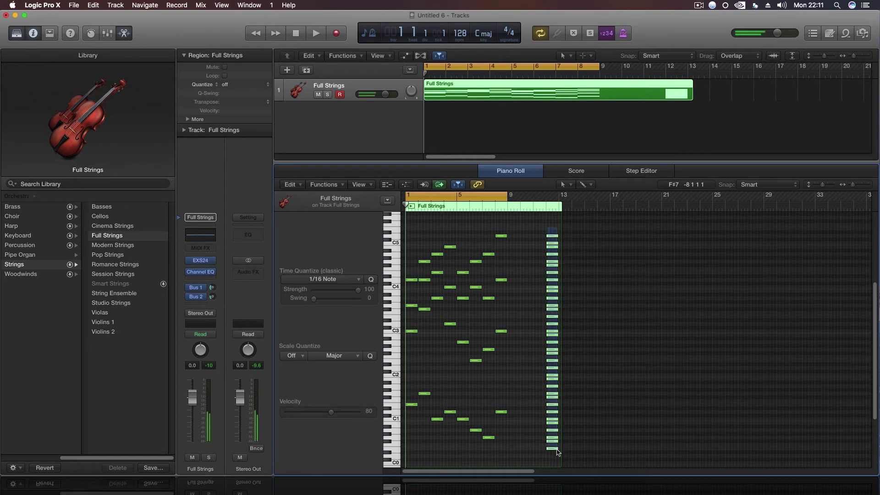
key(BackSpace)
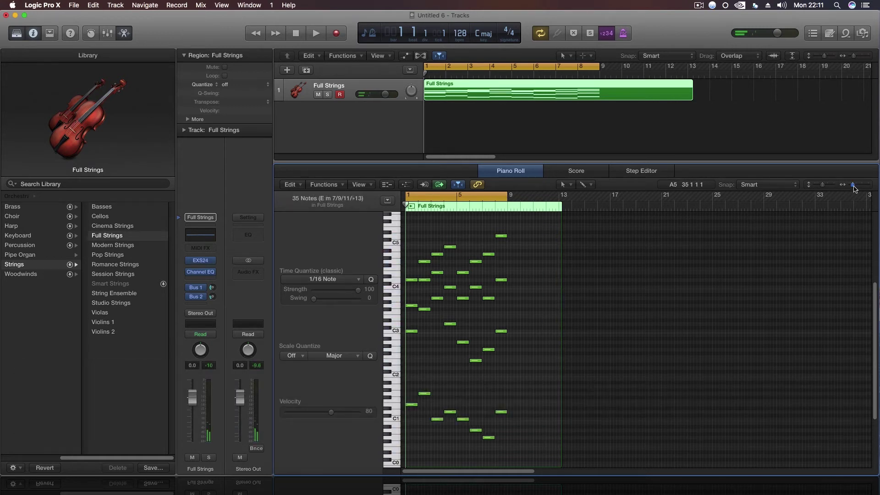
click(854, 185)
drag(694, 94, 598, 96)
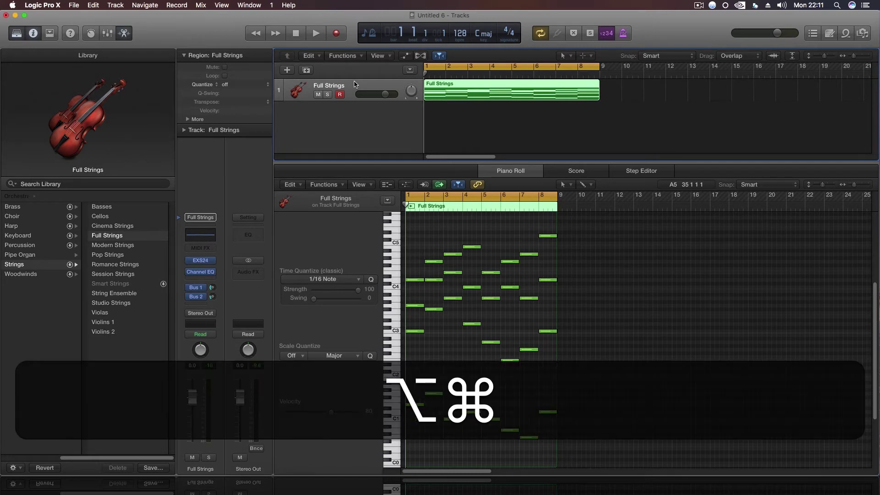
Step: Duplicate the track, copy the Full Strings region onto it, and mute track 1
key(alt+super+d)
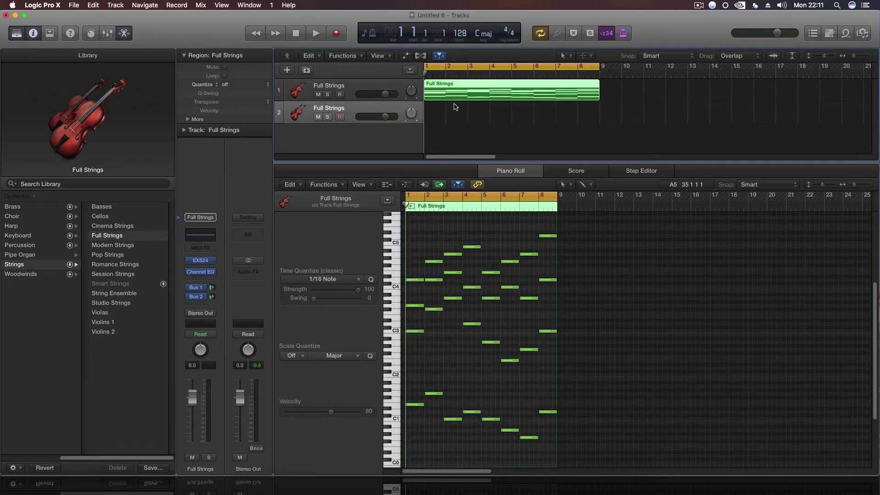
drag(454, 94, 454, 113)
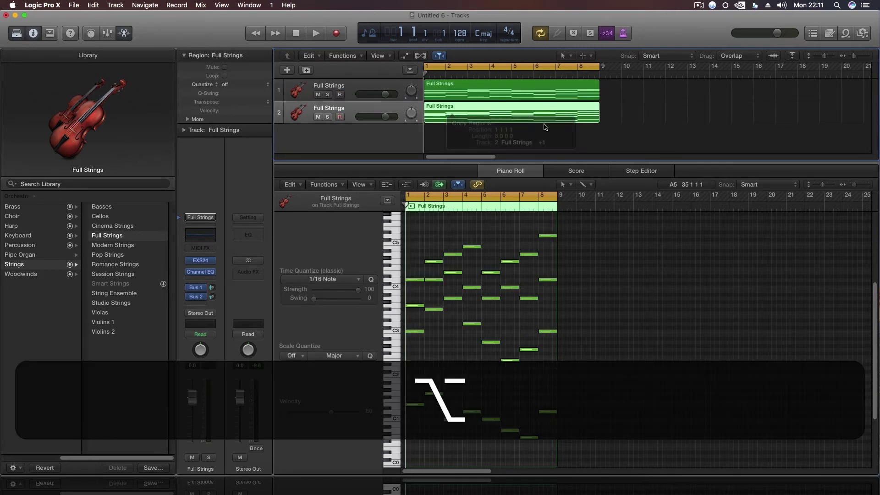
click(318, 94)
Step: Load Reveal Sound Spire-1.1 (Stereo) as the new track's instrument
click(212, 260)
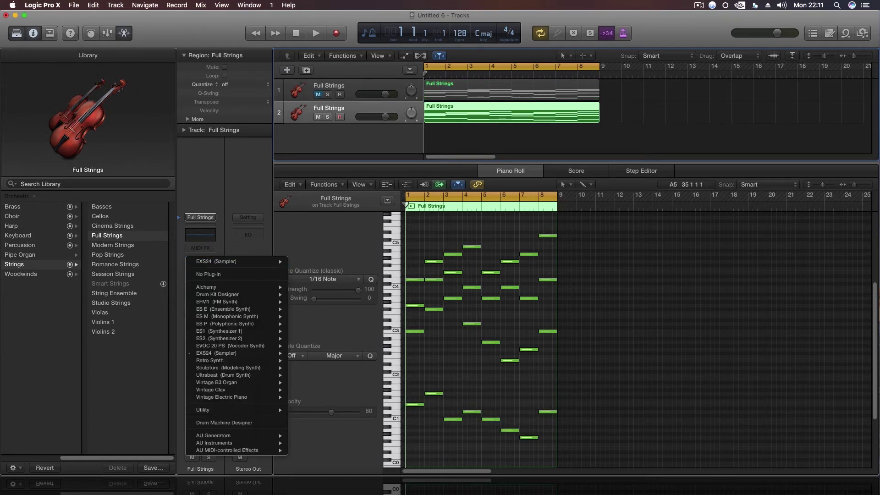
mouse_move(229, 442)
mouse_move(326, 453)
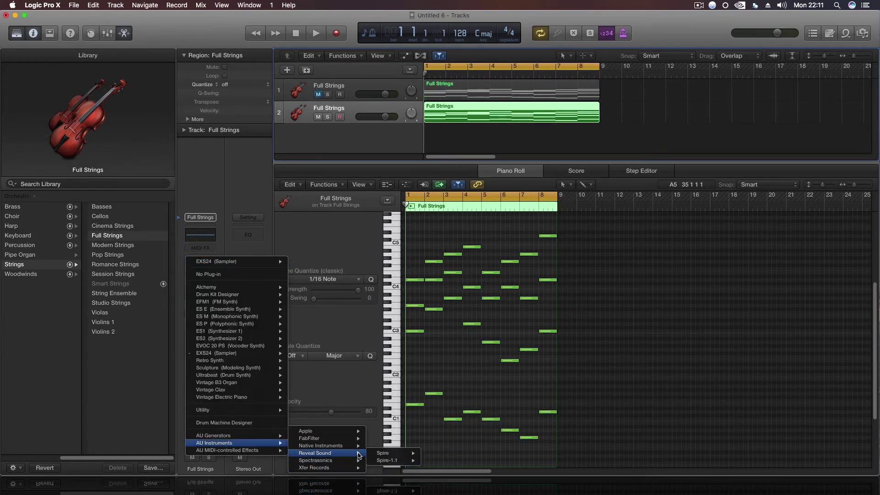
mouse_move(394, 460)
click(435, 468)
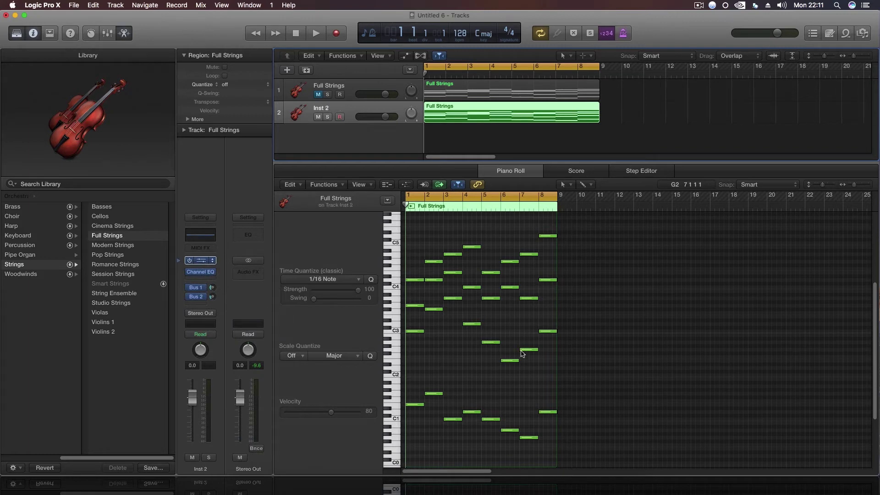
Step: Load the Collider EDM preset bank in Spire
click(200, 88)
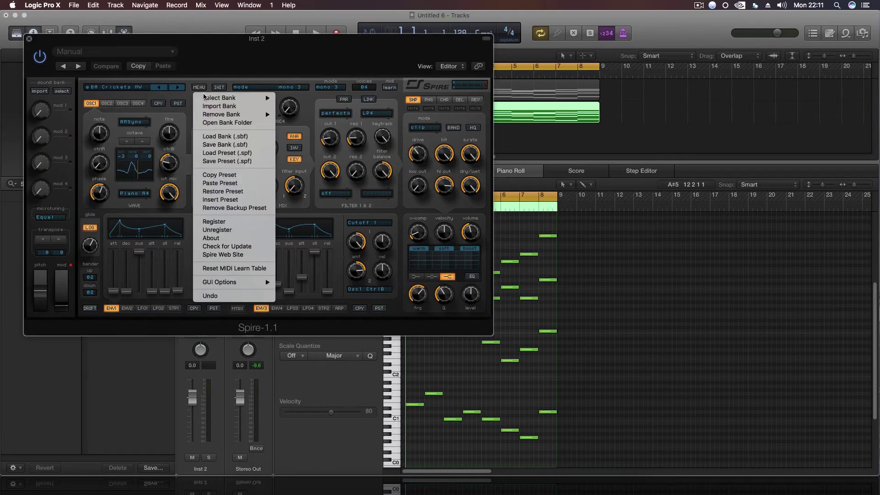
mouse_move(207, 98)
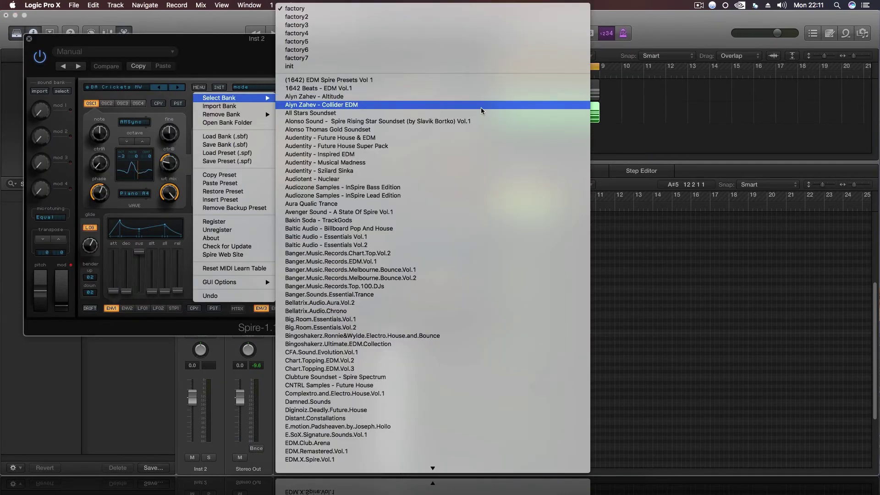
click(522, 105)
drag(202, 39, 610, 94)
Step: Audition the LD - Fluffy, LD - Requiem and LD - Tape Stop presets during playback
click(541, 143)
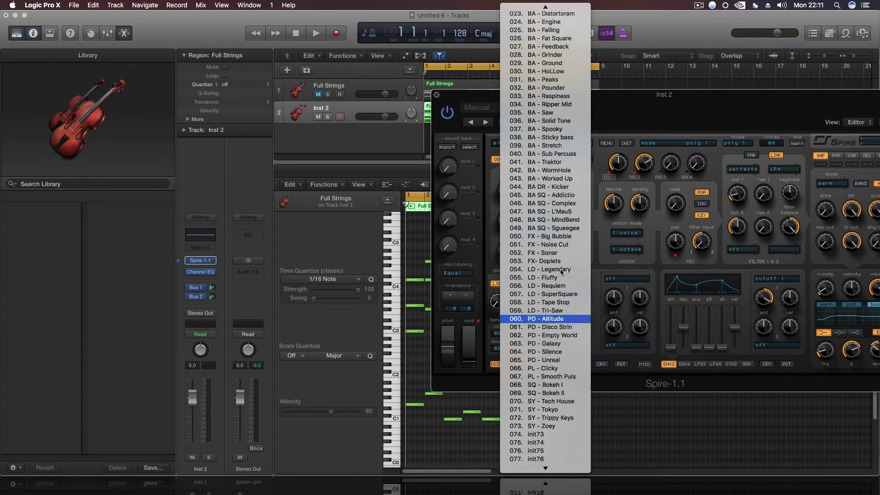
scroll(557, 265, up, 5)
scroll(552, 266, up, 3)
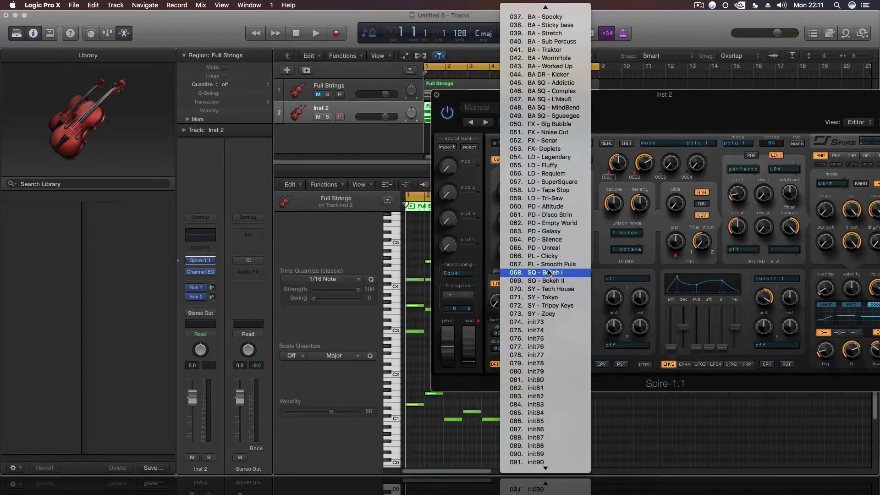
click(548, 169)
key(space)
drag(598, 151, 506, 177)
click(489, 203)
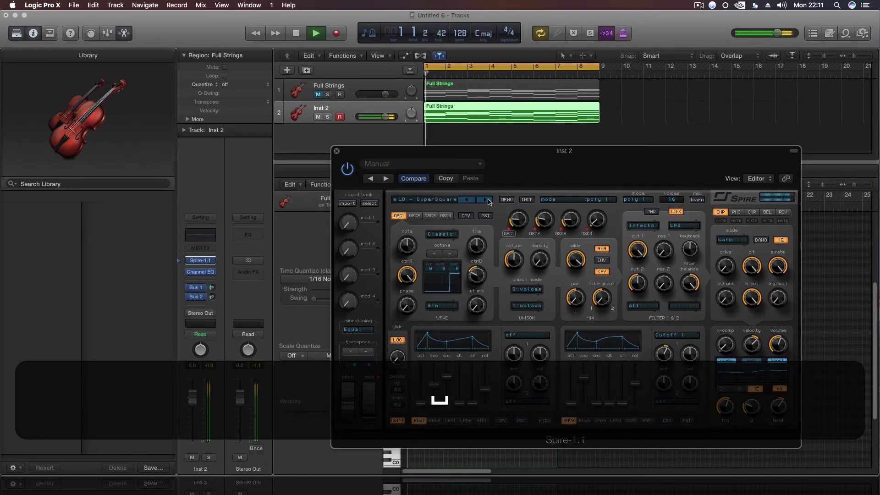
click(489, 203)
Step: Audition PL - Clicky and the next preset, then stop playback and close Spire
click(447, 202)
scroll(449, 247, up, 3)
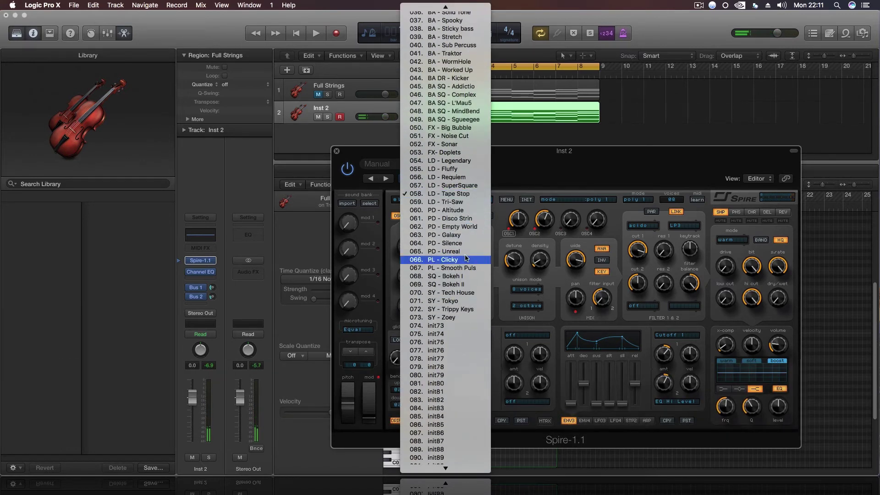
click(447, 260)
key(space)
click(485, 200)
key(space)
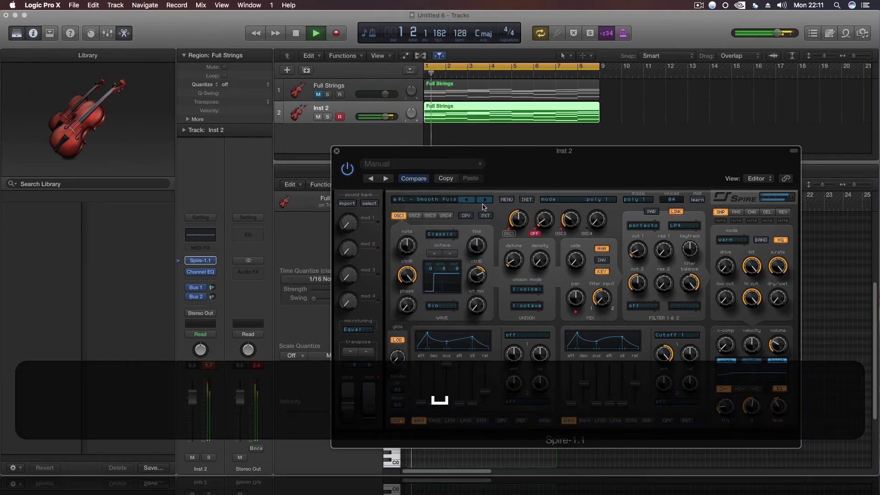
drag(500, 161, 537, 151)
click(374, 140)
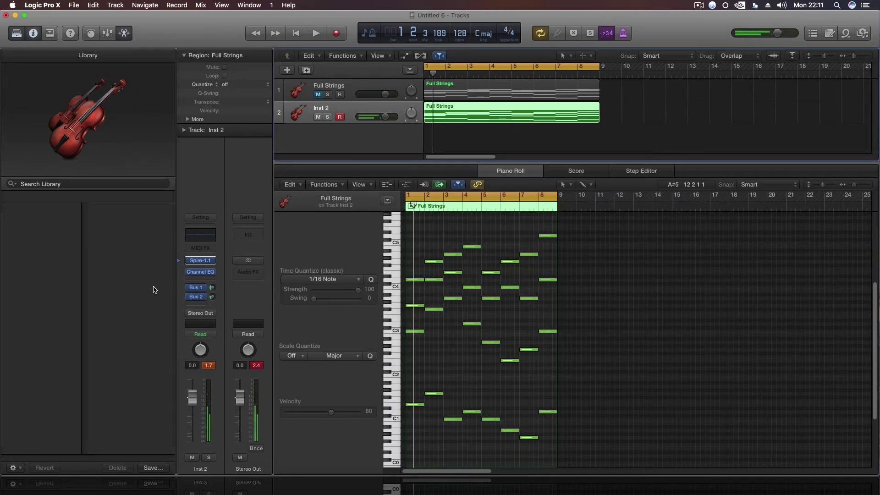
click(206, 249)
Step: Insert the Arpeggiator on Inst 2, open its region in the Piano Roll, and play the arpeggio
click(204, 259)
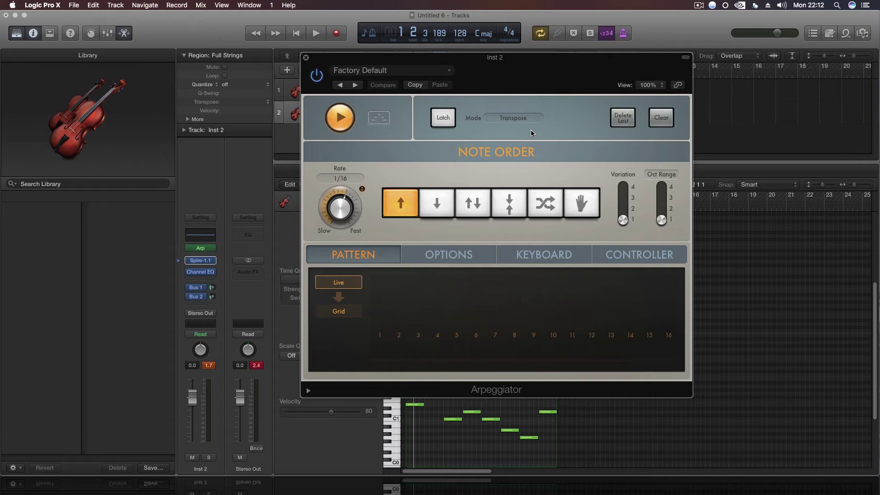
drag(489, 77, 523, 161)
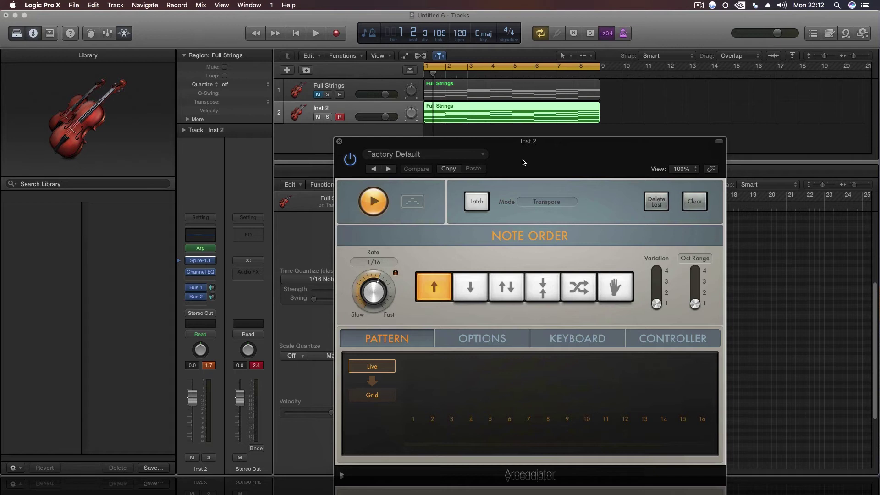
click(497, 109)
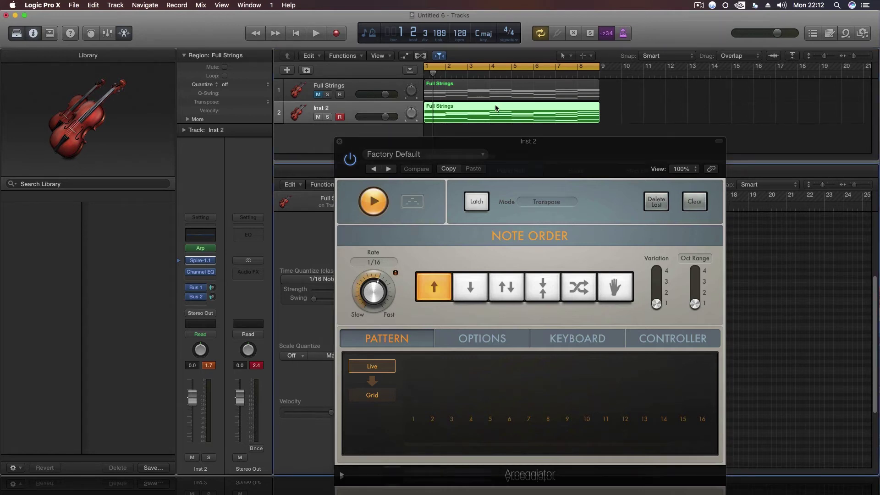
double_click(490, 120)
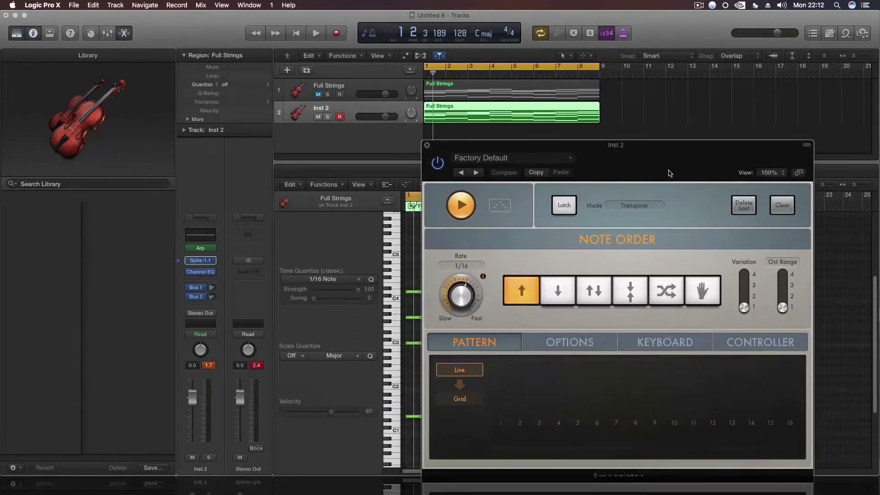
drag(661, 179, 609, 163)
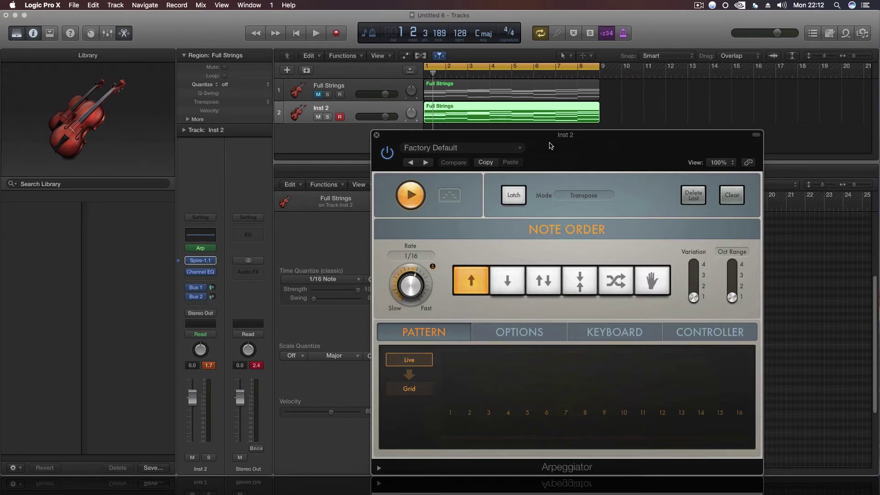
key(space)
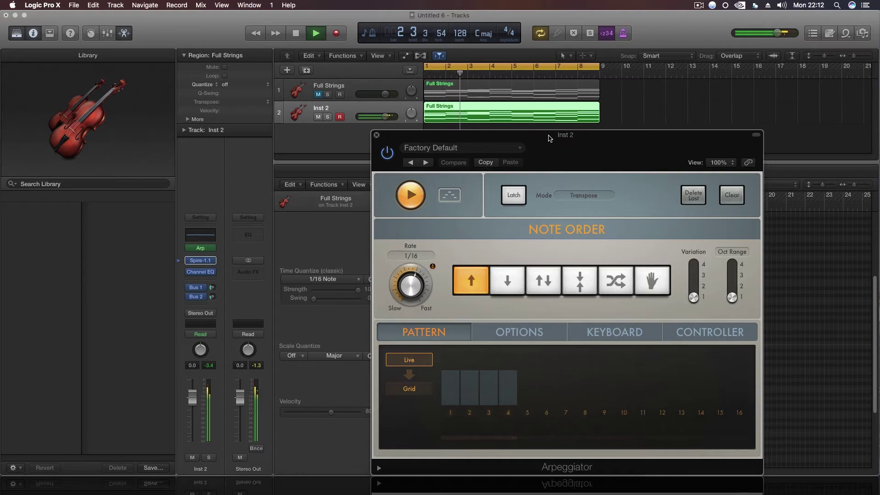
click(377, 136)
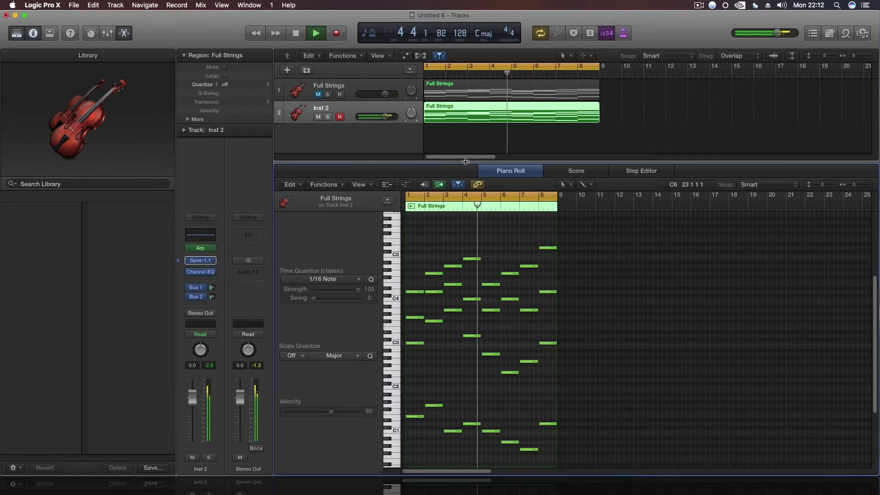
Step: Close the note editor, stop playback, and hide the file browser after viewing the Storage volume
click(504, 172)
key(space)
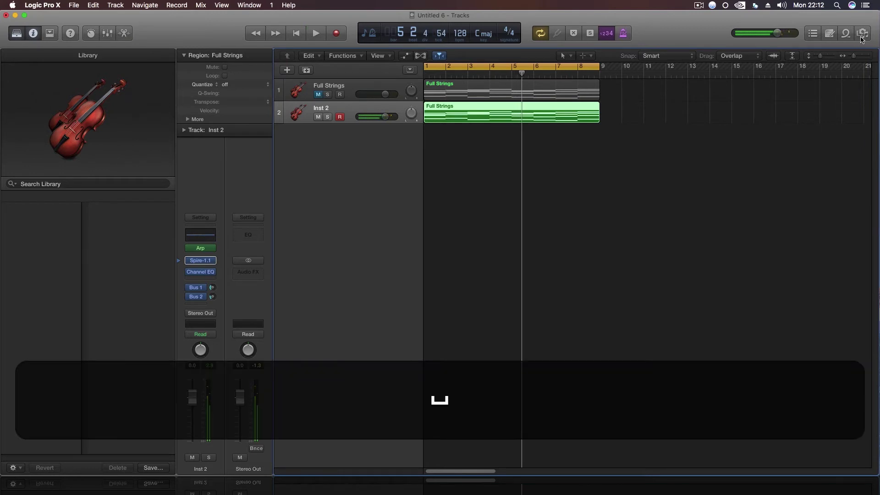
click(864, 34)
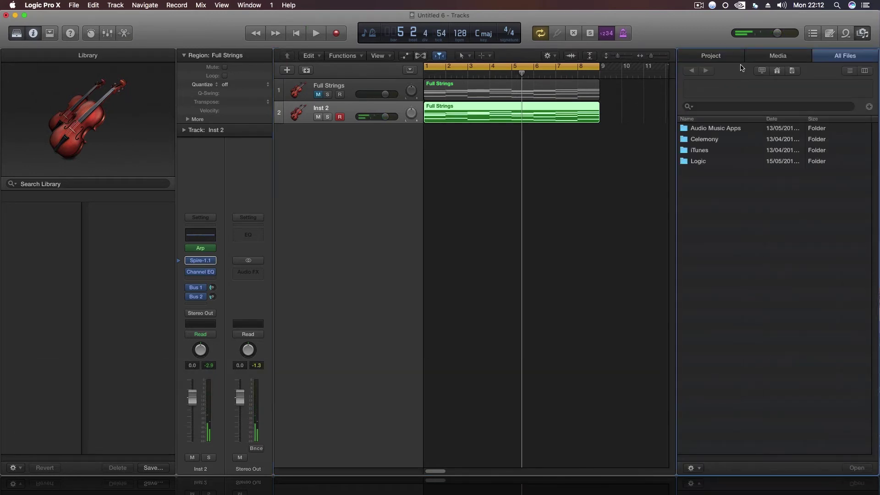
click(762, 70)
click(697, 184)
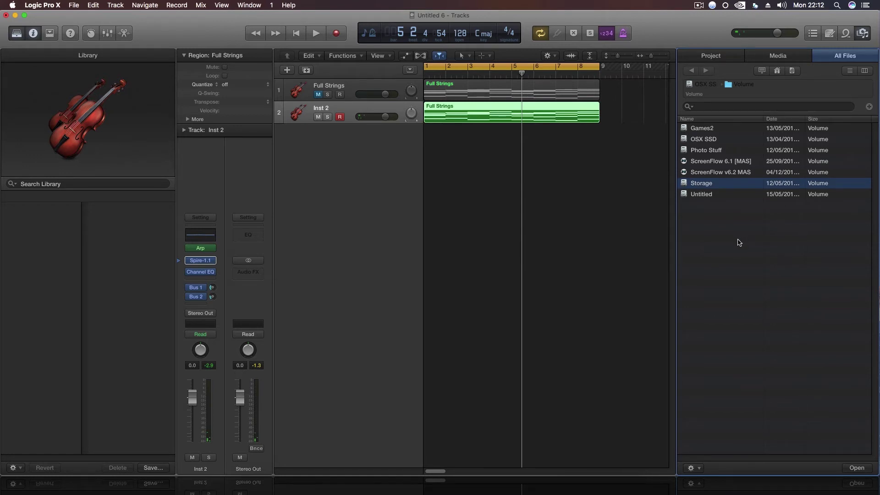
click(861, 31)
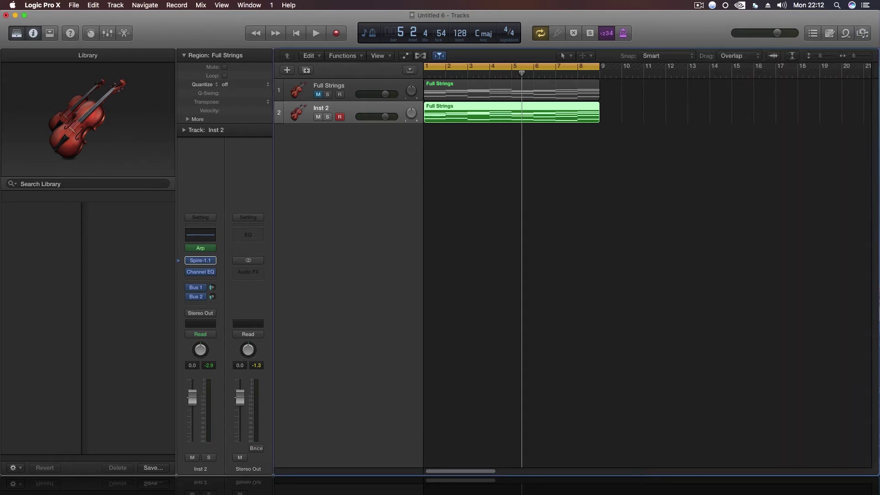
Step: In Finder, Quick Look preview the VEC5 Trance Kicks 26.wav kick sample
click(252, 472)
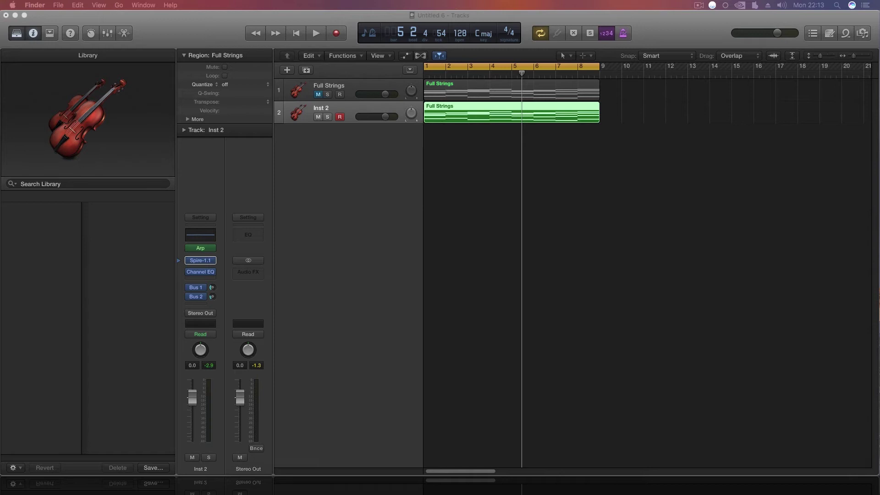
key(space)
key(space)
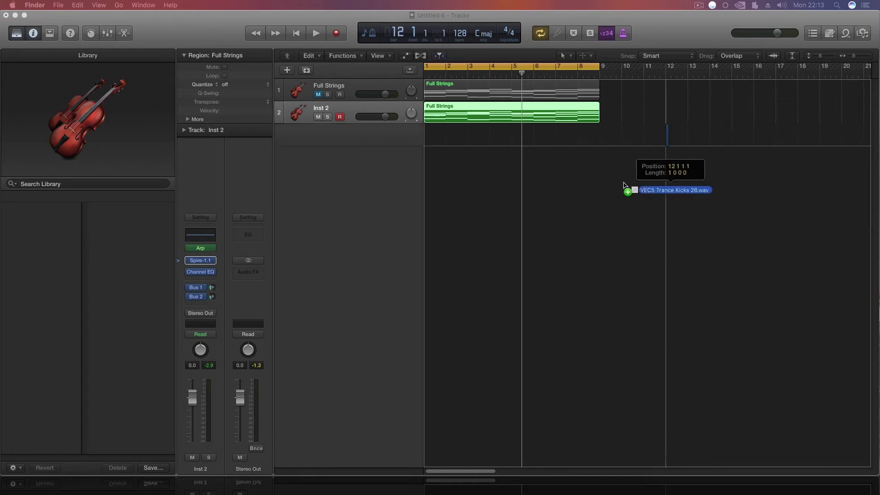
Step: Import VEC5 Trance Kicks 26 as a new track and repeat its kick region through bar 8
drag(625, 189, 421, 147)
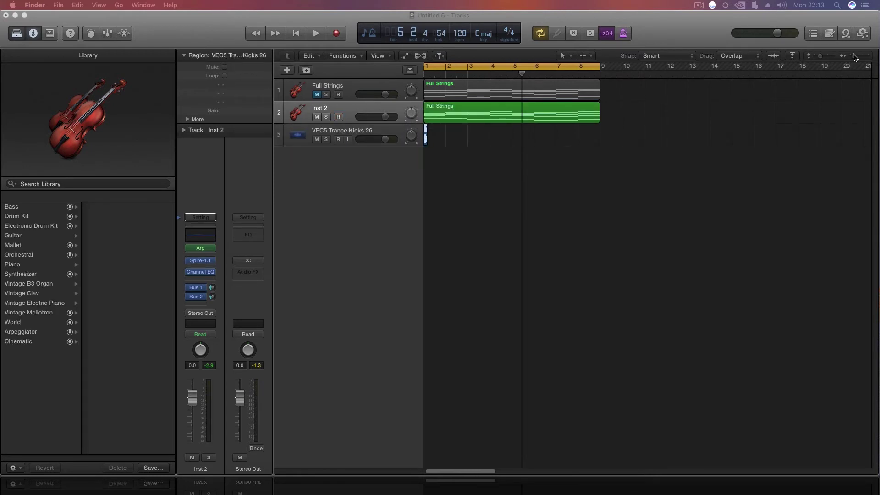
drag(855, 56, 858, 57)
drag(427, 137, 578, 142)
scroll(428, 136, left, 1)
drag(743, 125, 697, 139)
key(Delete)
key(cmd+z)
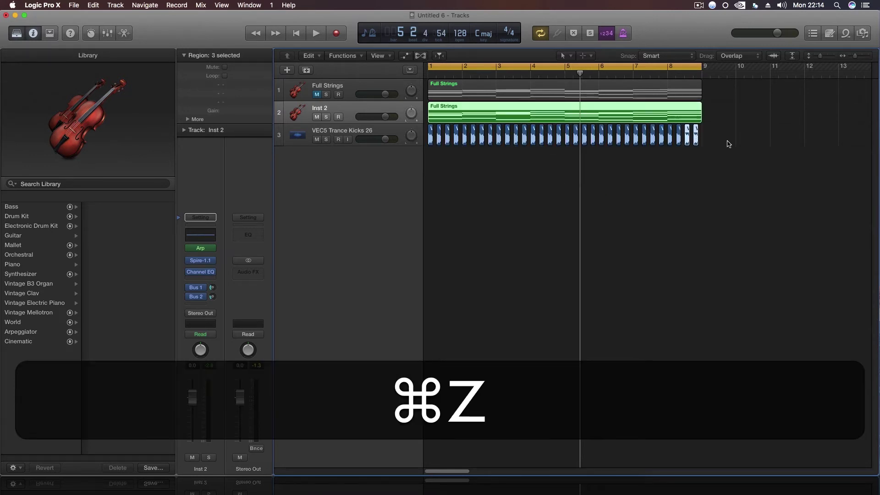
key(Delete)
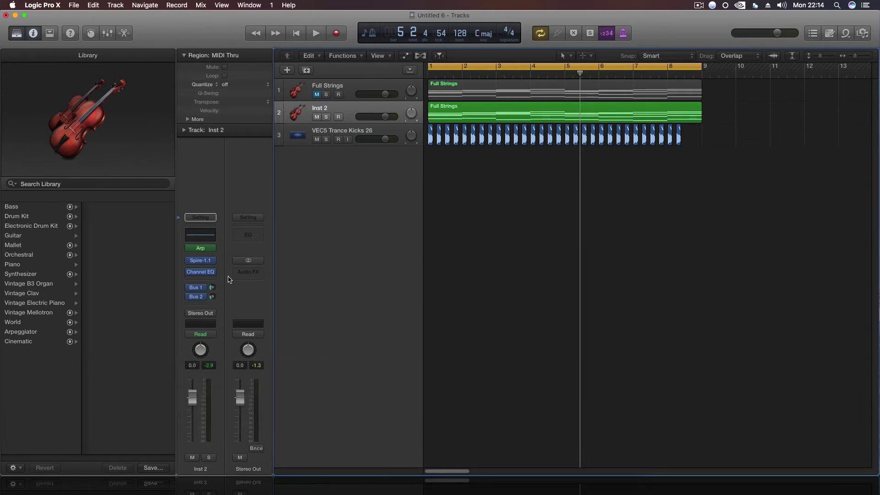
Step: Insert Xfer LFOTool (Stereo) on Inst 2 after the Channel EQ
click(213, 280)
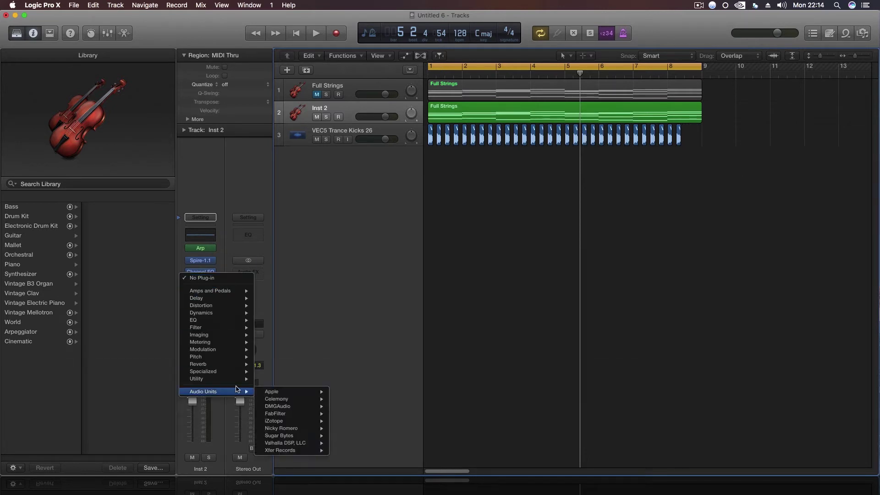
mouse_move(240, 394)
mouse_move(301, 452)
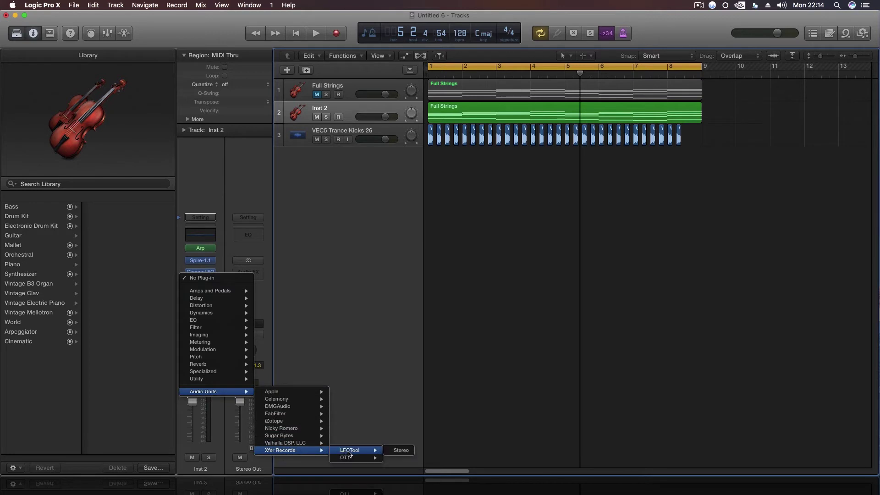
mouse_move(358, 451)
click(397, 451)
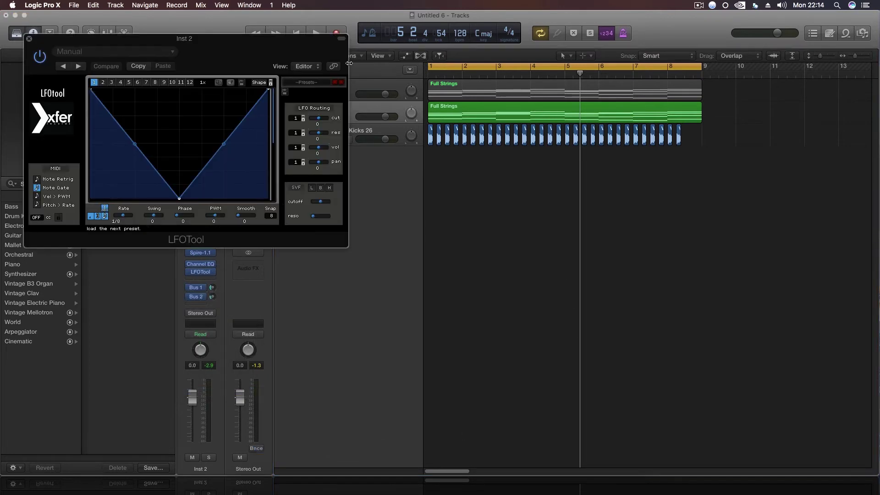
Step: Load an LFOTool Sidechain preset, close it, hide the Library, and return to bar 1
click(307, 82)
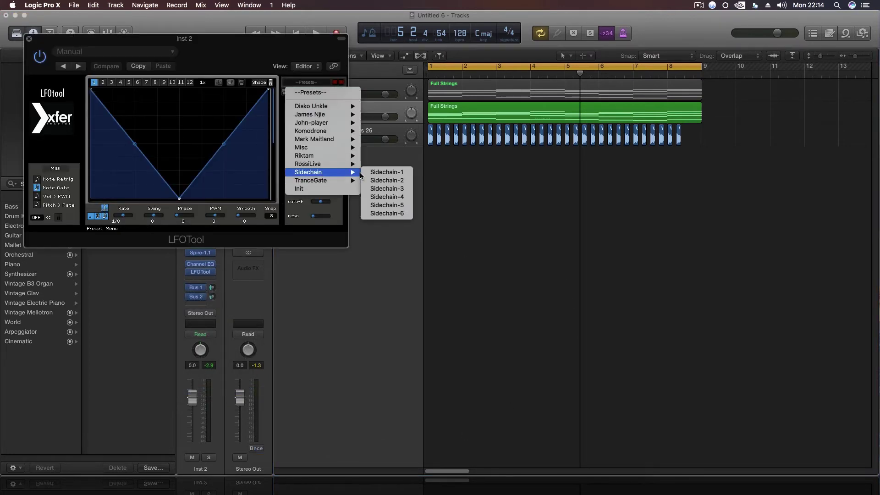
click(385, 181)
click(29, 39)
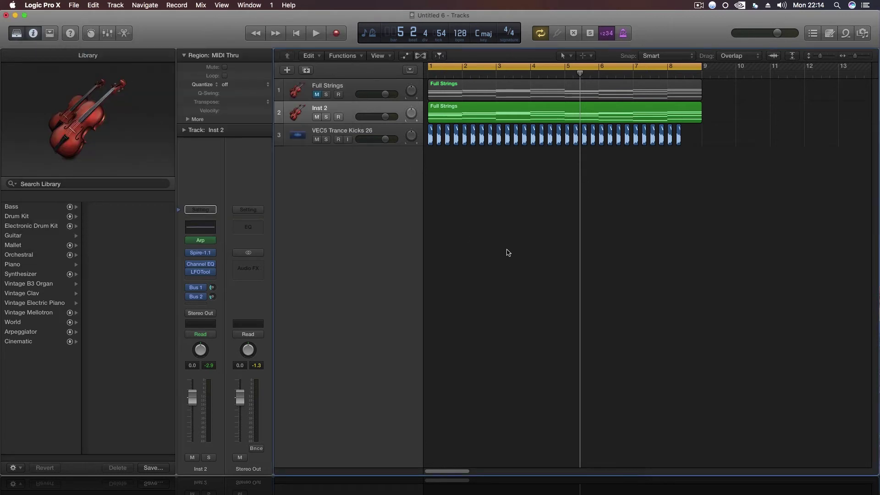
key(y)
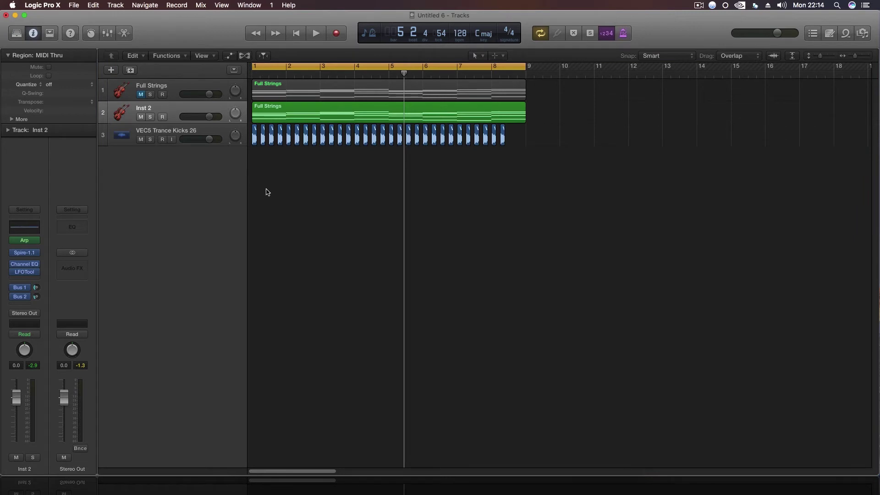
click(253, 73)
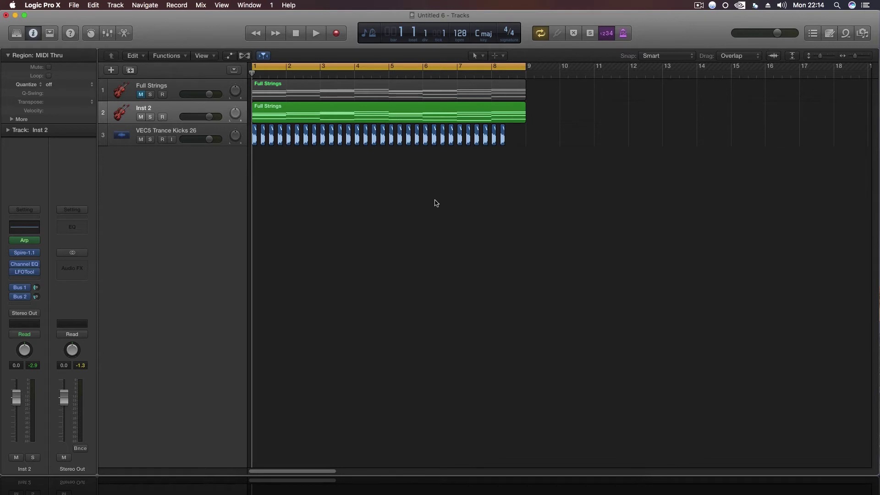
Step: During playback, lower the kick track volume to -3.0 dB
key(space)
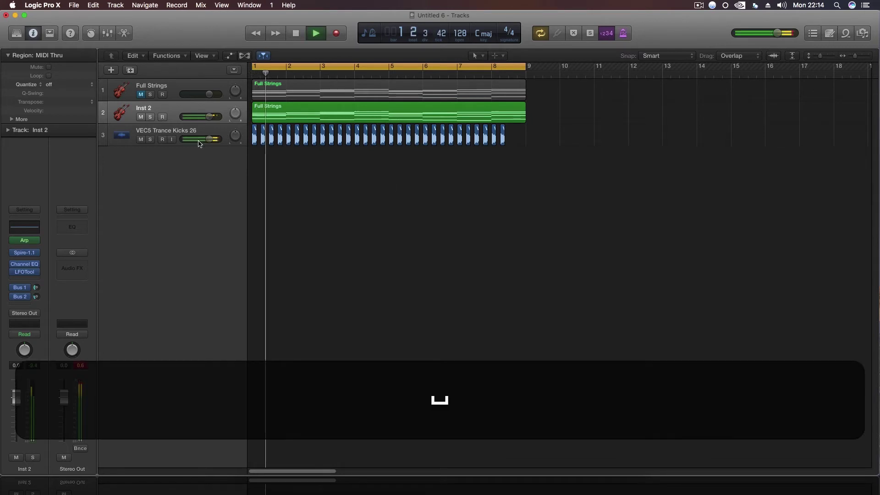
drag(209, 139, 205, 139)
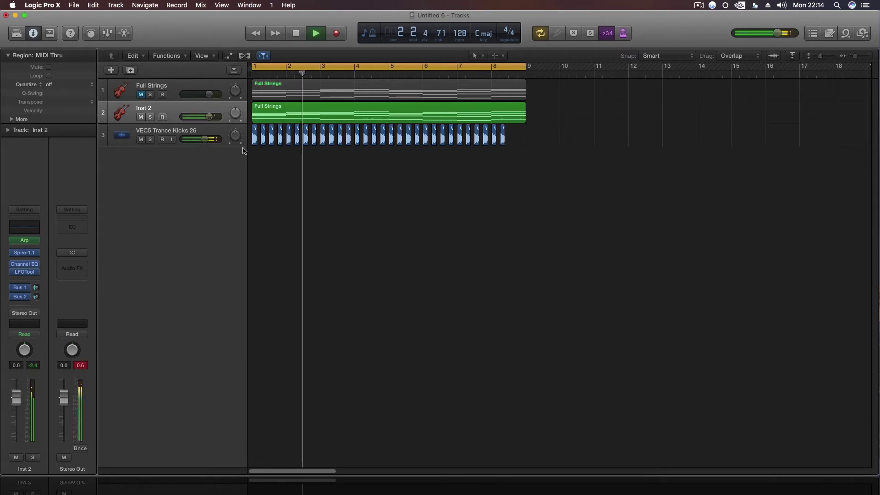
click(170, 121)
click(169, 130)
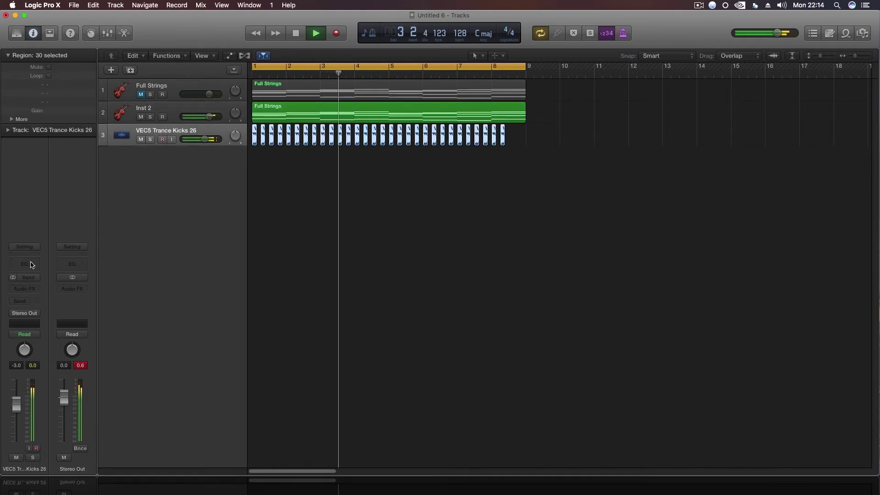
Step: Set the kick's Channel EQ: band 6 2100 Hz -1.0 dB, band 7 9000 Hz -5.0 dB, 15000 Hz high cut
click(24, 285)
drag(357, 171, 344, 165)
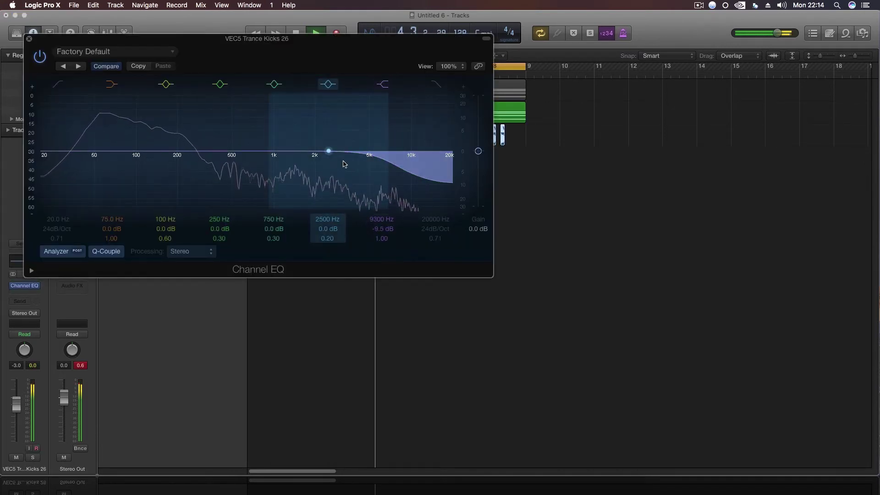
drag(383, 187, 384, 170)
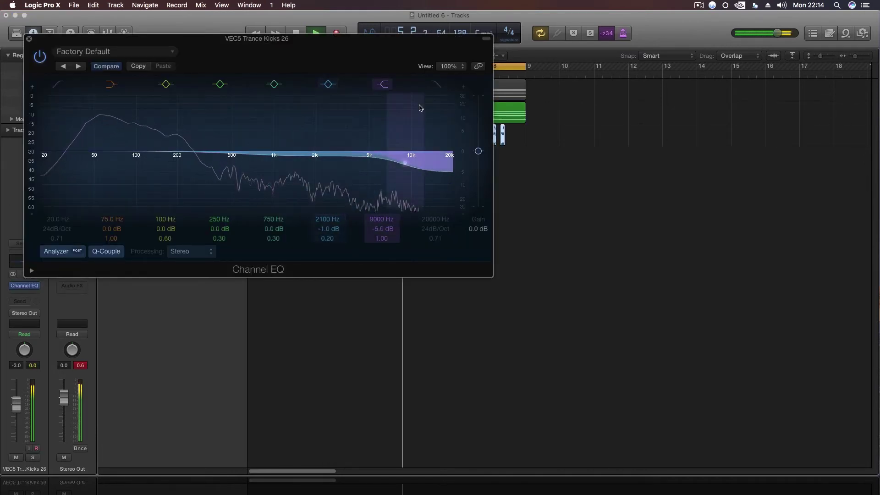
click(436, 84)
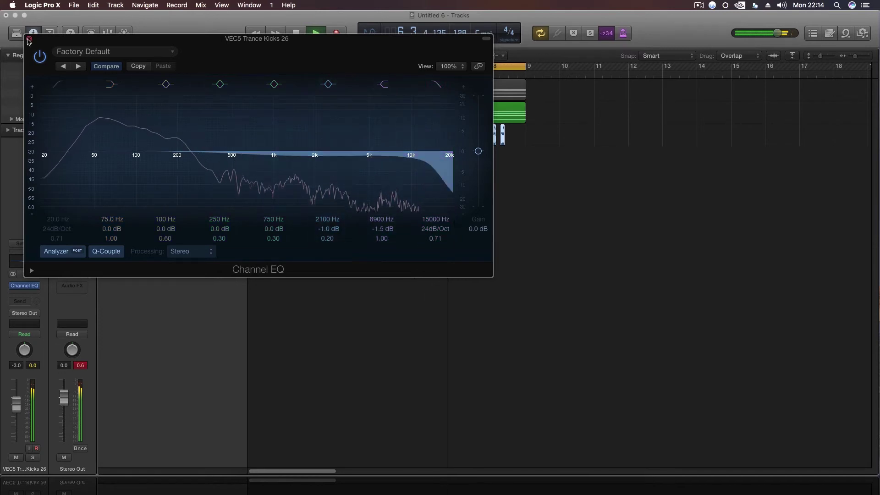
key(super+w)
Step: Select Inst 2, stop playback, and reopen its Arpeggiator
click(275, 114)
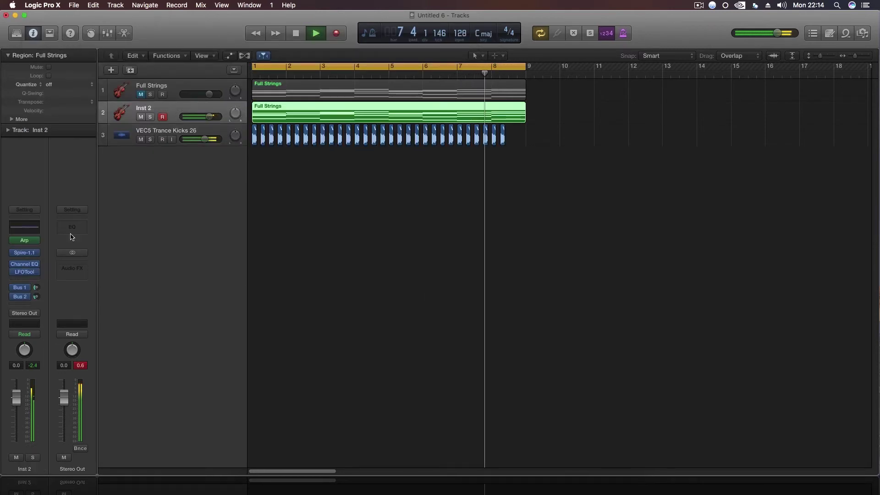
key(space)
click(26, 240)
Step: Copy the Arpeggiator settings, then during playback raise Variation and set Octave Range to 2
drag(602, 151, 585, 106)
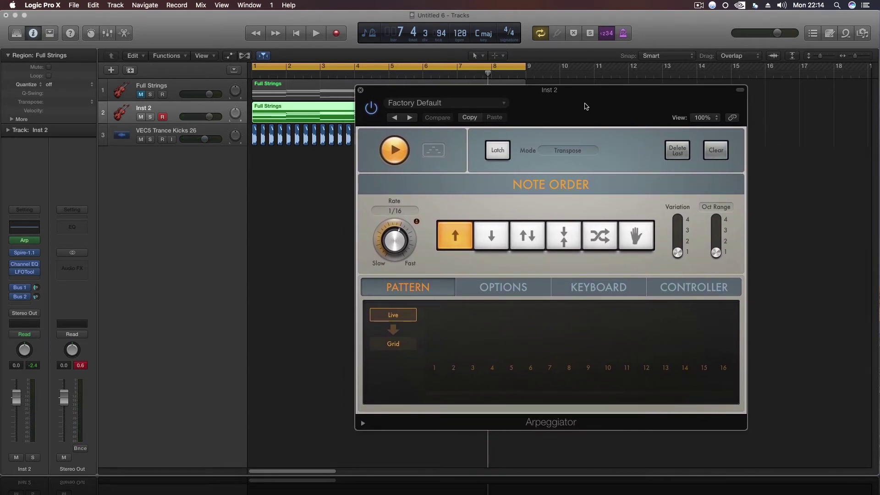
drag(604, 121, 684, 71)
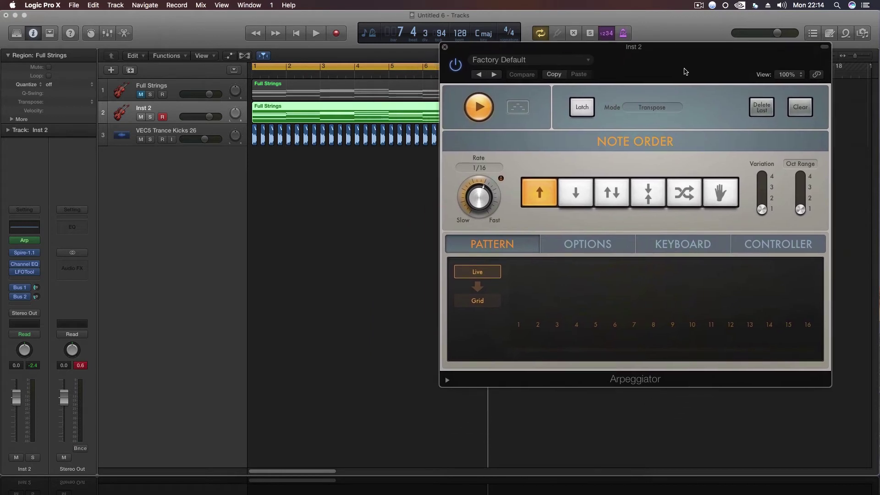
click(560, 76)
key(space)
drag(762, 210, 801, 199)
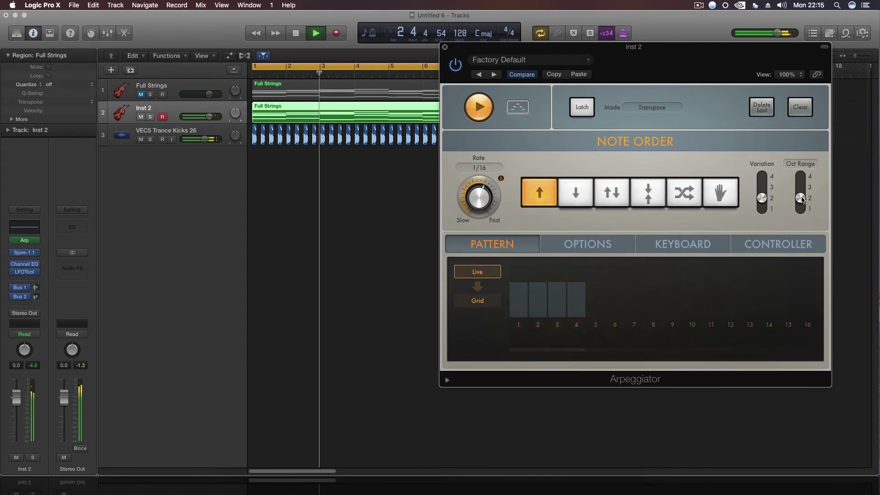
drag(802, 199, 806, 219)
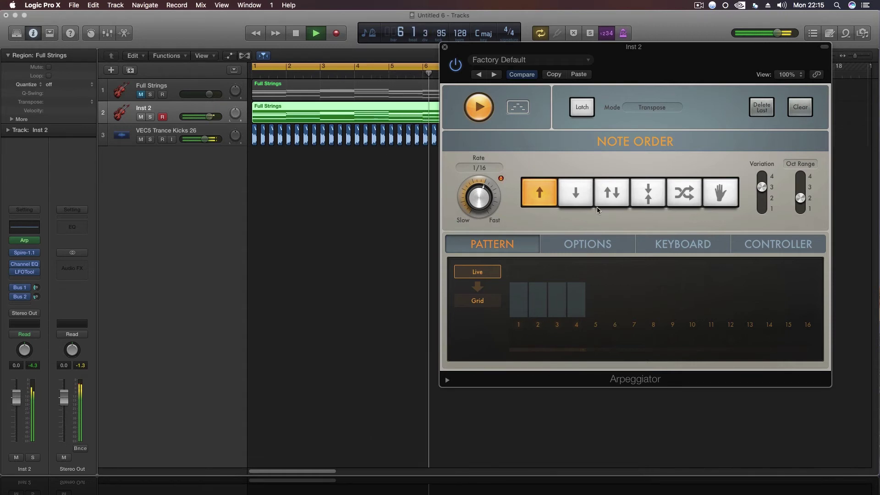
Step: Audition Chord Cycle 01 and Classic Cycle 01–05 presets, raising Octave Range to 2
click(502, 60)
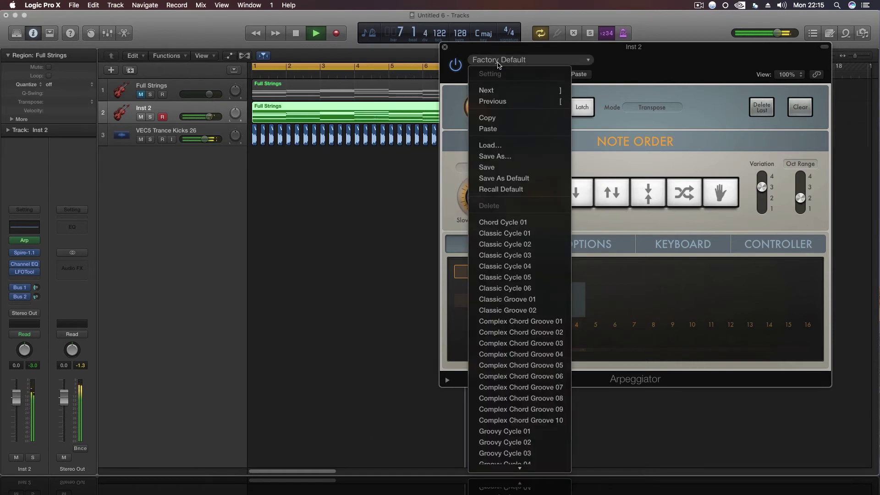
click(493, 220)
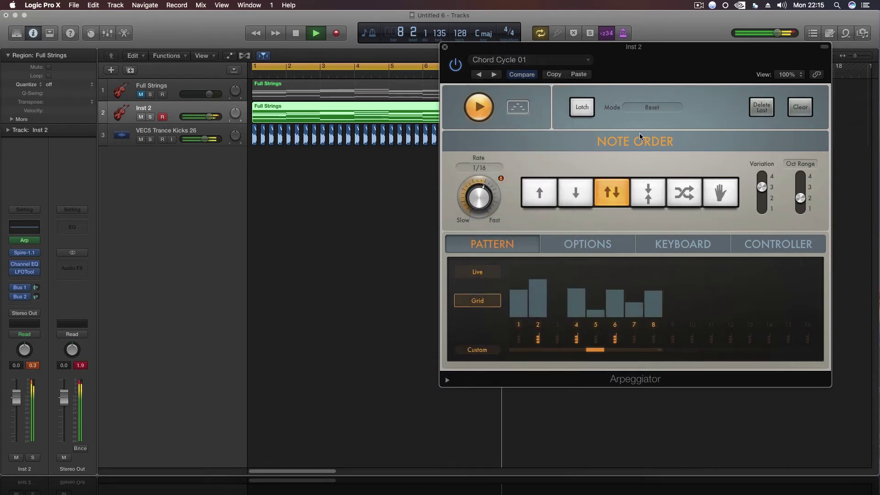
click(494, 74)
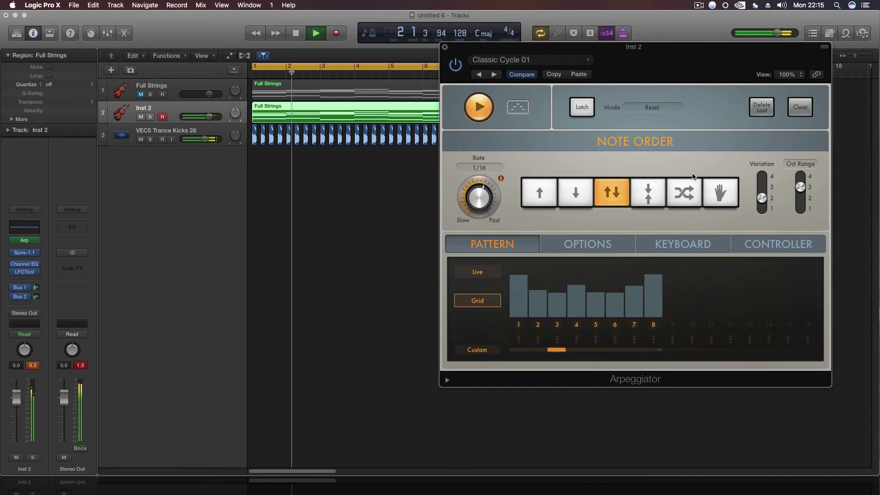
click(494, 74)
click(494, 74)
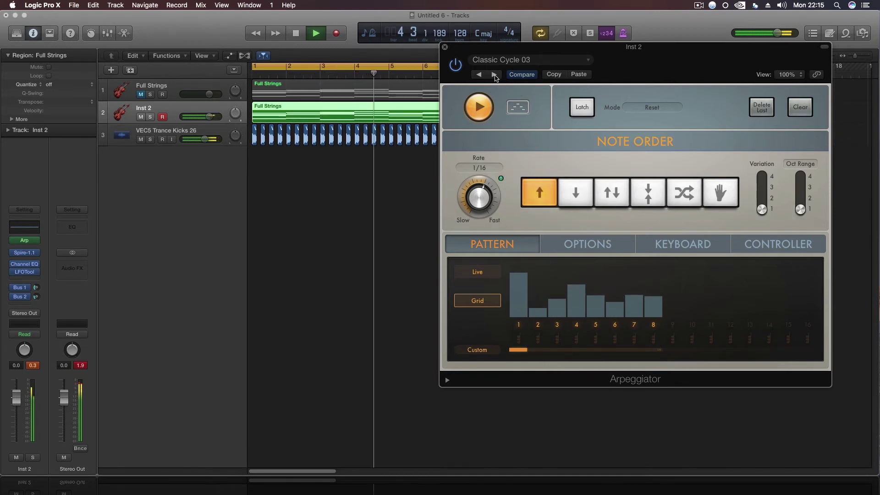
drag(799, 210, 800, 197)
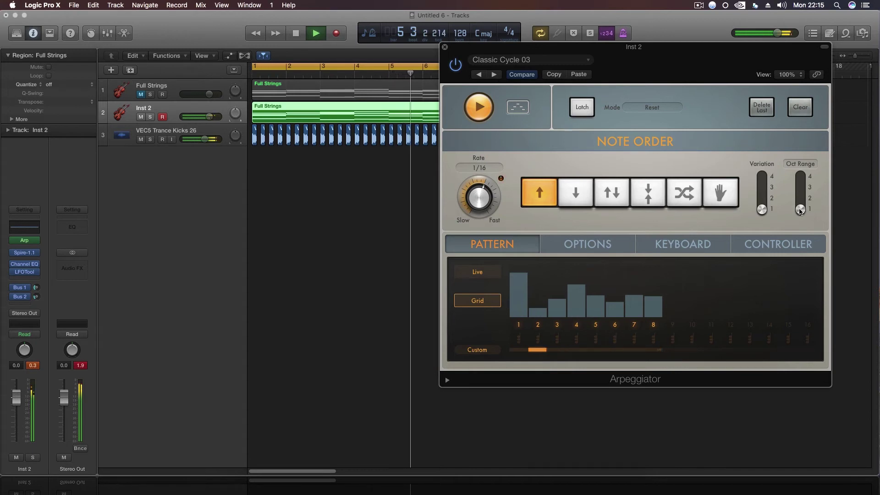
click(494, 74)
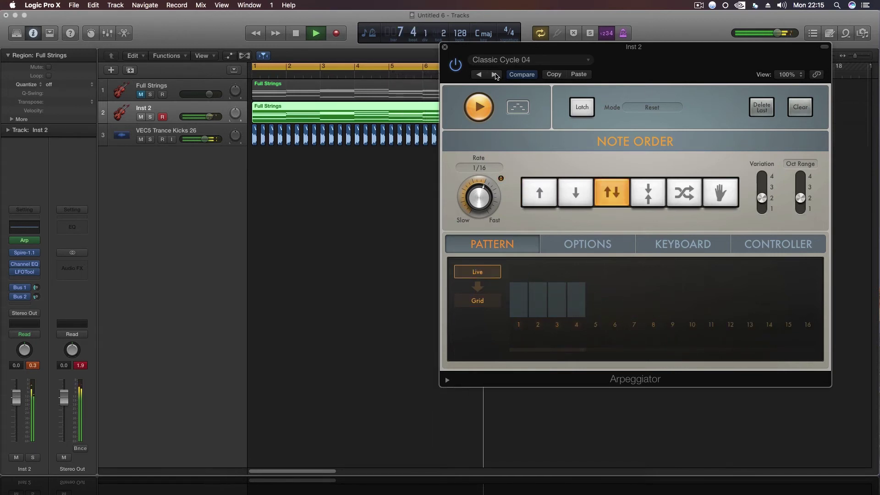
click(494, 75)
Step: Rerun Chord Cycle 01 through Classic Cycle 05 at Octave Range 2, then close and stop playback
click(500, 58)
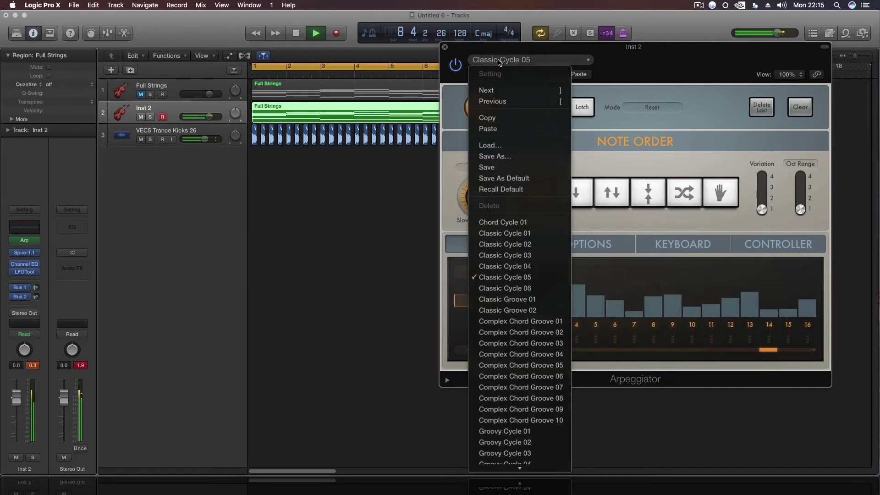
click(495, 222)
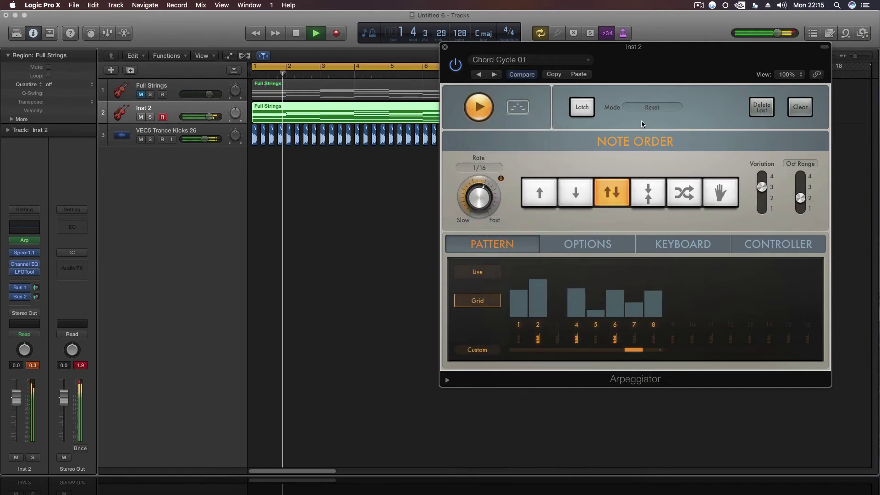
click(494, 75)
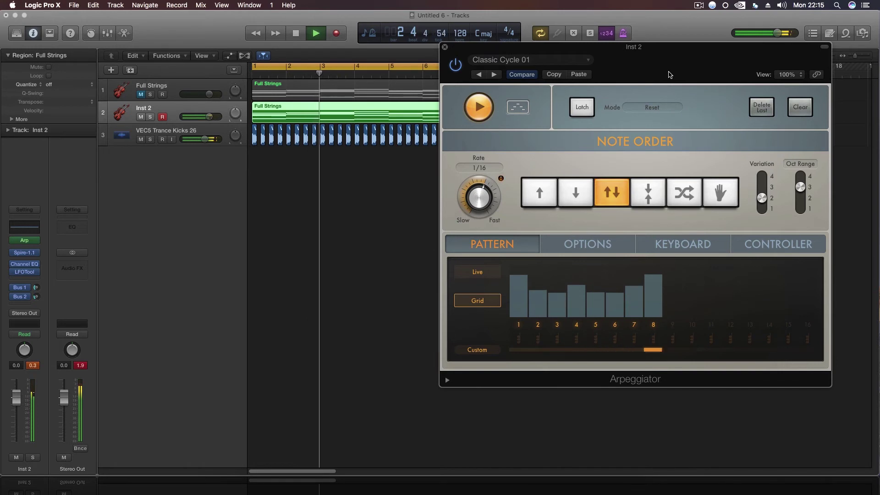
drag(801, 187, 803, 197)
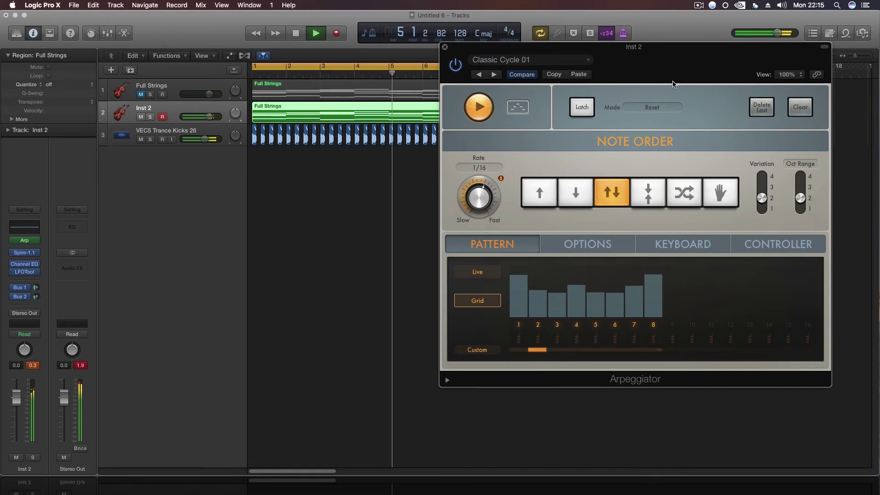
click(494, 75)
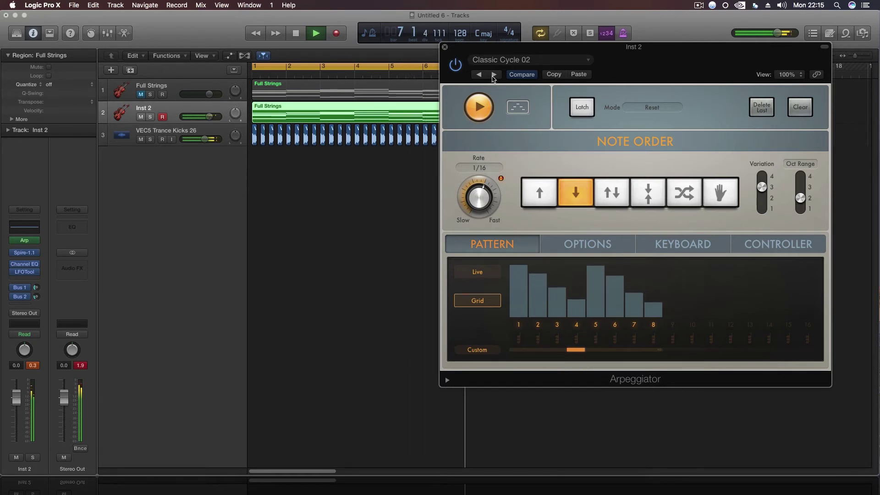
click(494, 74)
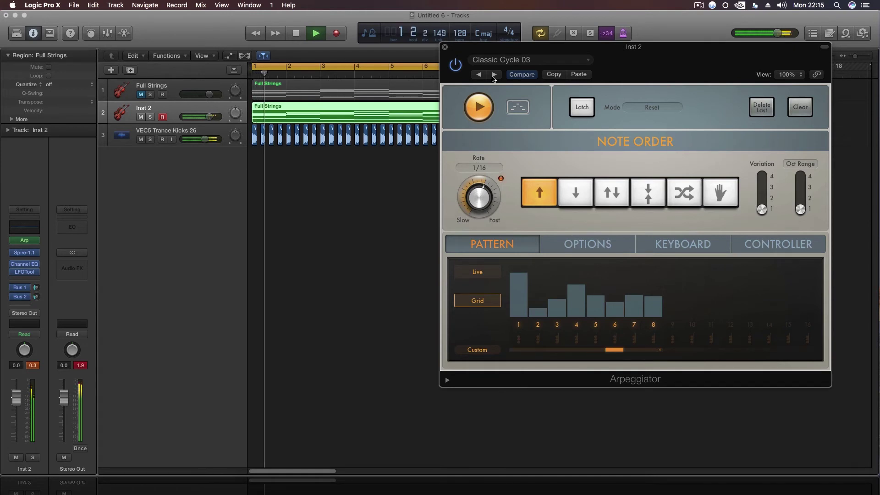
click(493, 74)
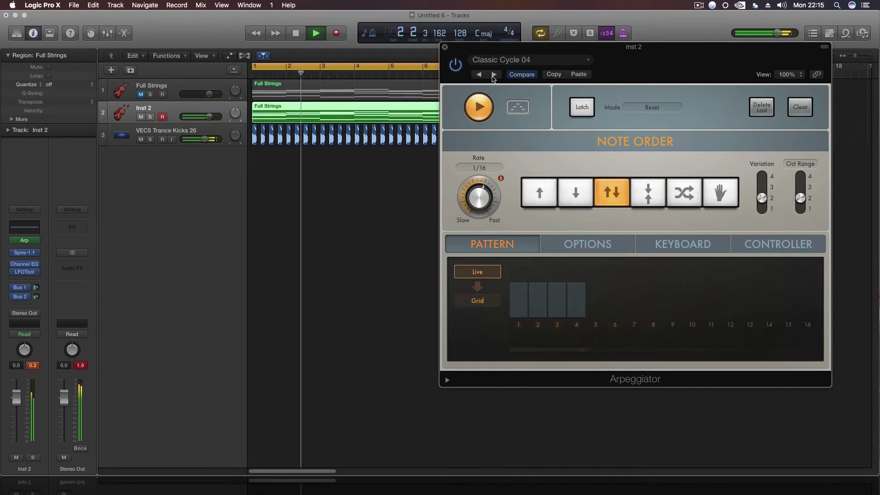
click(494, 75)
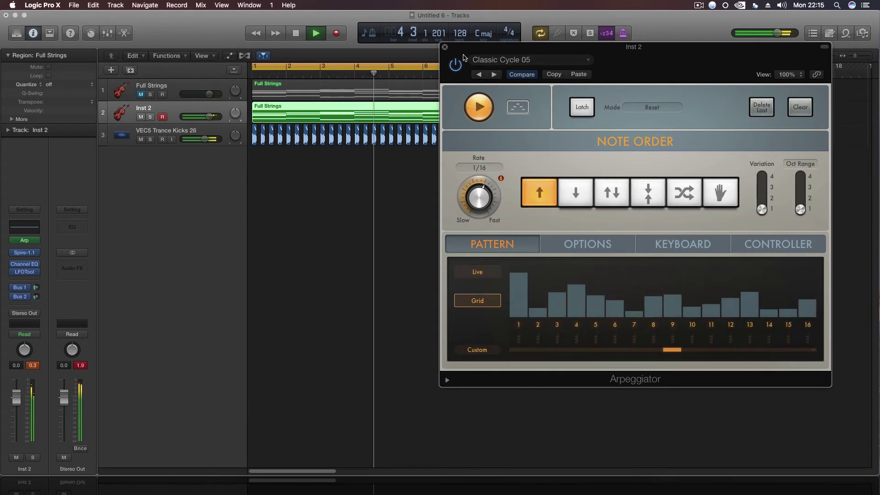
click(444, 46)
key(space)
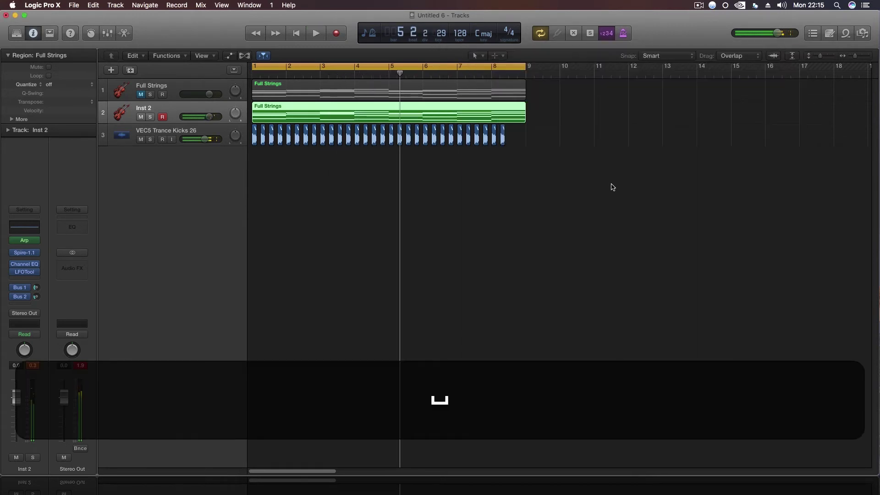
Step: Select the Full Strings region on Inst 2 and bring up its Spire synth window
click(612, 187)
click(272, 116)
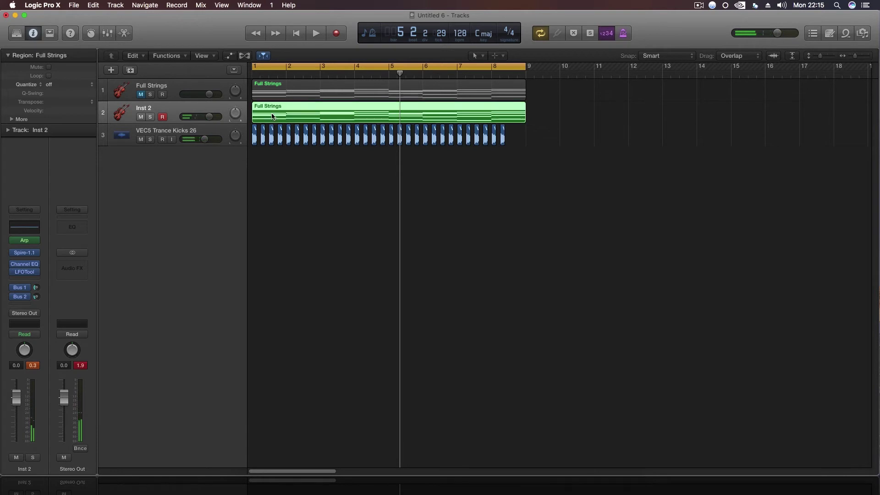
click(27, 252)
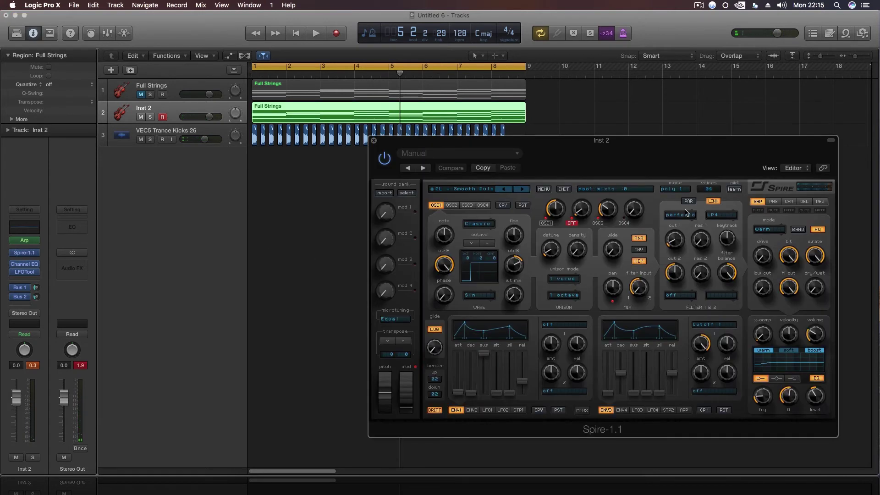
drag(604, 180, 476, 180)
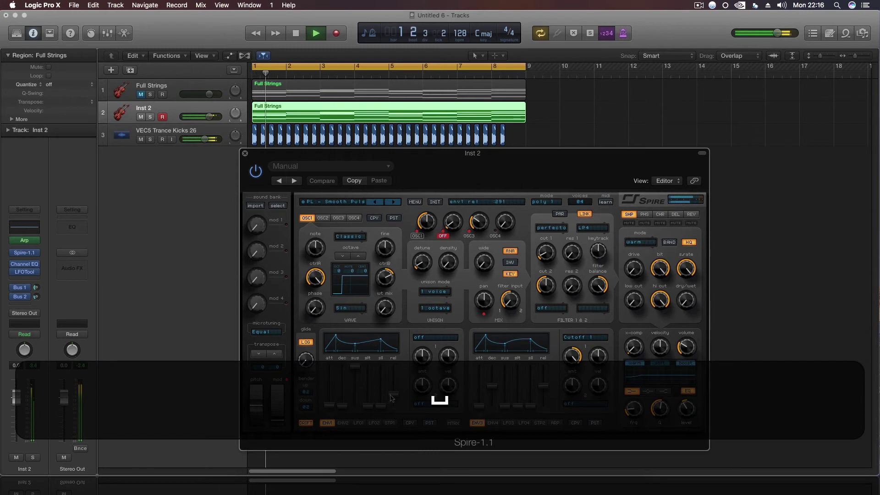
Step: Raise Spire's envelope 1 release to 502, filter 1 cutoff, and reverb wet to 527, then stop playback
drag(392, 398, 395, 389)
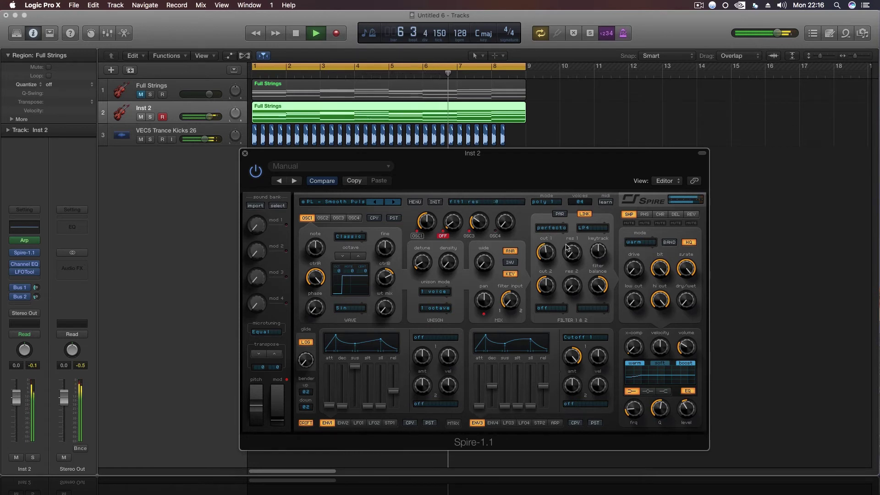
drag(556, 247, 556, 225)
click(686, 214)
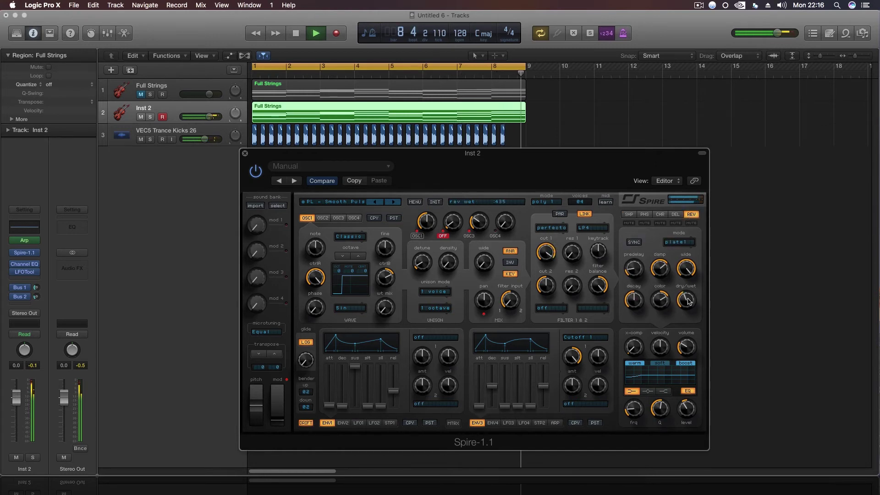
drag(689, 302, 685, 273)
click(677, 215)
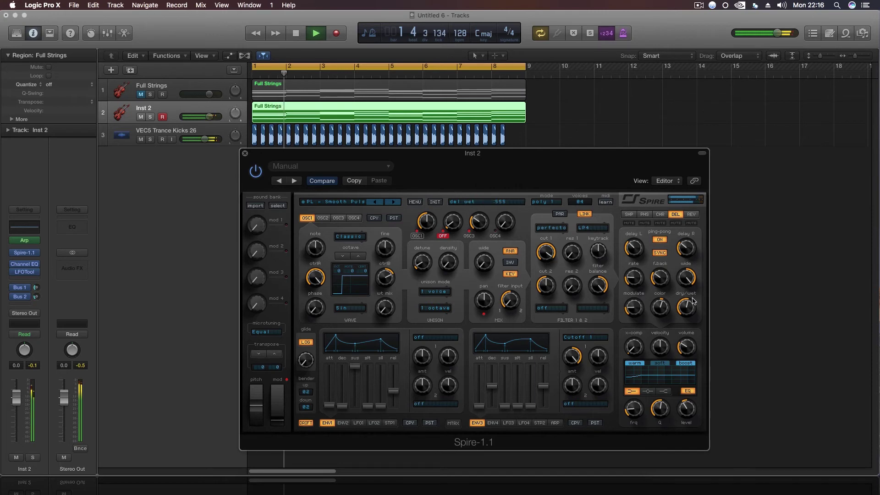
click(691, 215)
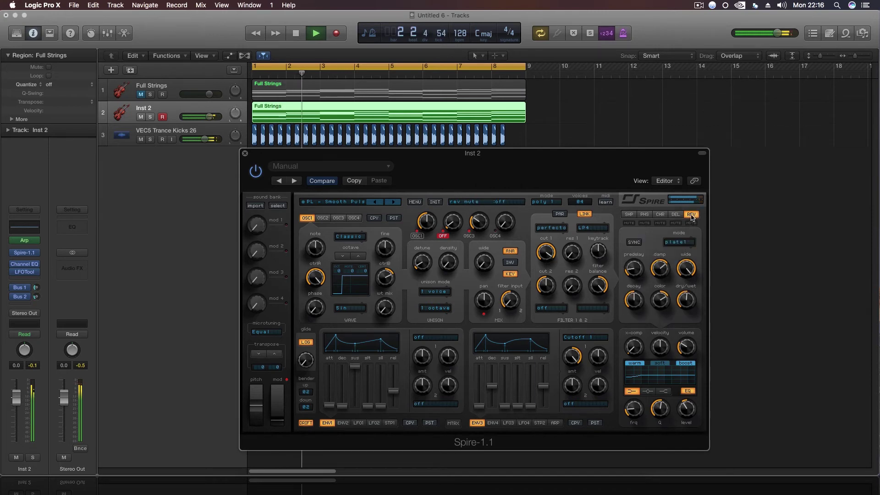
click(246, 154)
key(space)
Step: In the Piano Roll, lower bar 8's top-right note three semitones, auditioning the result
key(p)
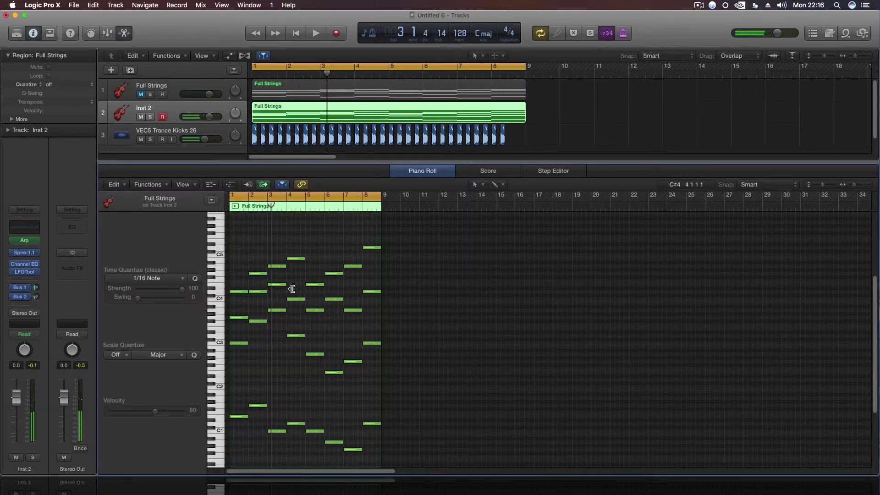
drag(371, 252, 371, 258)
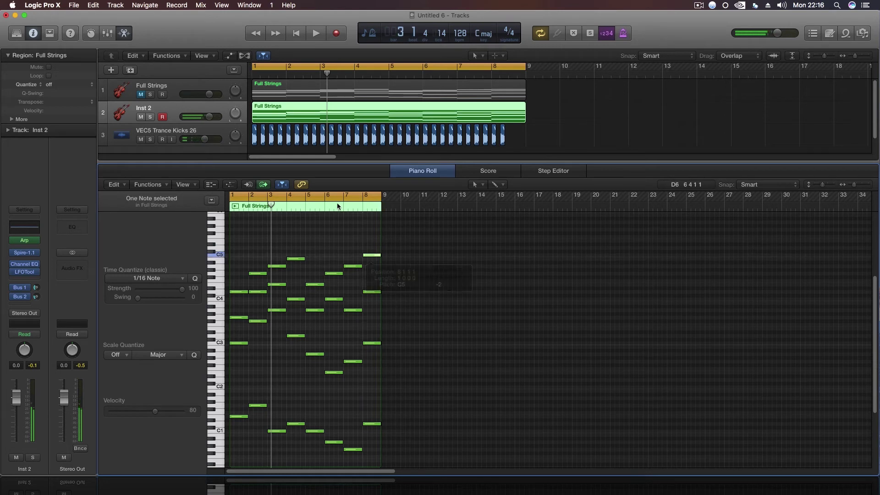
click(338, 202)
key(space)
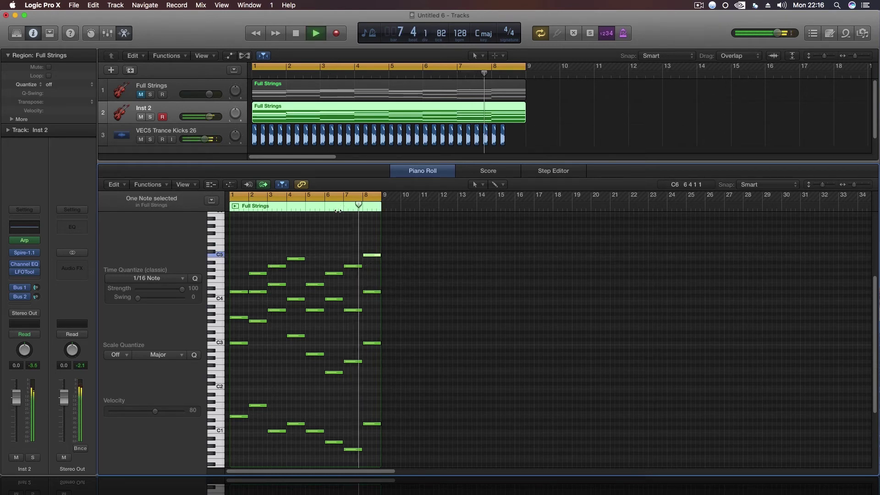
key(space)
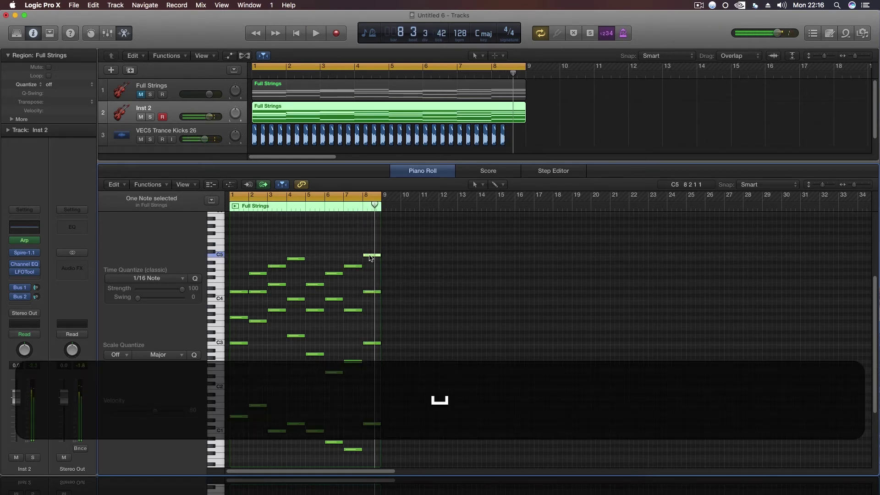
key(alt+Down)
key(space)
key(space)
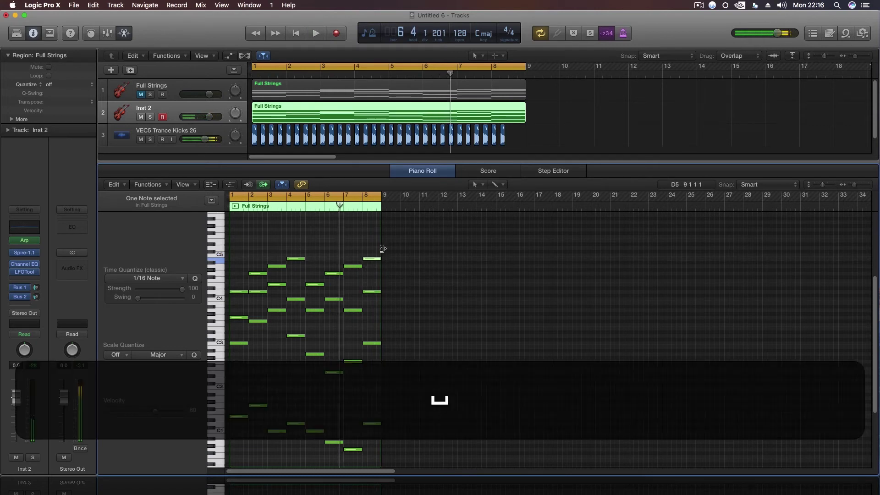
mouse_move(381, 250)
mouse_down()
mouse_move(481, 251)
mouse_move(381, 249)
mouse_up()
key(space)
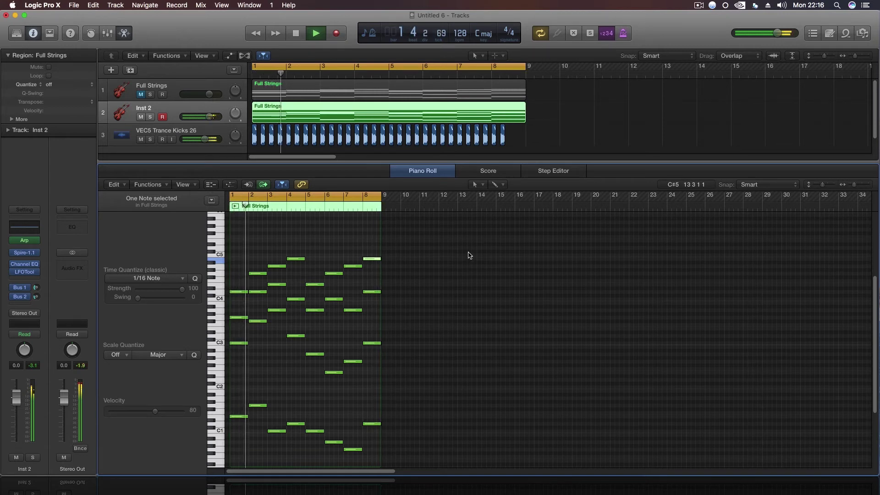
key(space)
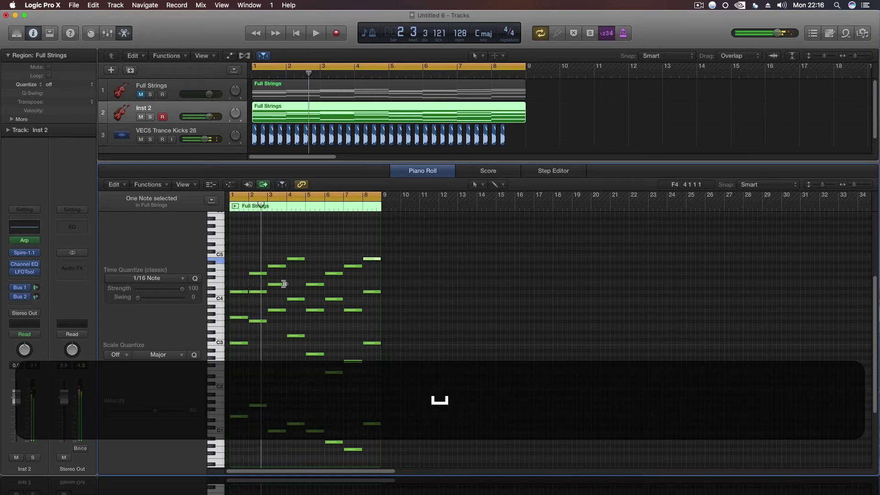
Step: Drop the top-right note about four more semitones and lower the bar 8 D4 to A3
click(372, 259)
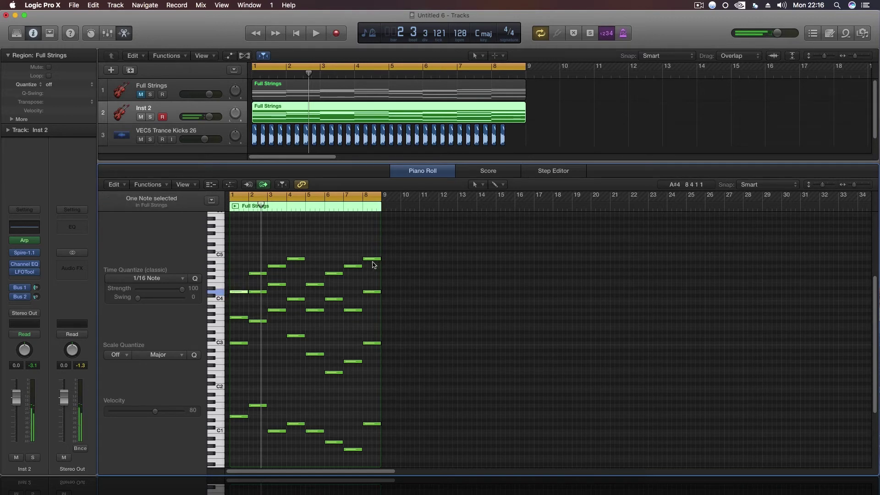
drag(371, 259, 375, 311)
double_click(301, 197)
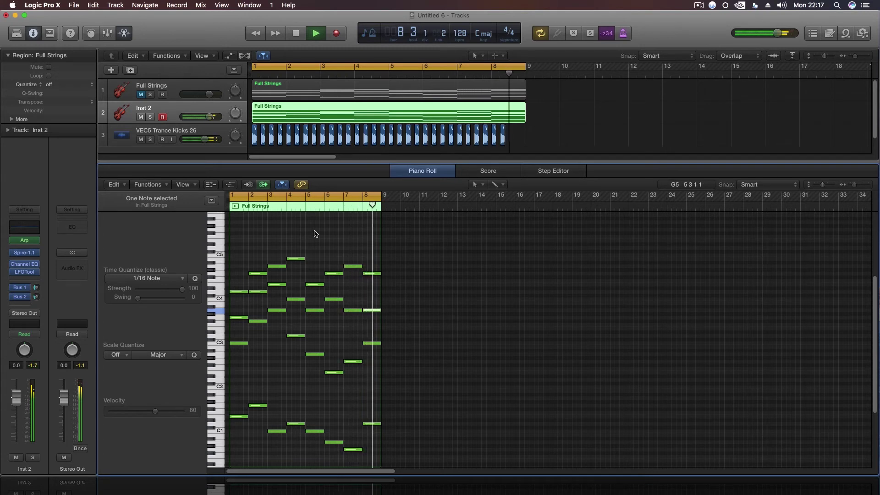
key(e)
key(space)
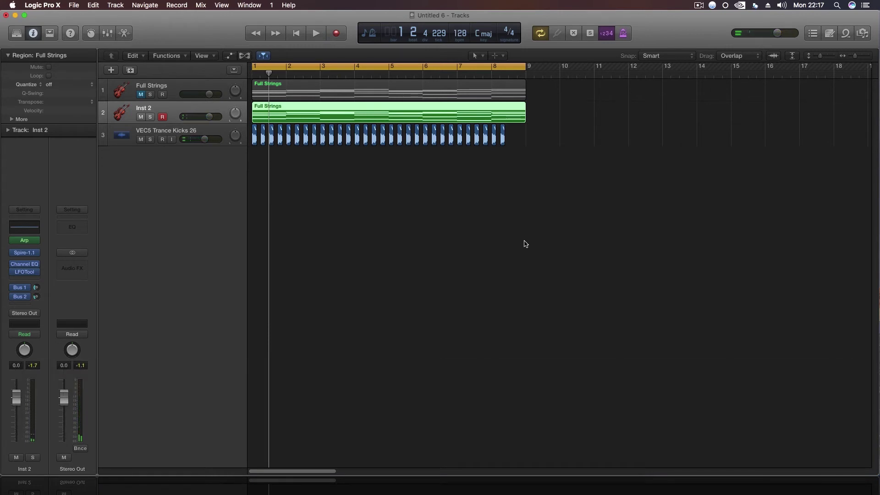
Step: Show the Full Strings notes again, selecting and then deselecting the four bar 1 notes
key(e)
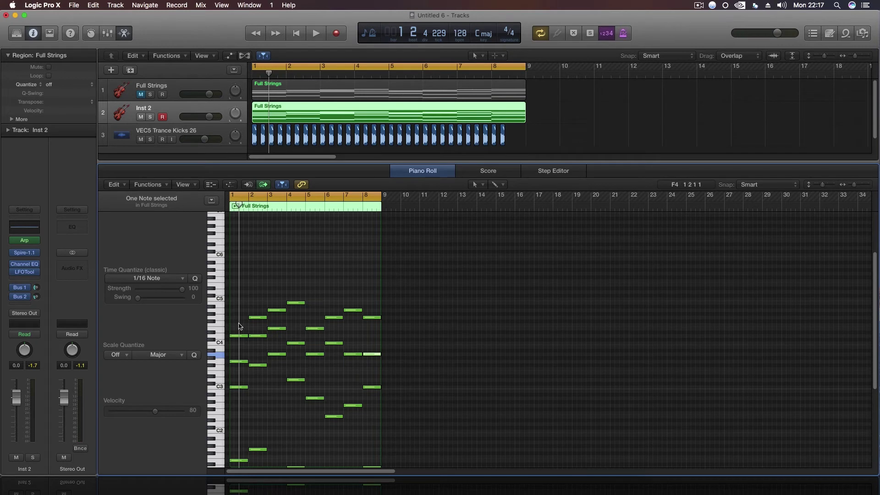
scroll(239, 326, down, 5)
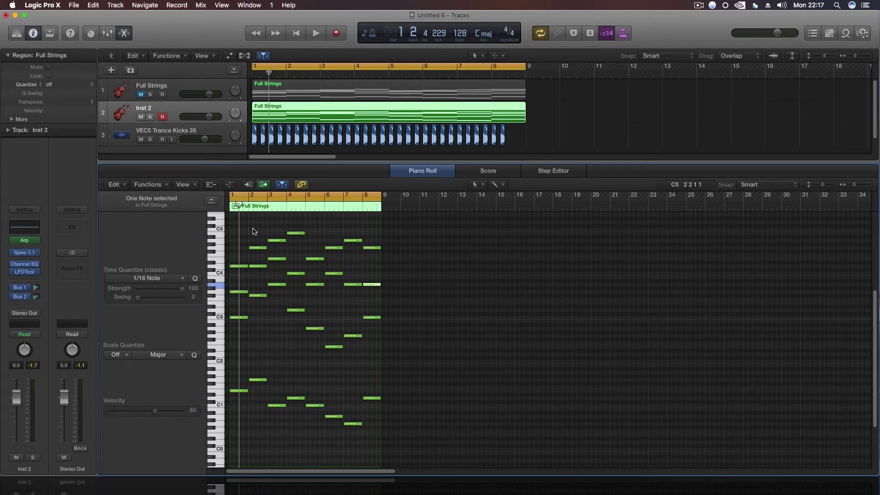
drag(241, 260, 241, 397)
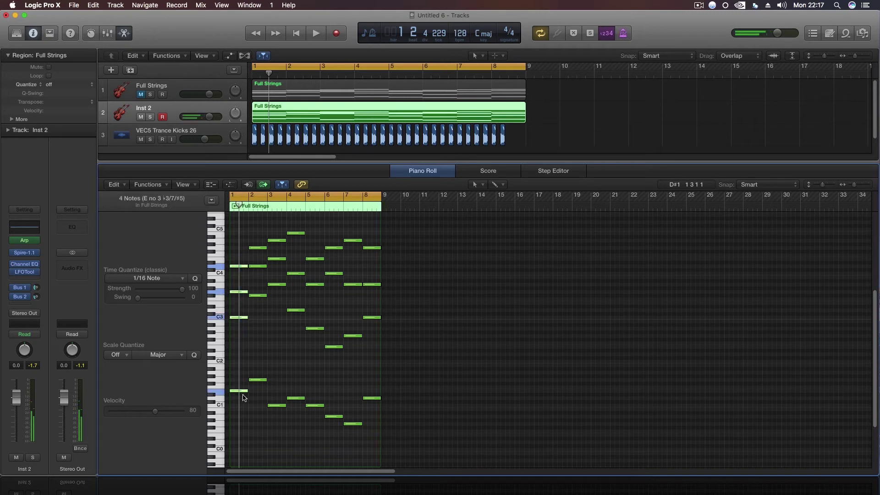
click(365, 412)
scroll(371, 275, up, 1)
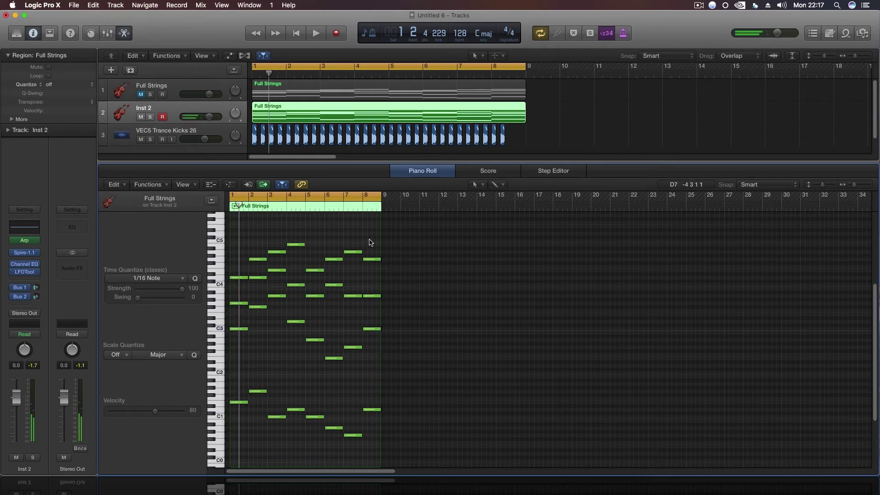
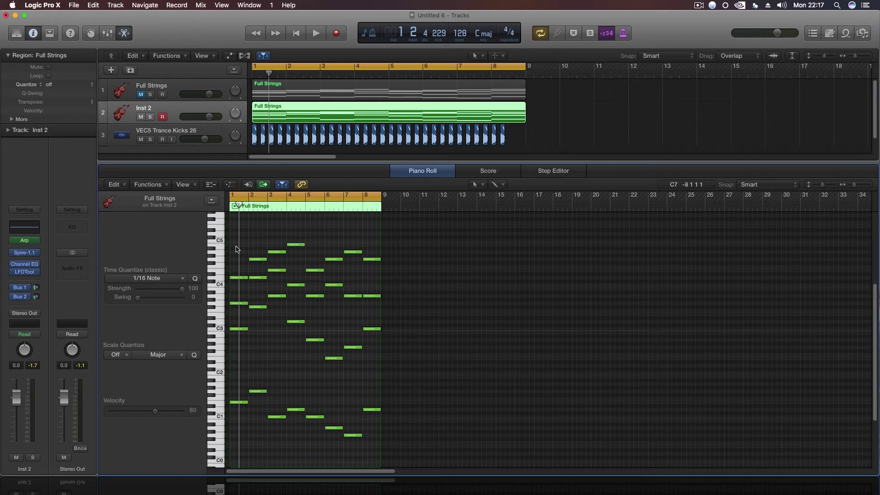
Step: Hide the piano roll, select Full Strings and browse its audio FX slot to Xfer Records' LFOTool
key(e)
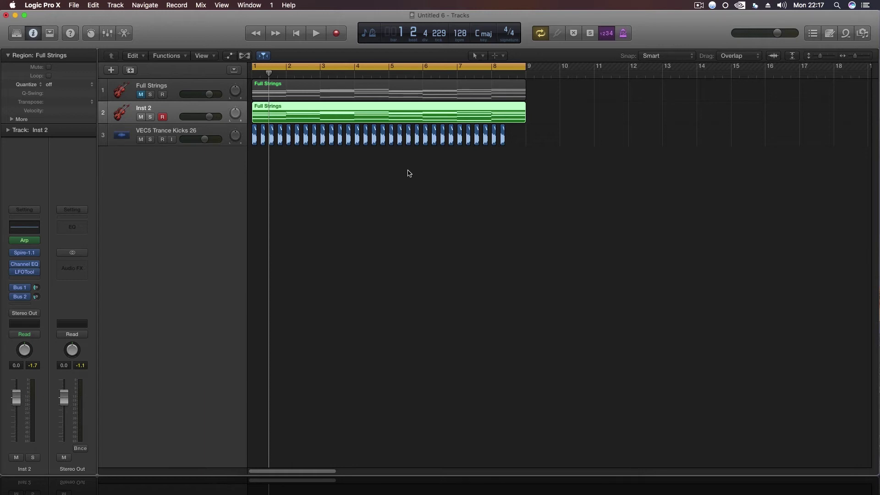
click(176, 90)
click(35, 280)
mouse_move(55, 395)
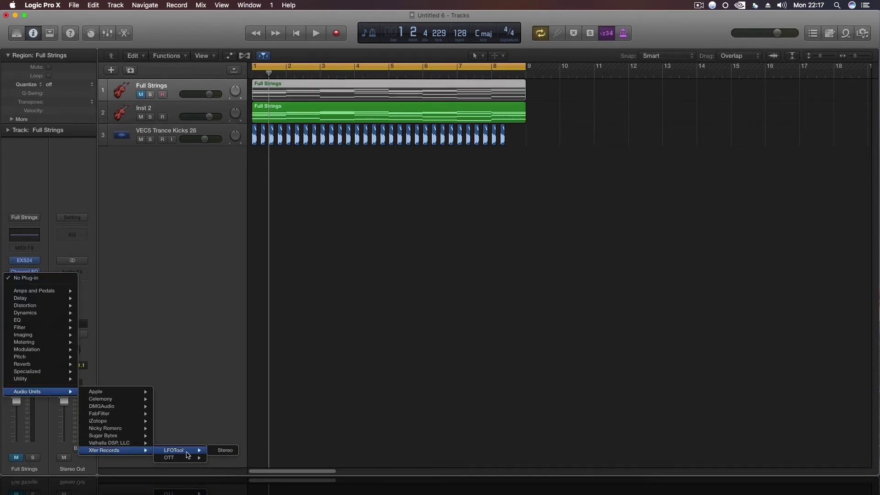
Step: Insert stereo LFOTool on Full Strings with the Sidechain-2 preset, then close its window
click(224, 450)
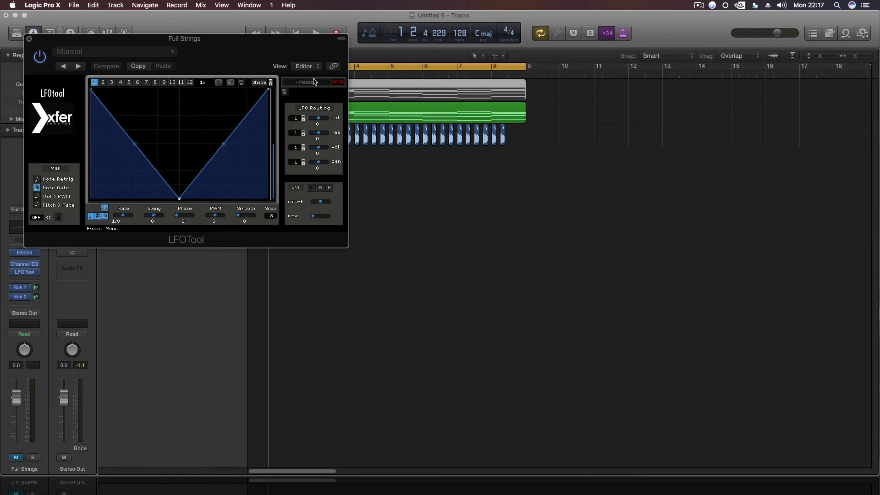
click(314, 82)
mouse_move(332, 173)
click(385, 181)
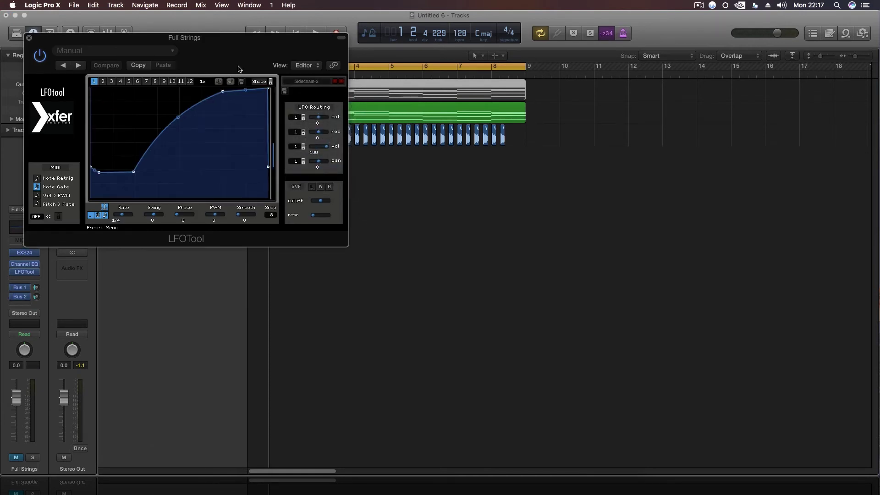
drag(26, 57, 264, 173)
click(267, 155)
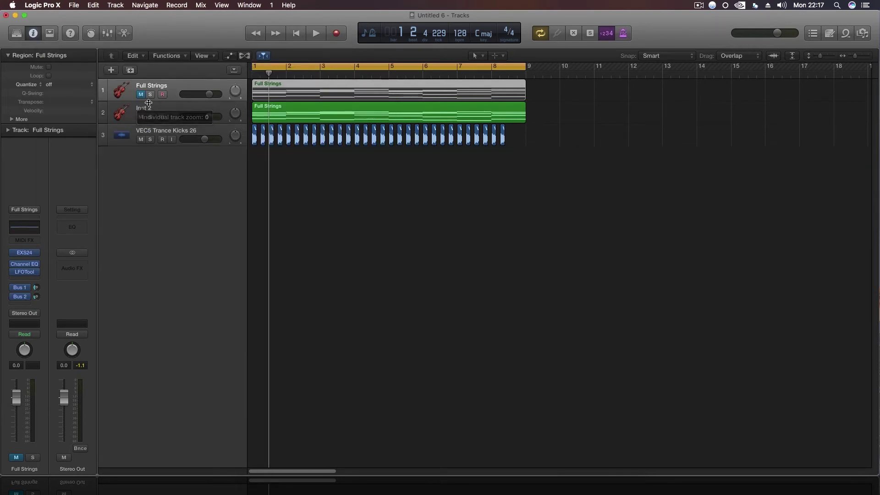
Step: Unmute Full Strings, start playback and raise its volume to +6.0 dB
click(141, 95)
key(space)
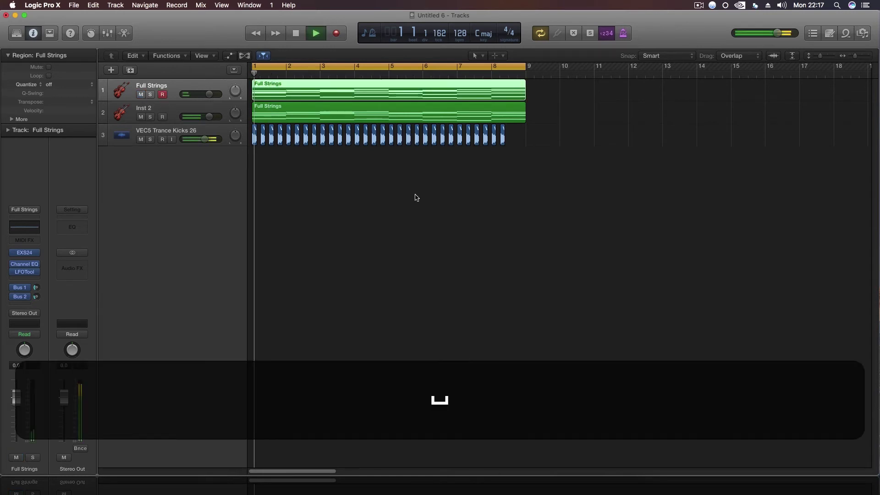
drag(211, 96, 222, 100)
click(150, 95)
click(150, 95)
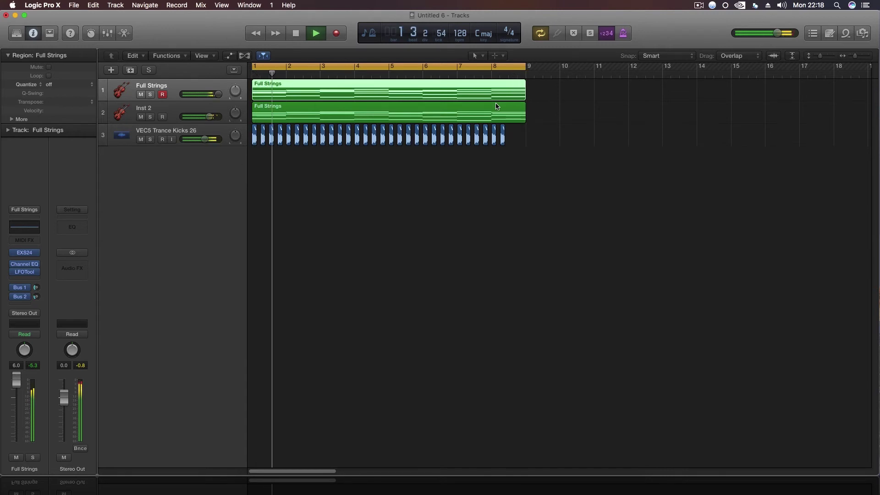
Step: Stop playback, duplicate Inst 2 as new track Inst 3 and copy the Full Strings region onto it
key(space)
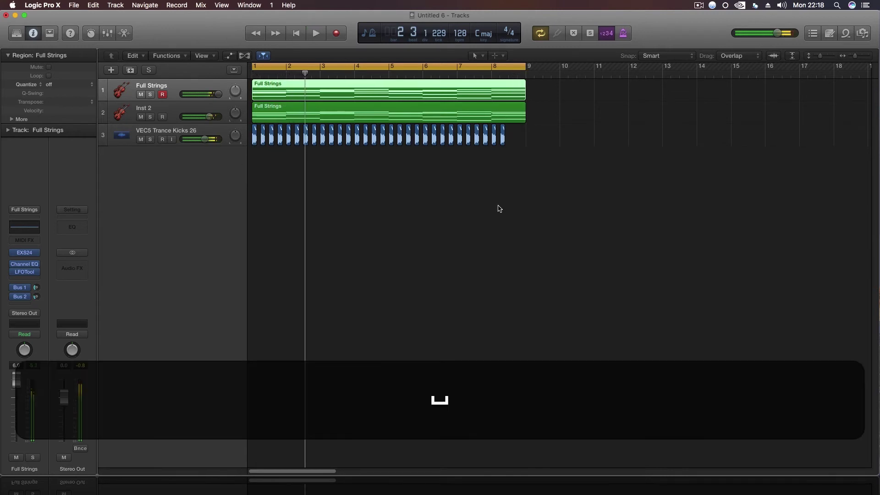
click(177, 105)
key(cmd+d)
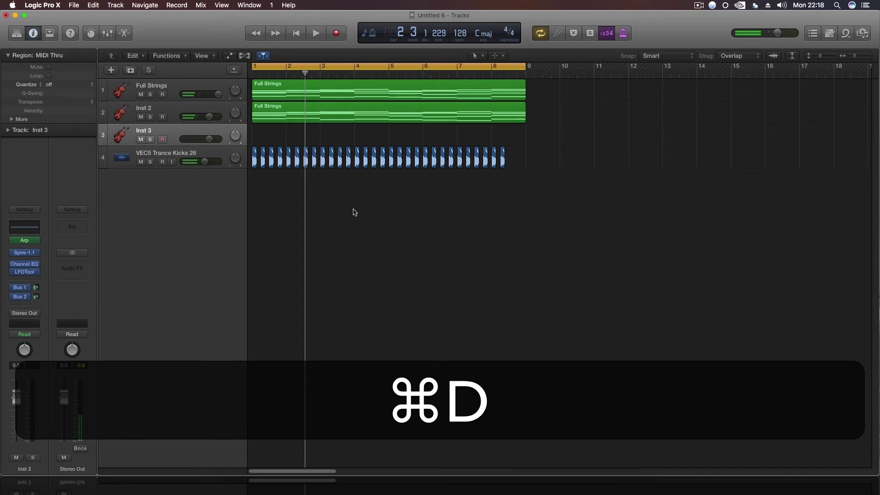
key(alt)
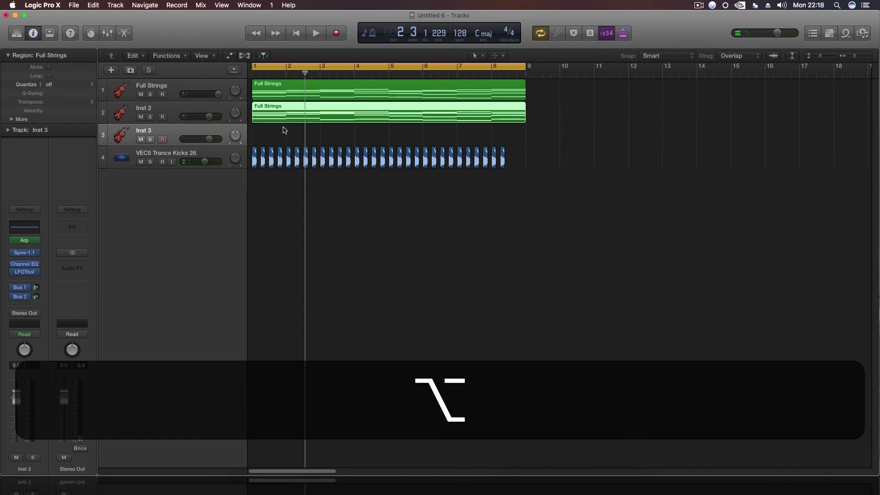
drag(285, 122, 292, 135)
Step: Delete the copied region's upper notes and transpose the remaining eight notes up one octave
double_click(292, 135)
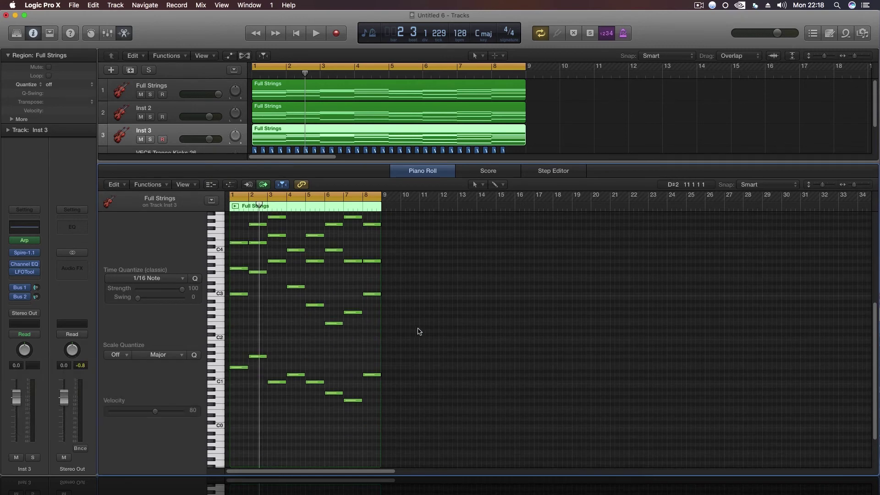
key(Delete)
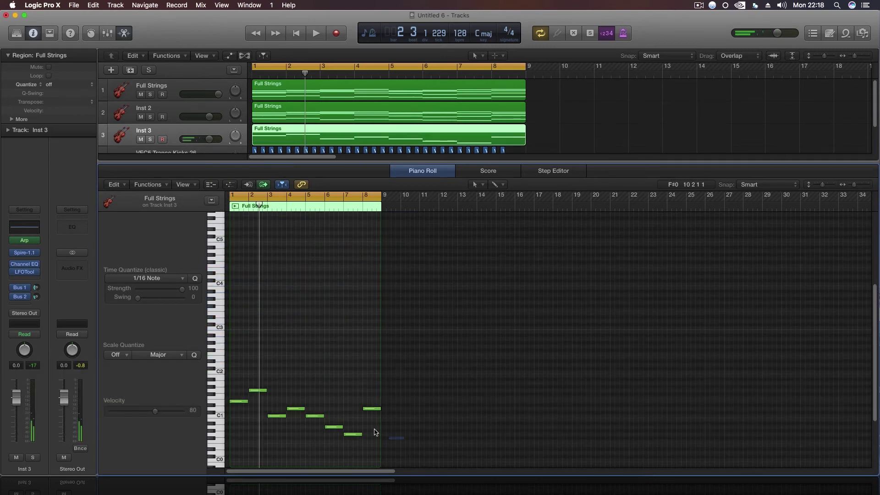
key(super+a)
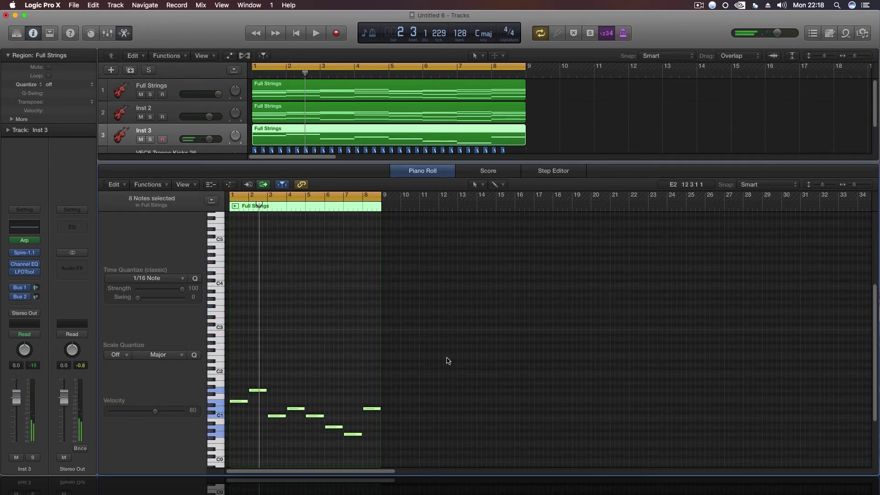
key(alt+shift+super+Up)
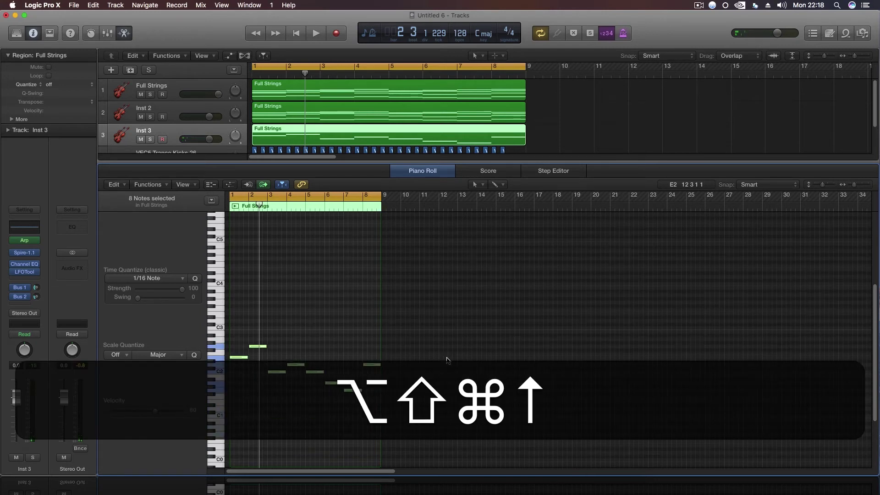
key(alt+shift+Up)
key(alt+shift+Down)
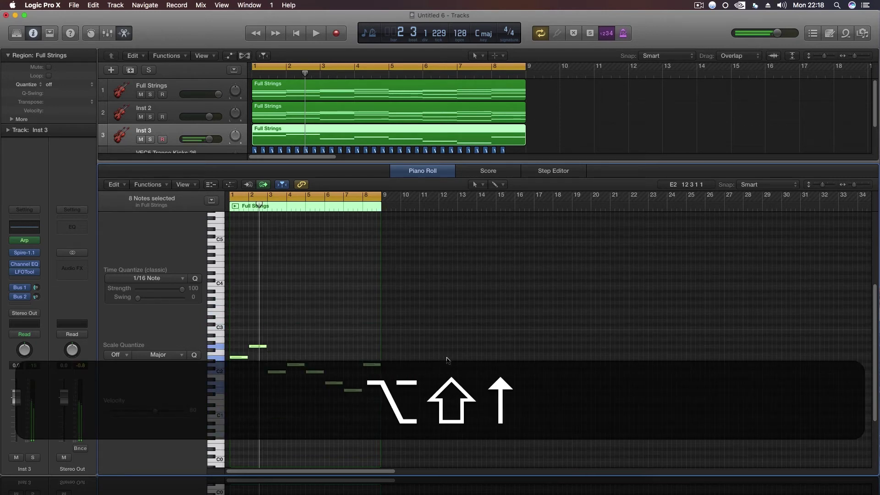
key(alt+shift+9)
key(9)
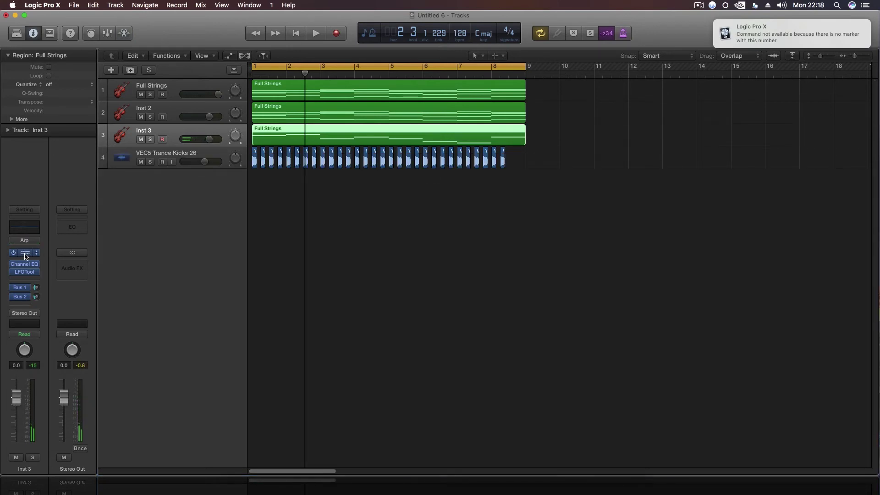
Step: Open Spire on Inst 3 and load the BA - ACID preset, stepping on to BA - Bass Organ
click(43, 256)
drag(317, 55, 428, 126)
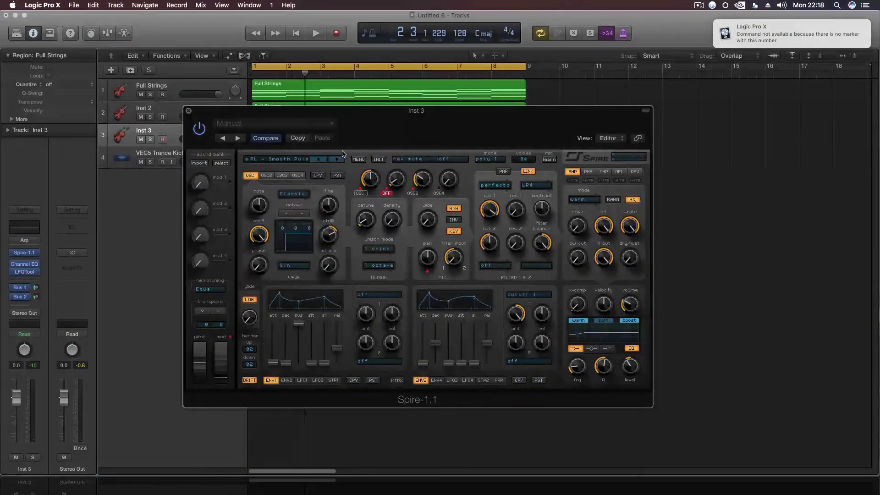
click(300, 161)
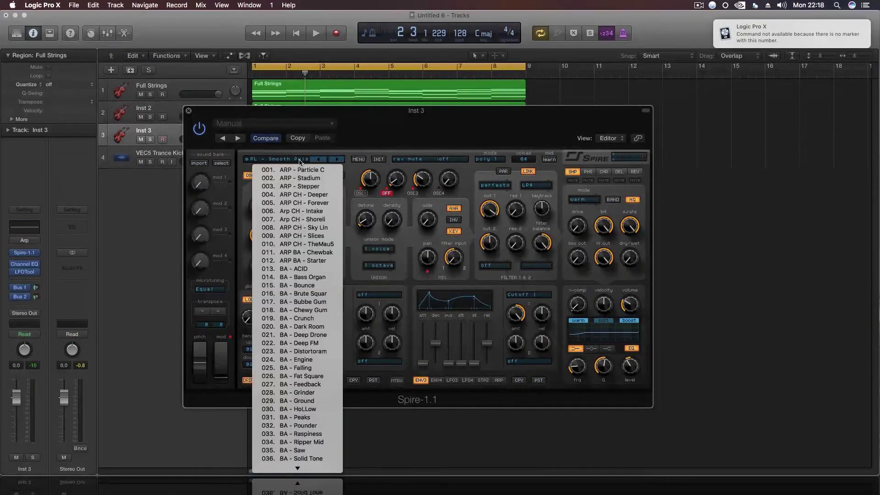
click(302, 269)
drag(196, 114, 224, 193)
click(367, 238)
Step: Solo Inst 3 and audition presets during playback, settling on BA - Deep Drone
key(s)
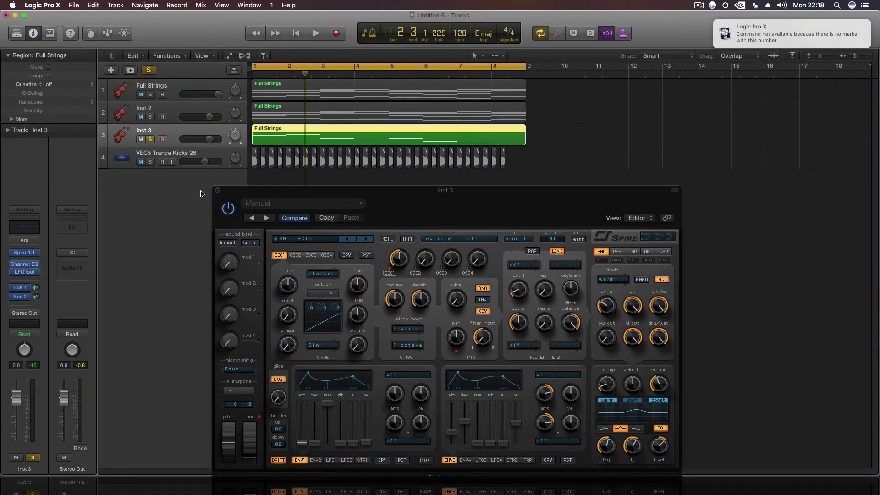
key(space)
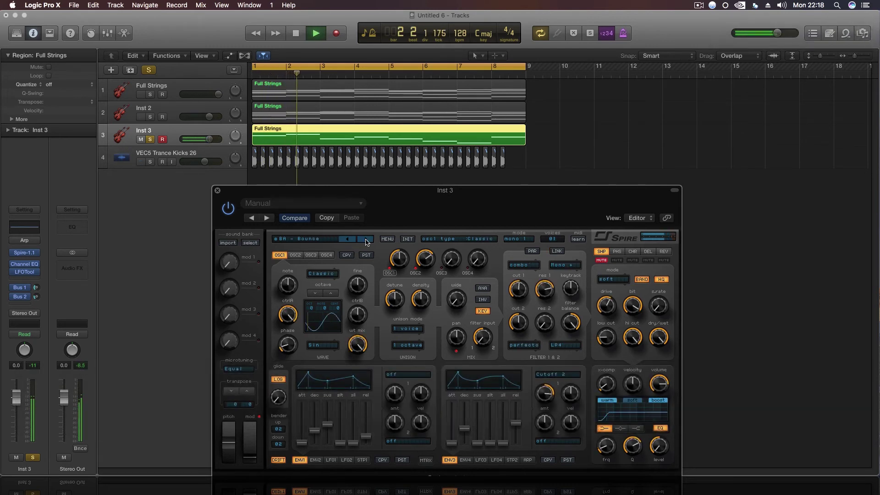
click(366, 239)
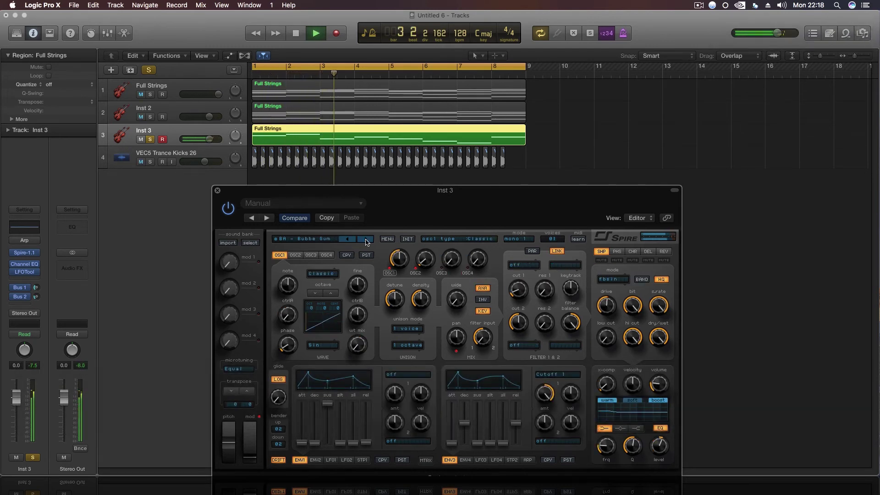
click(367, 242)
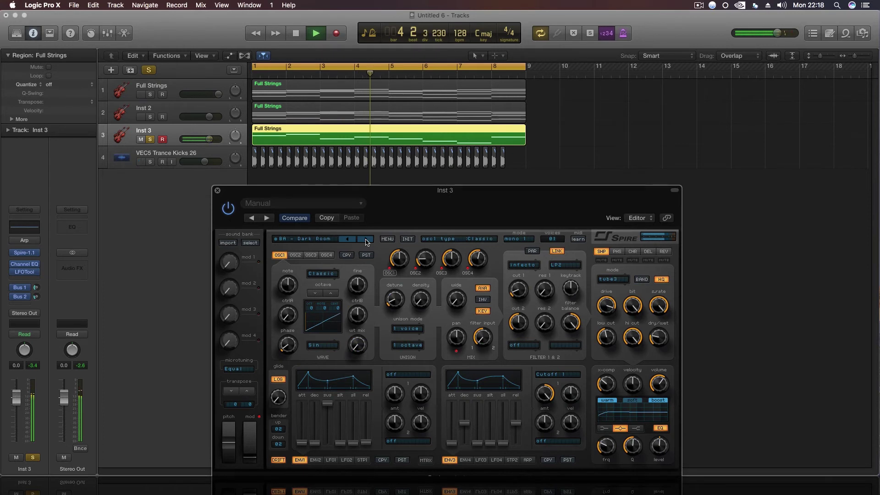
click(367, 241)
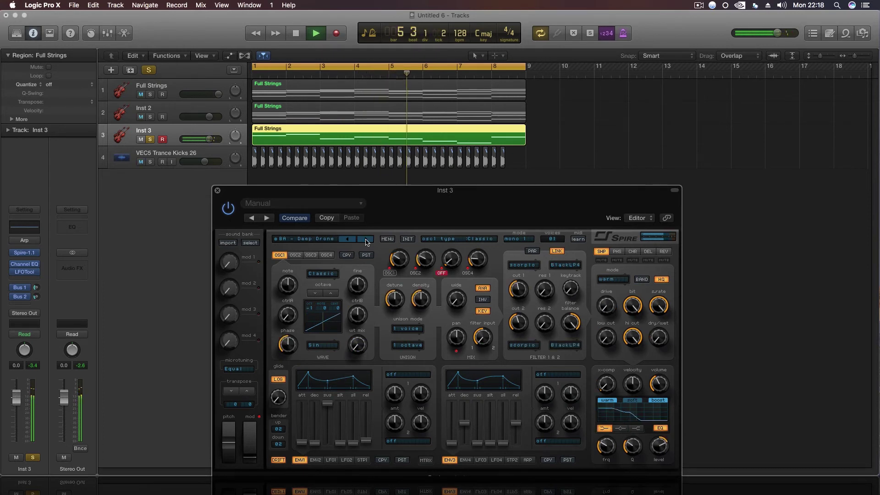
click(218, 191)
key(space)
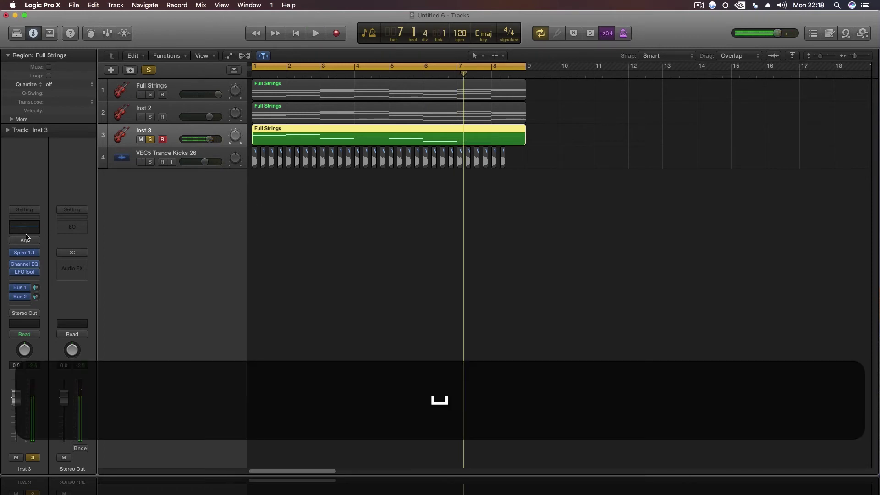
Step: Load the Groovy Cycle 01 pattern in Inst 3's Arpeggiator and start playback
click(28, 241)
drag(270, 56, 572, 70)
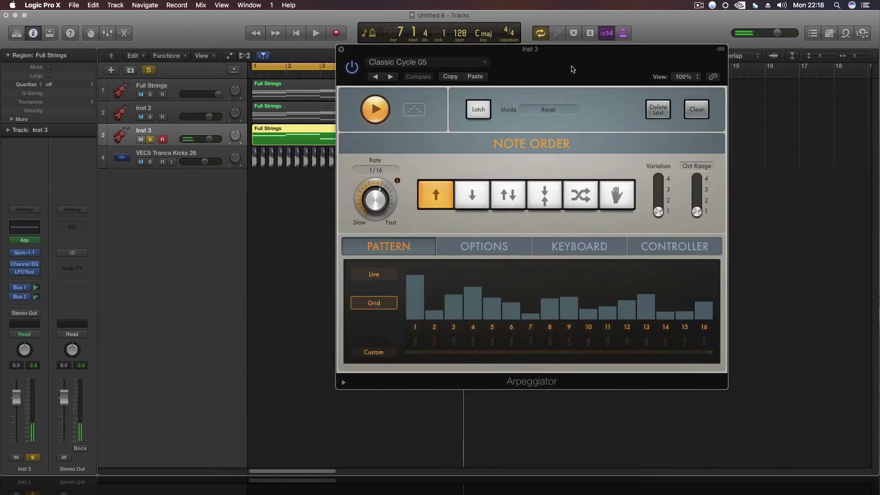
click(461, 68)
scroll(422, 357, down, 5)
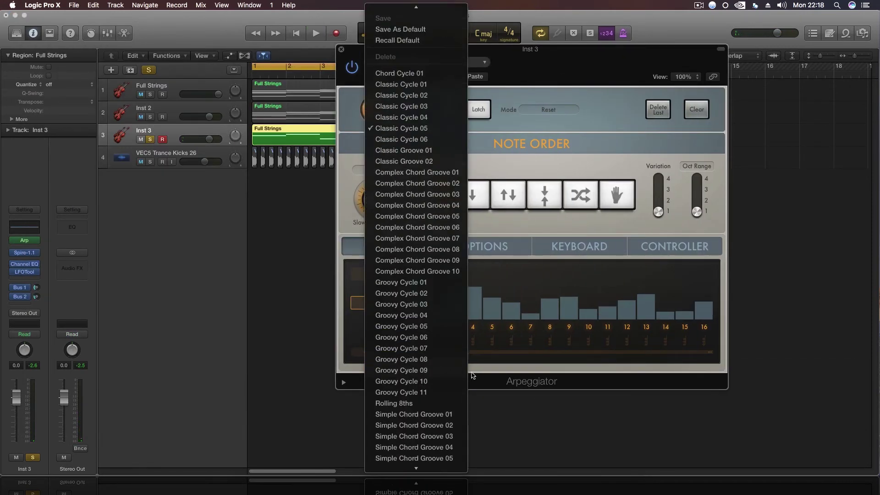
click(423, 282)
click(473, 194)
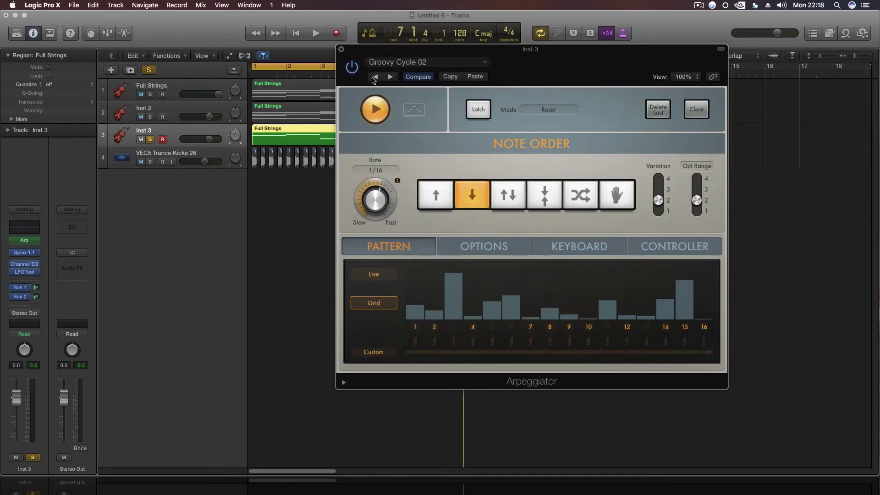
drag(545, 62, 551, 91)
key(space)
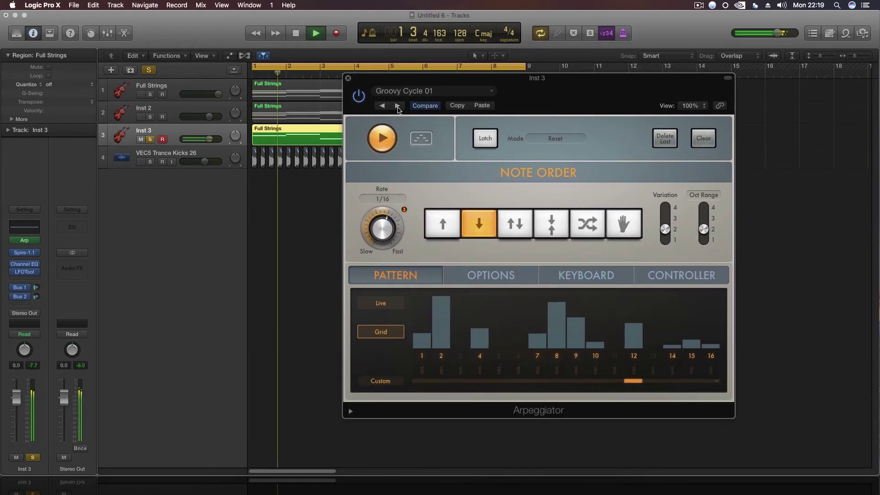
Step: Audition Arpeggiator presets past Groovy Cycle 03 and raise the Inst 3 volume slightly
click(397, 106)
click(397, 106)
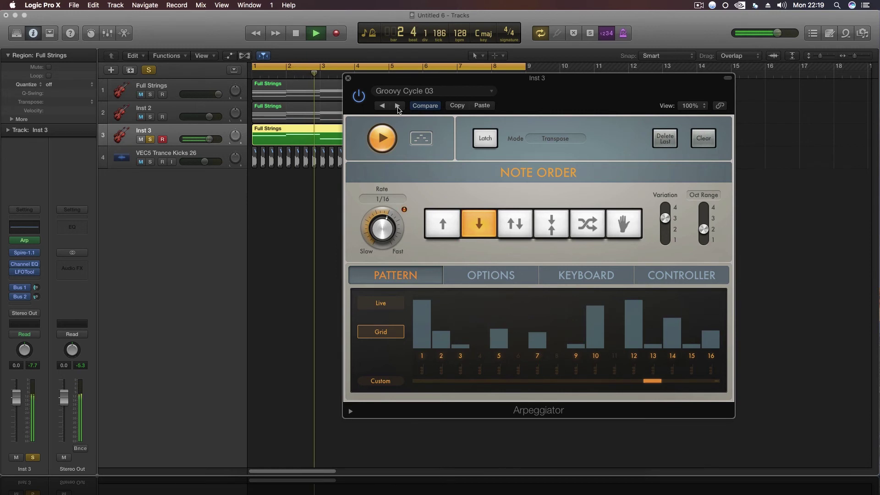
click(150, 140)
drag(210, 140, 244, 151)
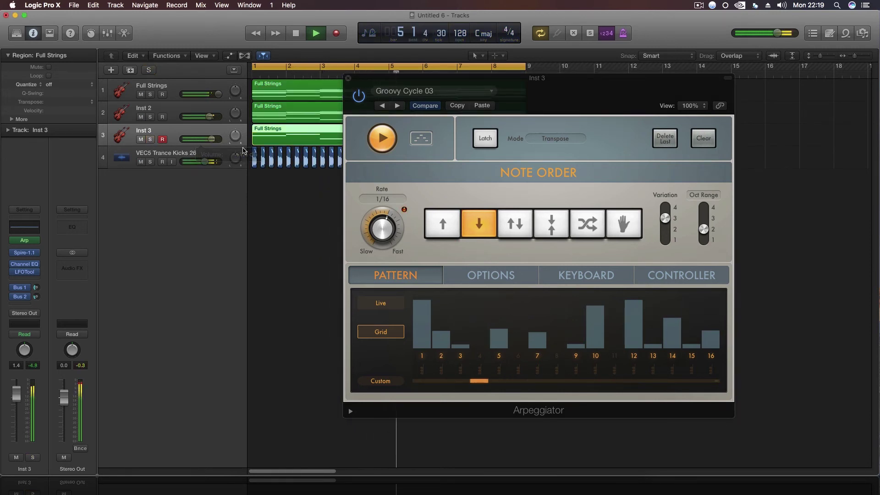
click(150, 140)
click(397, 106)
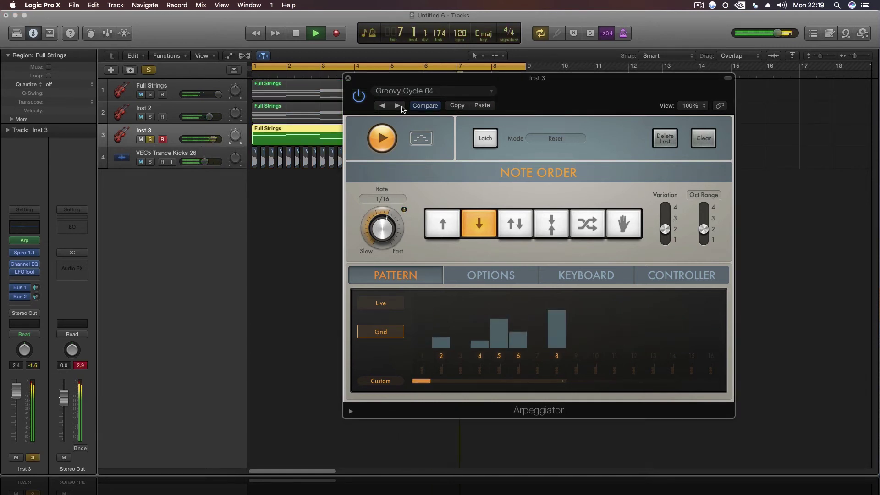
click(348, 81)
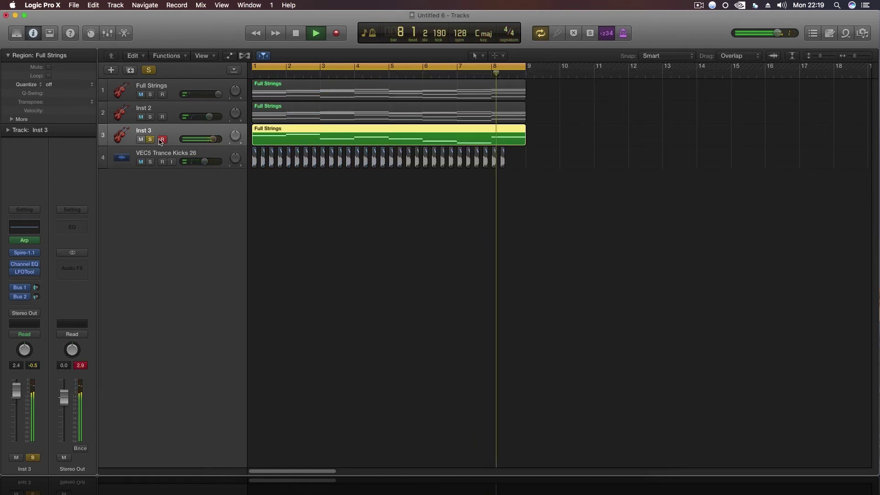
click(150, 140)
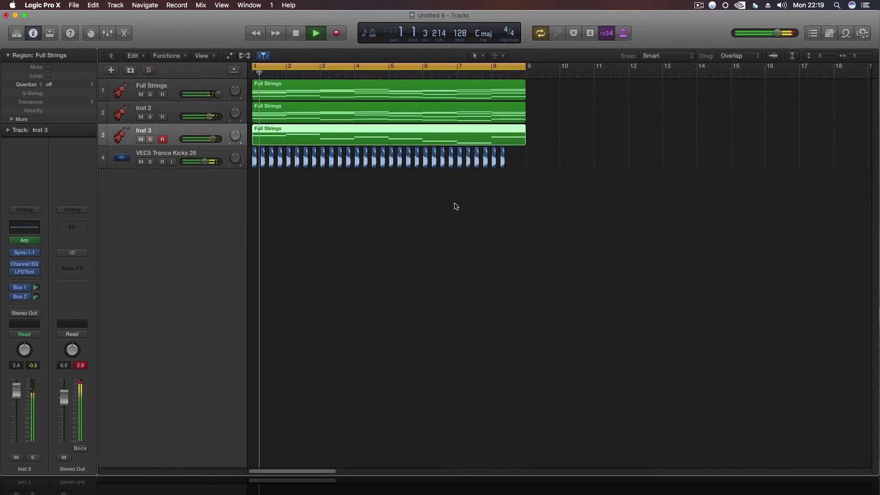
Step: Step the soloed Arpeggiator through Groovy Cycle 05 to 08, then lower Inst 3's volume slightly
key(s)
click(24, 240)
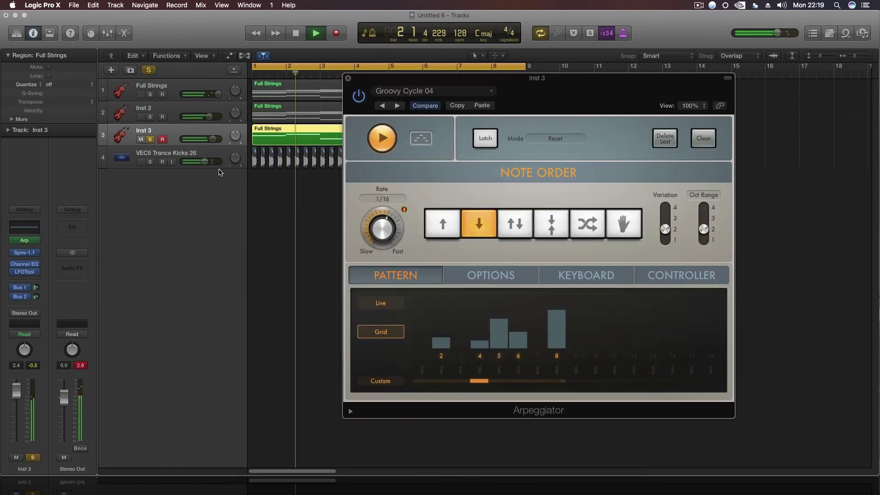
click(397, 106)
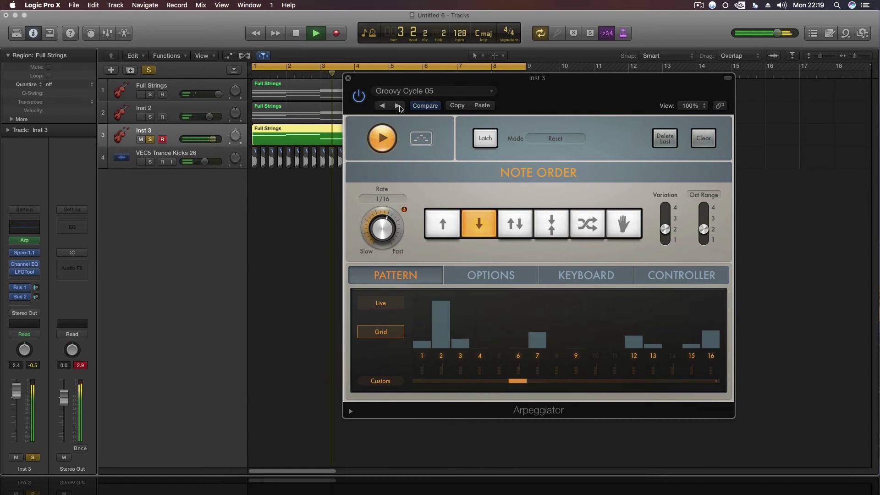
click(397, 106)
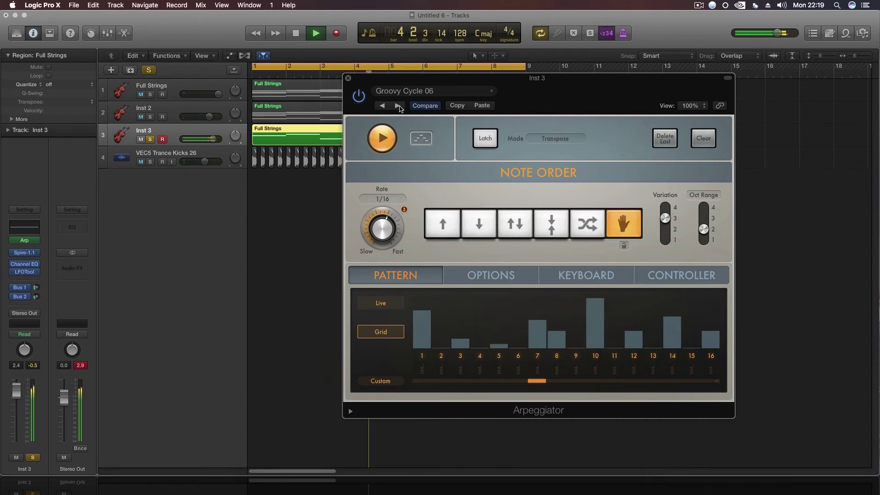
click(397, 106)
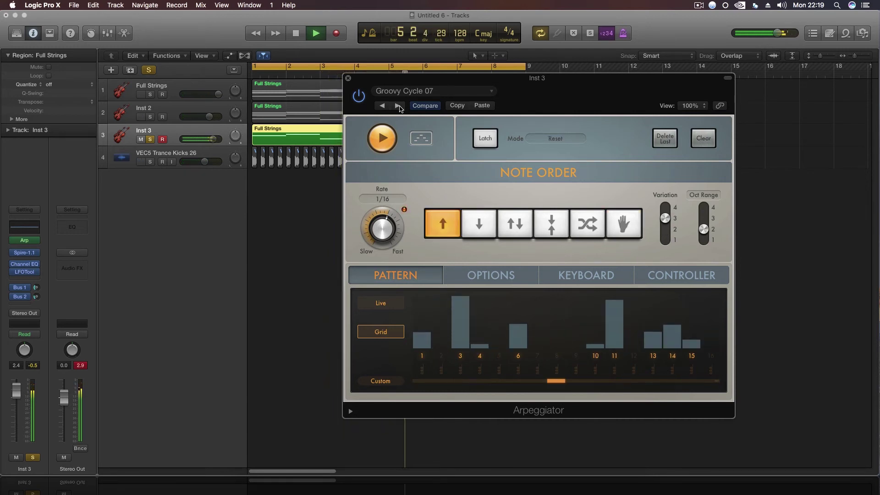
click(399, 106)
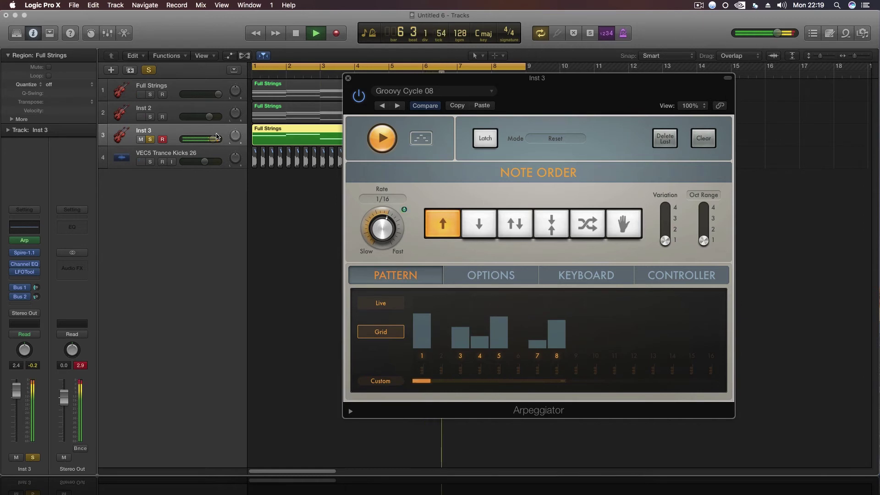
click(151, 140)
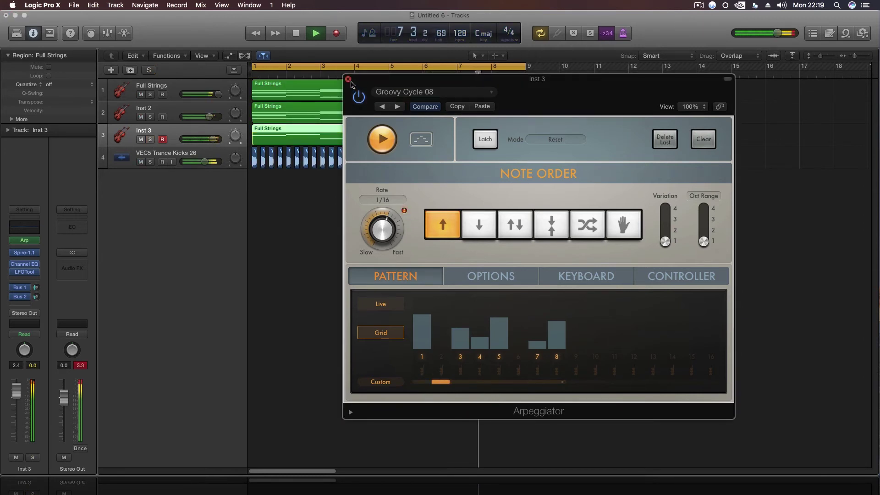
click(349, 78)
drag(213, 139, 219, 153)
key(space)
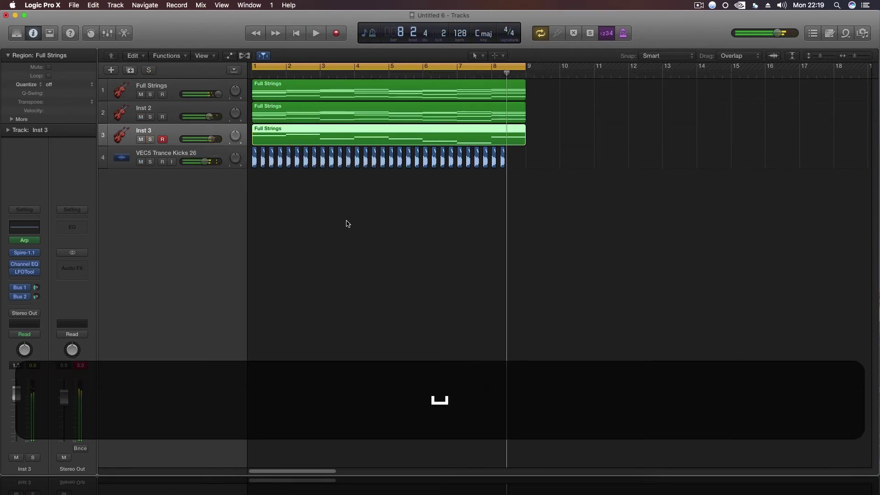
Step: Solo Inst 2, start playback and bring up its Channel EQ
click(174, 112)
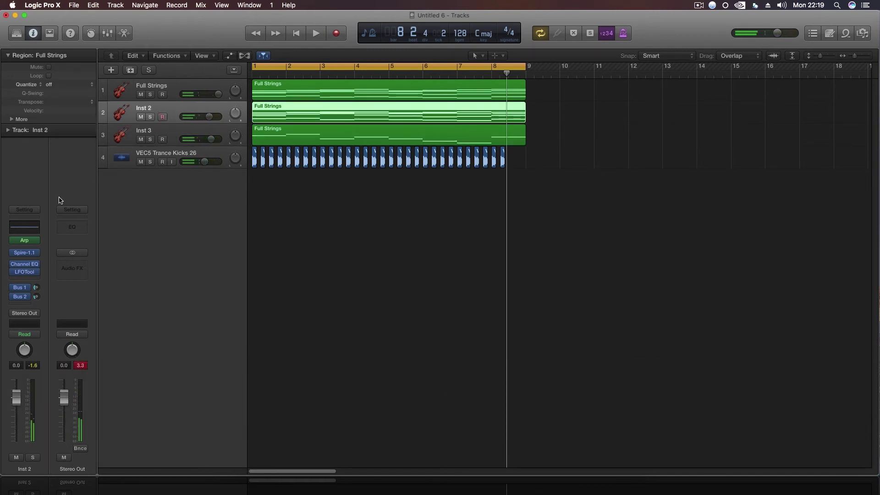
click(150, 117)
key(space)
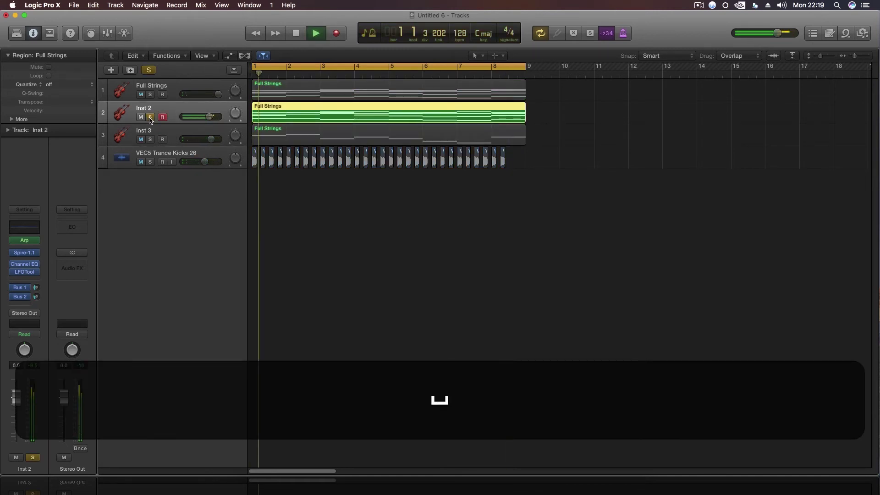
click(37, 230)
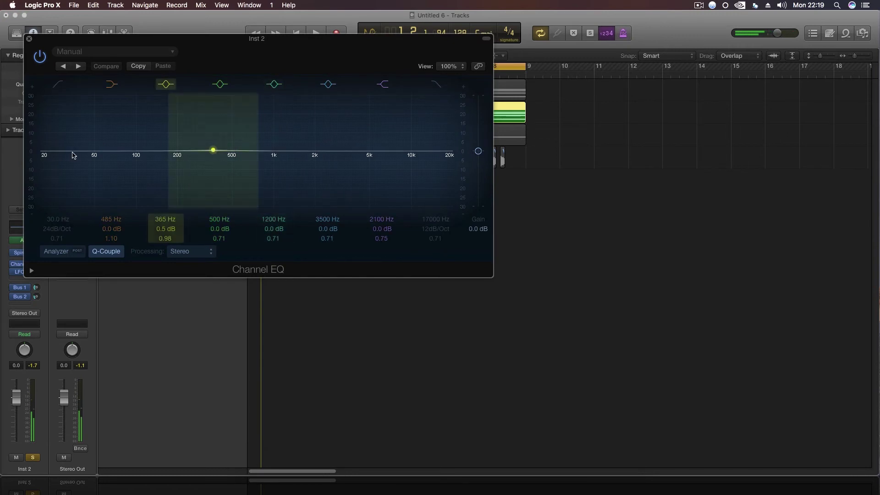
drag(212, 149, 121, 172)
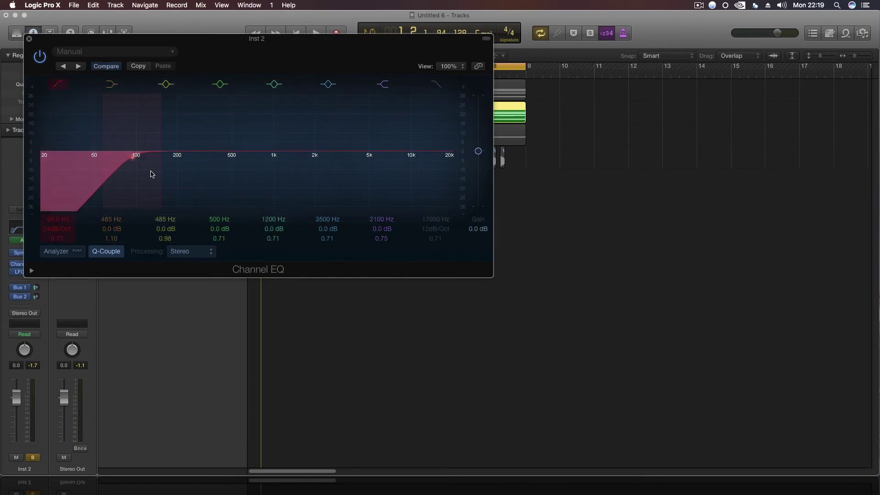
drag(304, 56, 471, 185)
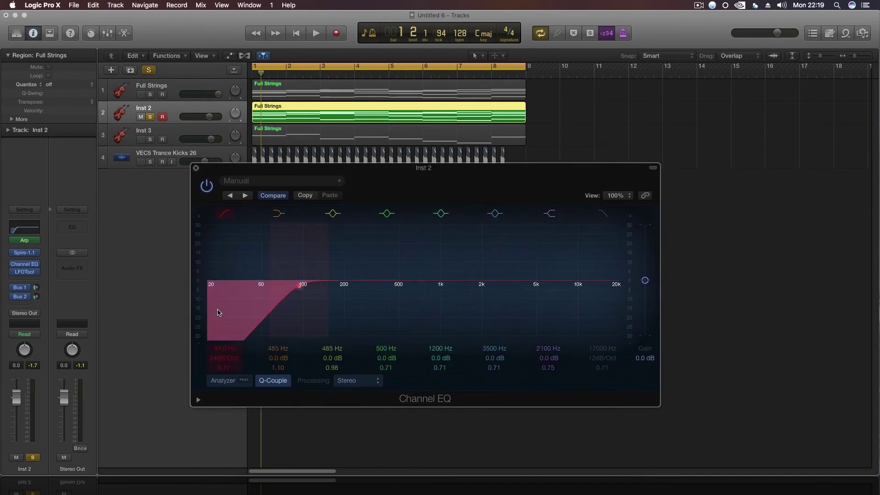
Step: Set Inst 2's EQ to a 106 Hz low cut, +3 dB at 4000 Hz and 14400 Hz high cut
drag(260, 307, 267, 311)
mouse_move(535, 284)
mouse_down()
mouse_move(538, 276)
mouse_move(548, 285)
mouse_up()
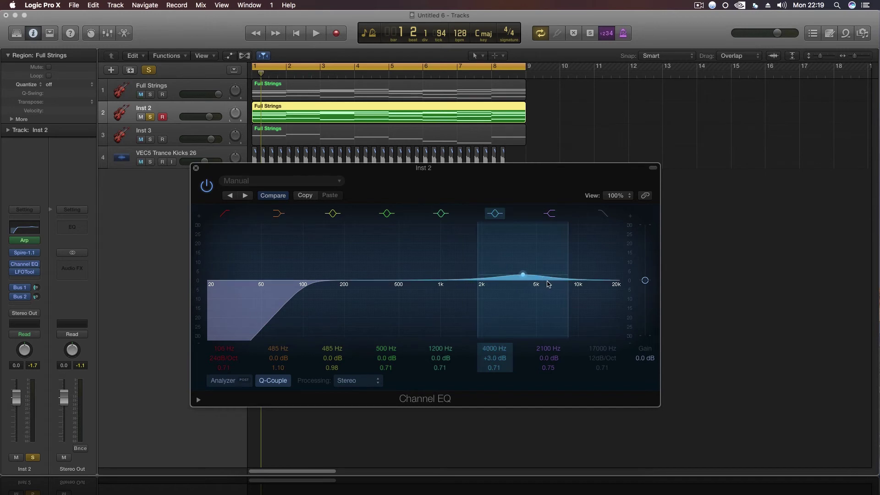
click(603, 213)
drag(616, 280, 603, 280)
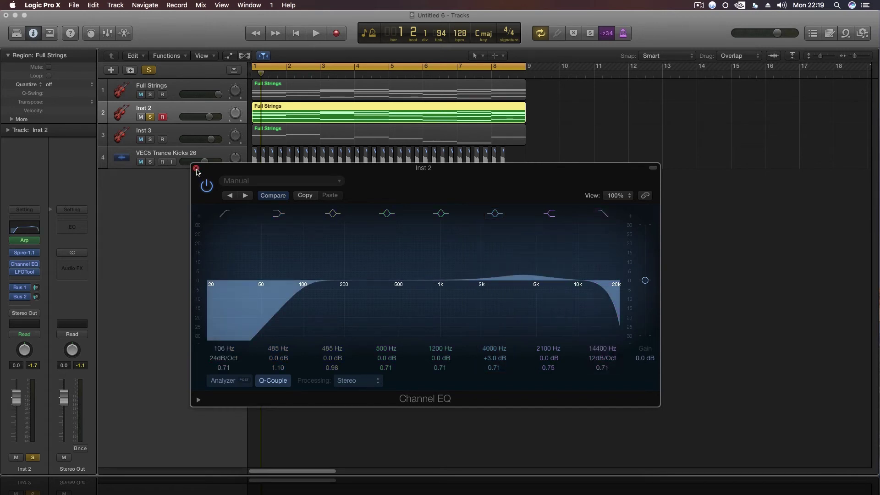
click(196, 169)
click(150, 117)
click(166, 97)
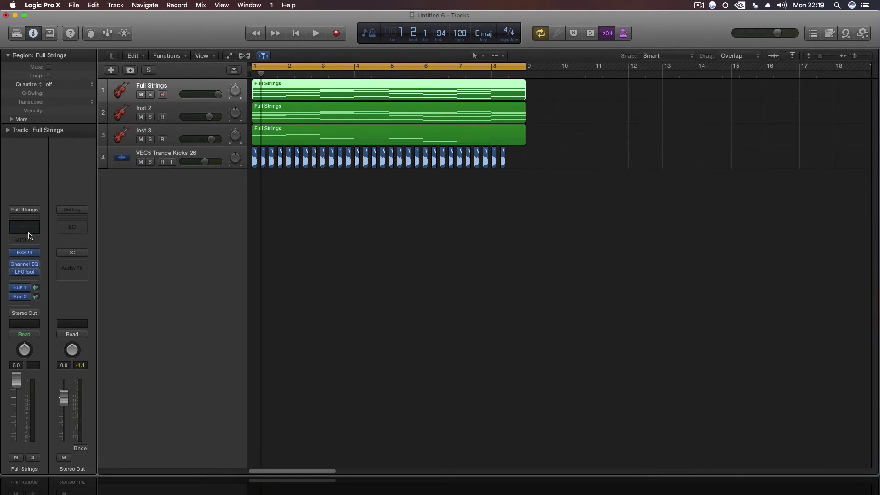
Step: Set Full Strings' EQ: 405 Hz dip to -0.5 dB, 59 Hz low cut, +4.5 dB at 790 Hz, Q 0.31
click(25, 227)
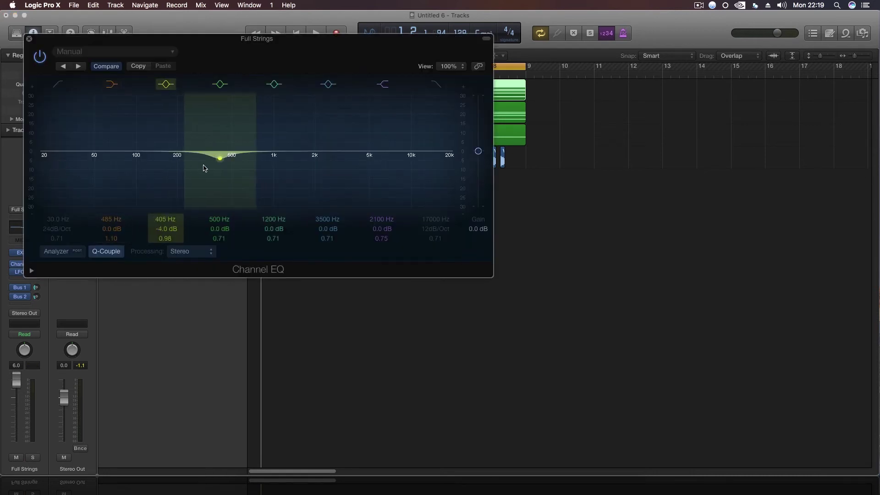
drag(204, 168, 206, 157)
mouse_move(69, 156)
mouse_down()
mouse_move(88, 143)
mouse_move(111, 155)
mouse_move(54, 157)
mouse_up()
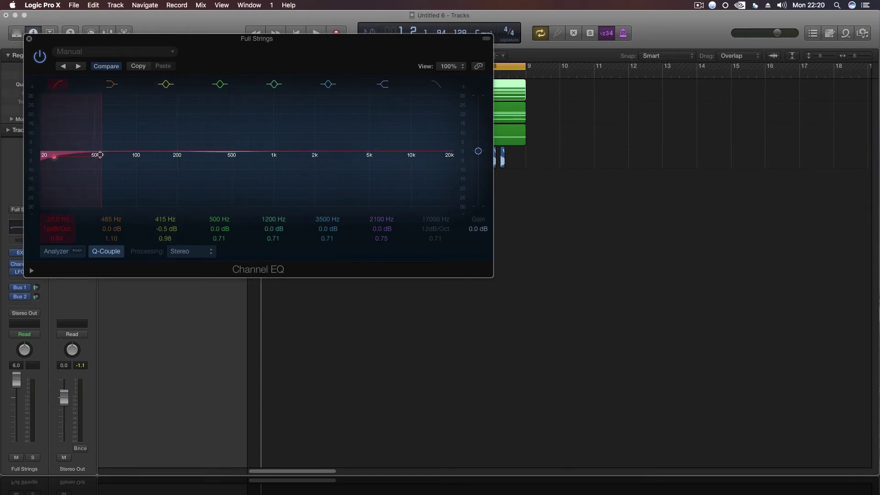
drag(55, 157, 110, 167)
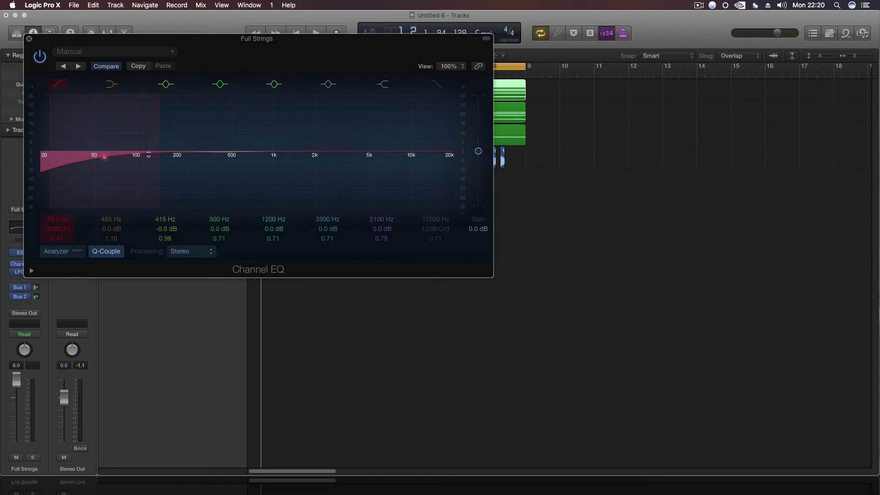
drag(284, 151, 252, 142)
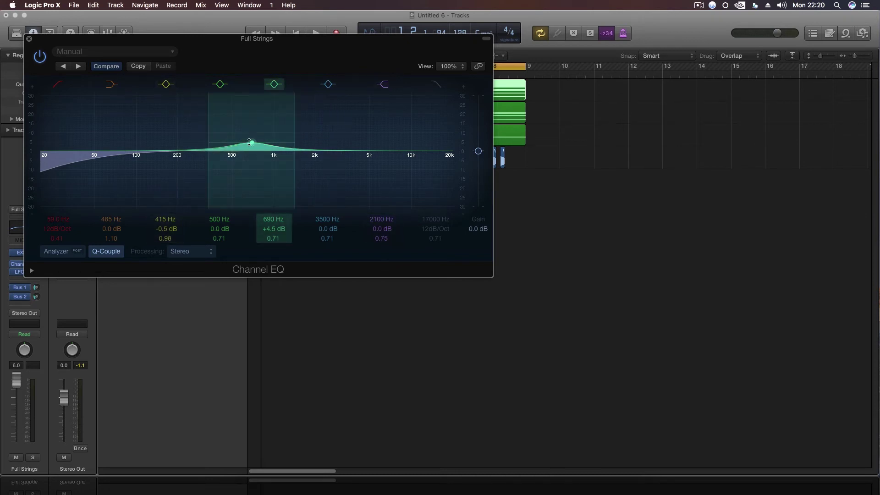
drag(296, 138, 269, 147)
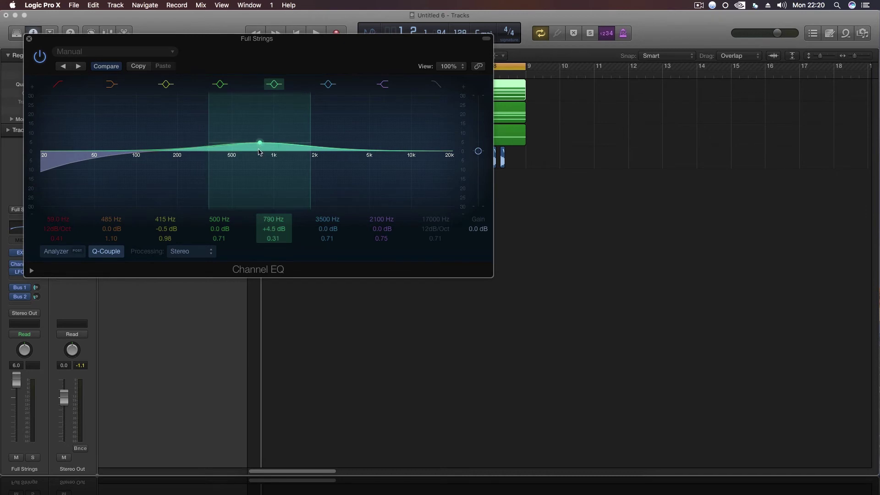
click(29, 38)
click(377, 214)
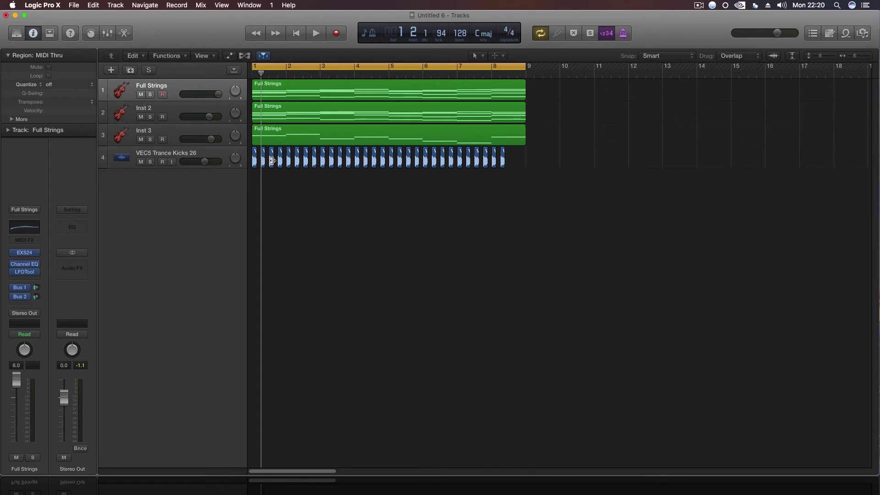
Step: Play the arrangement while inspecting the Inst 3 region's notes
key(space)
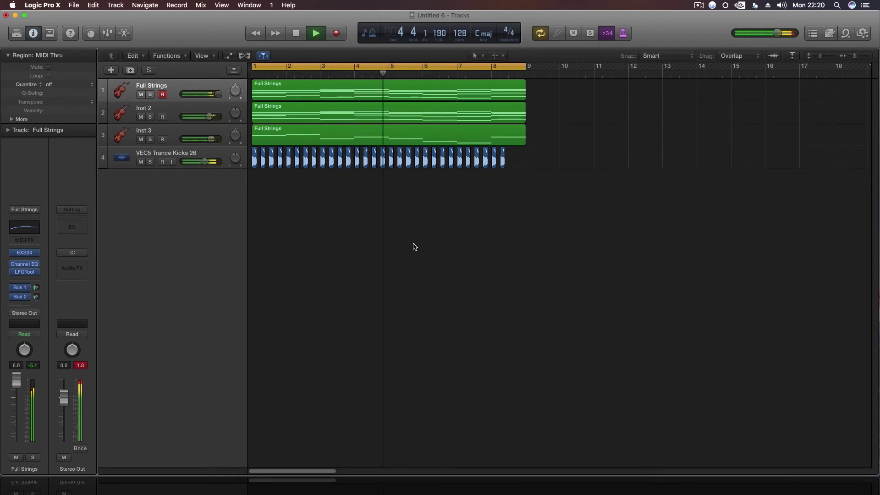
double_click(481, 135)
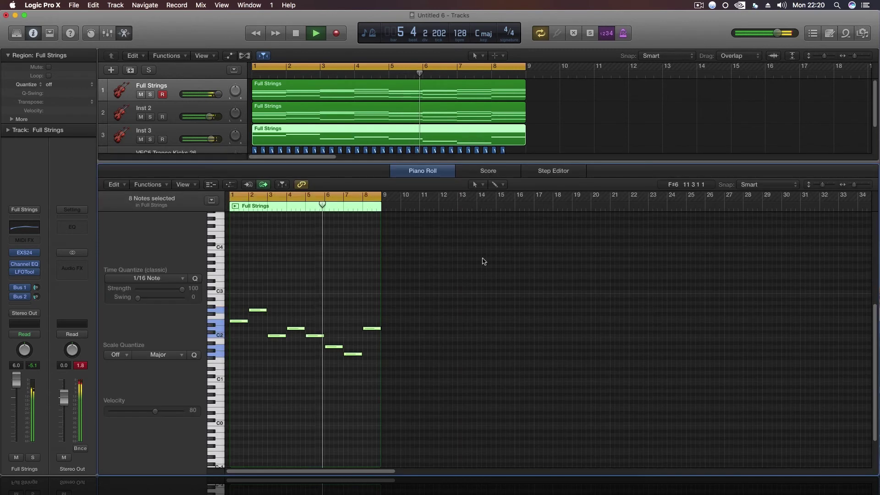
click(351, 397)
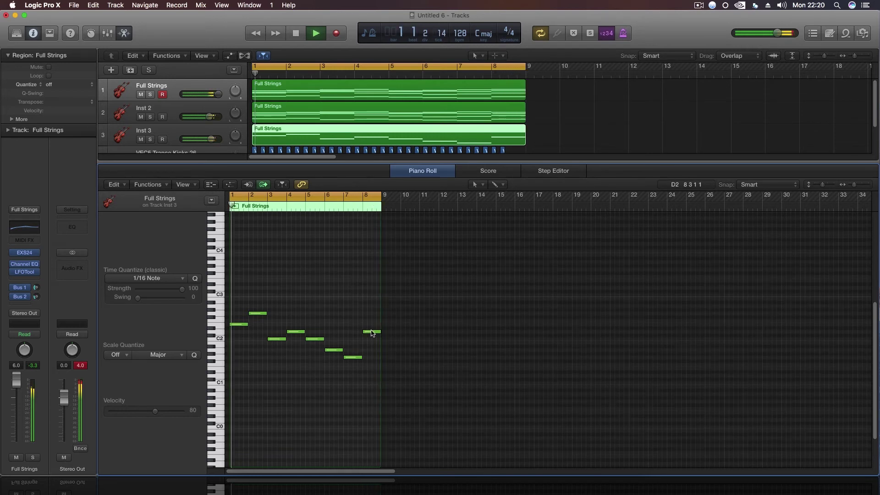
mouse_move(371, 332)
key(p)
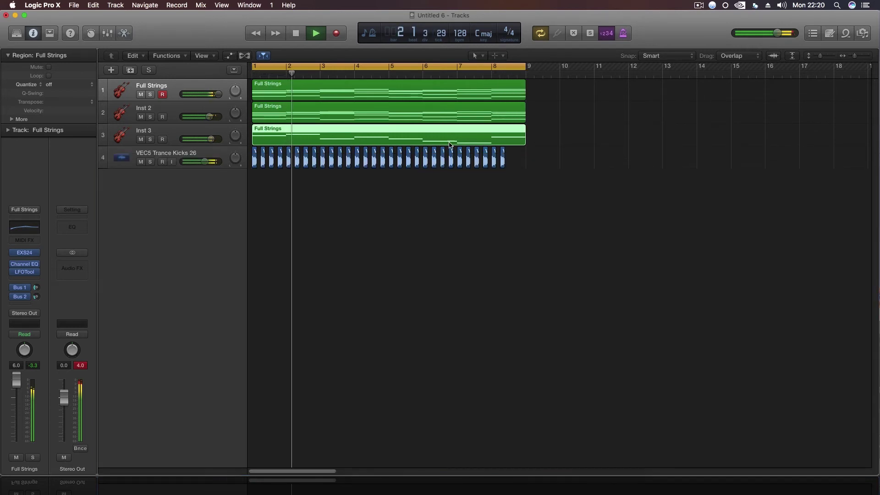
Step: Replace track 1's old region with a copy of the Inst 2 Full Strings region and play it back
click(474, 94)
key(p)
key(space)
key(p)
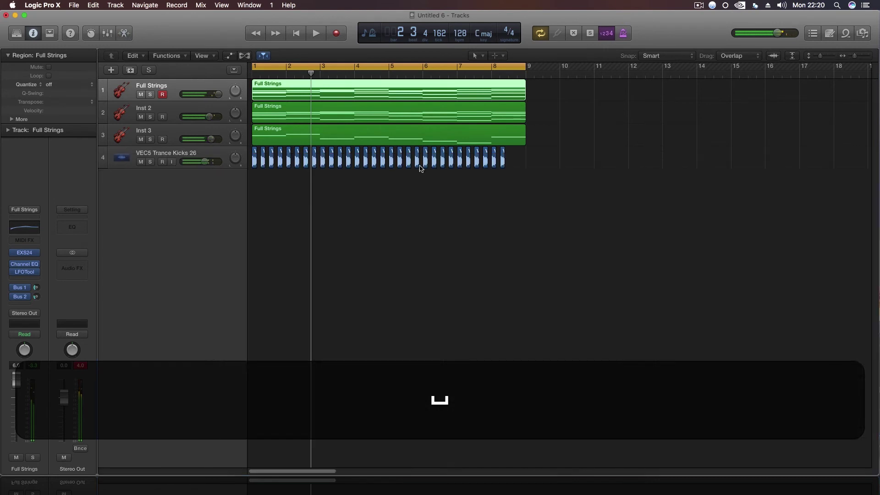
key(Delete)
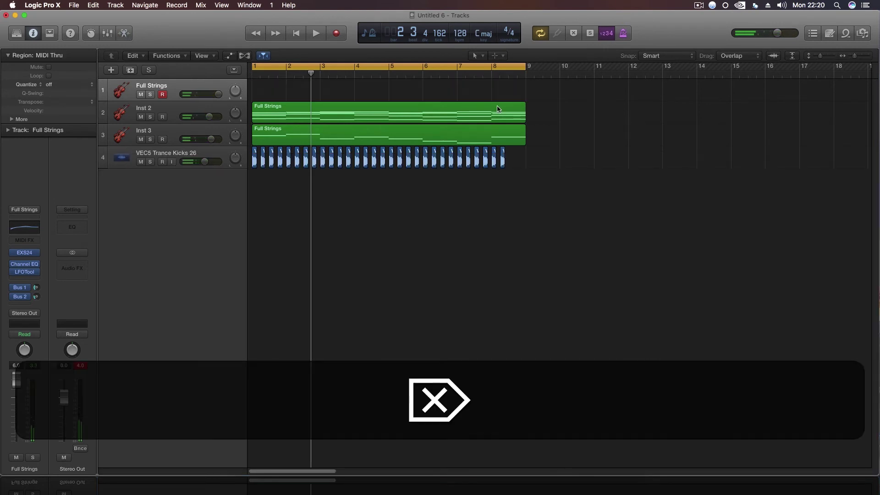
drag(497, 107, 541, 101)
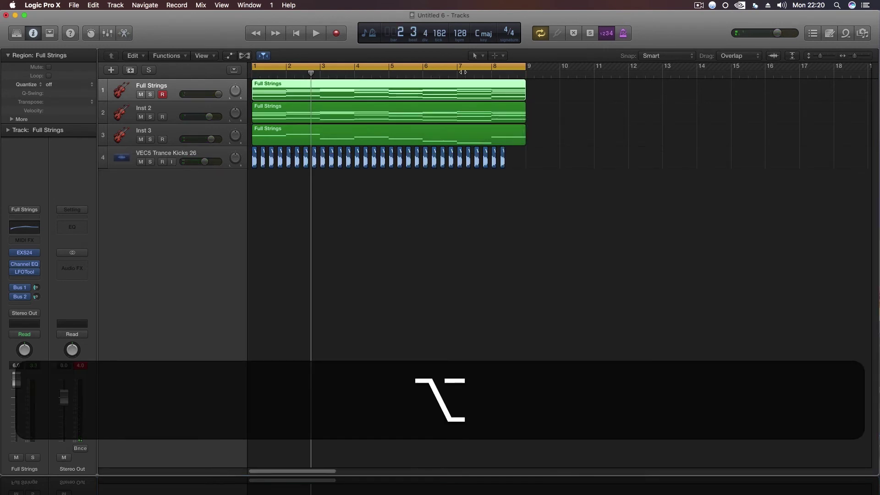
key(space)
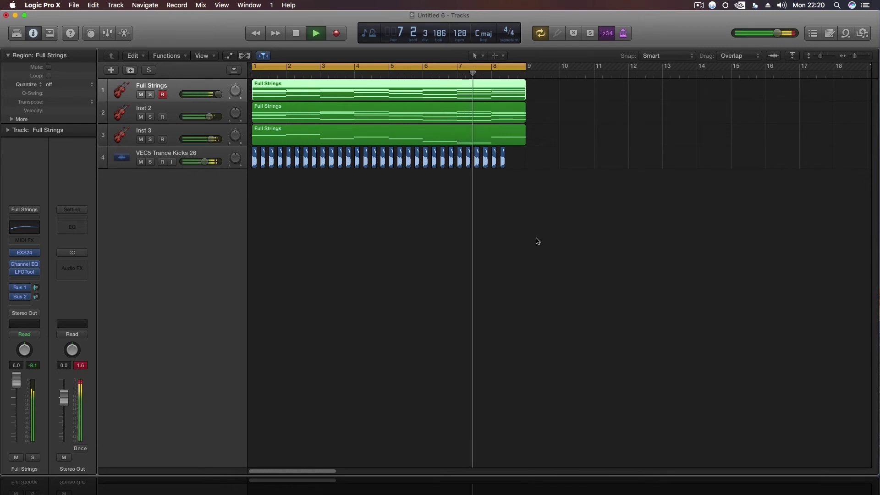
click(538, 241)
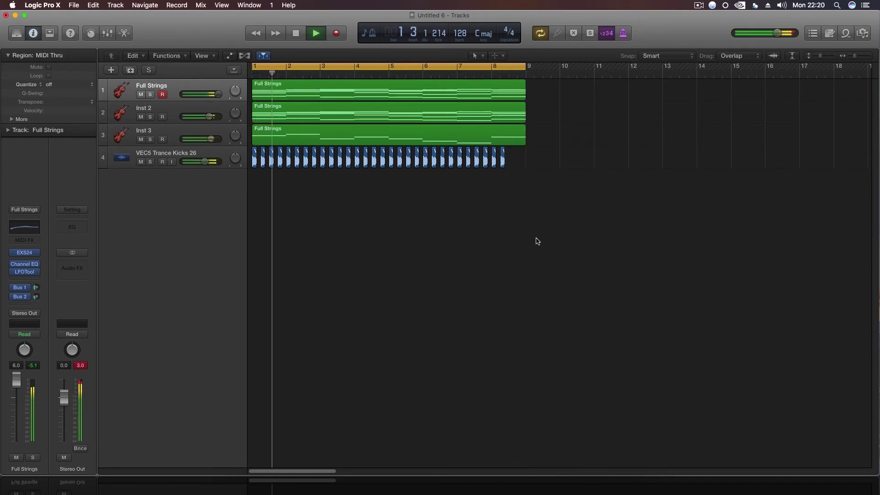
key(space)
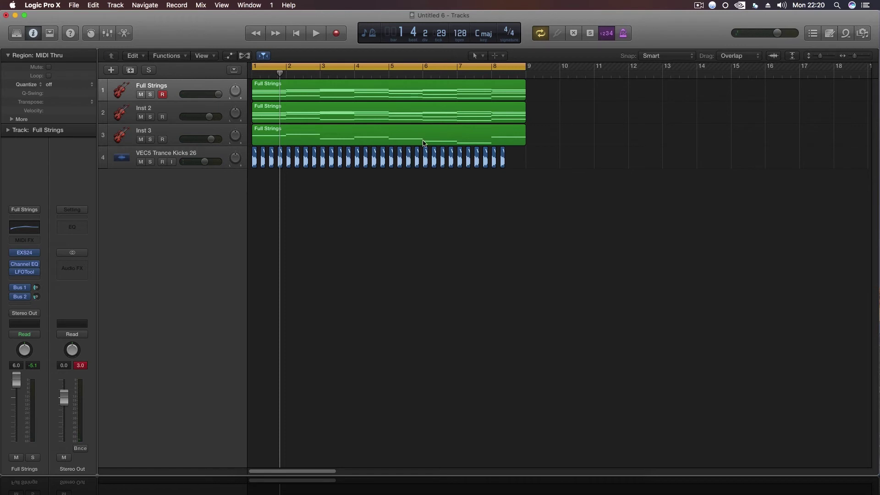
Step: Review the track 1 region's notes in the editor, then select the Inst 2 track
double_click(342, 93)
scroll(338, 327, up, 2)
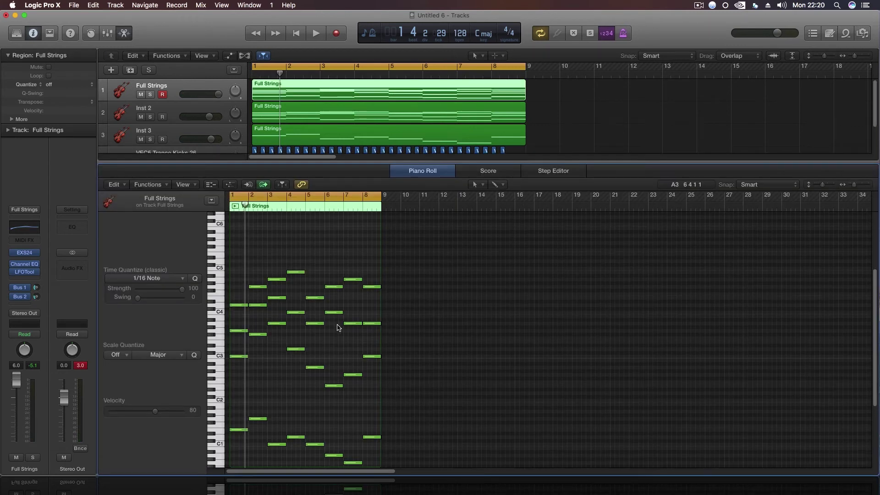
click(402, 173)
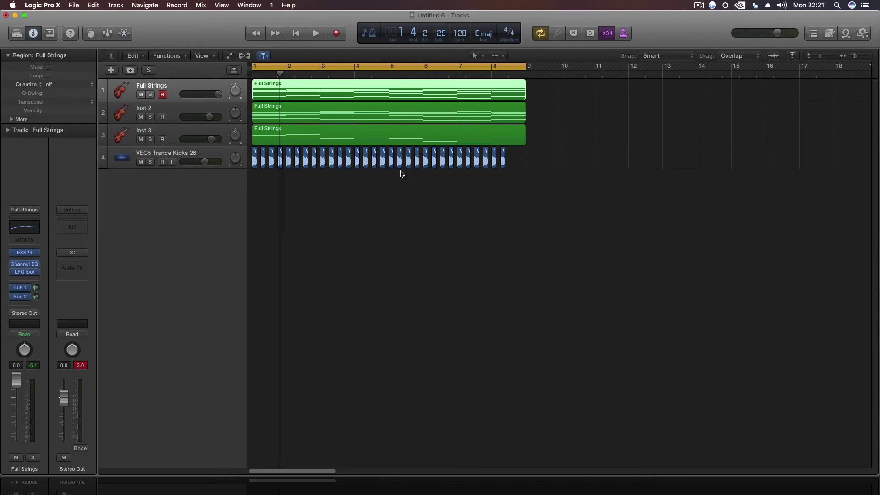
click(384, 210)
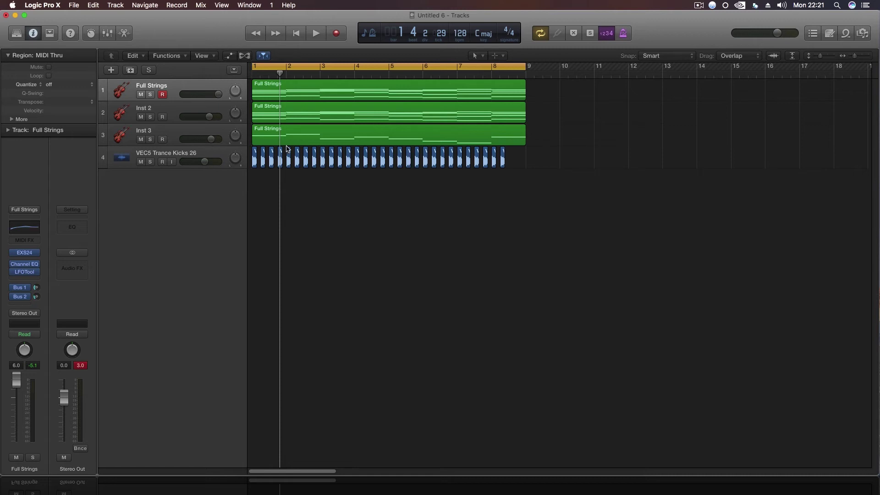
click(170, 104)
Step: Duplicate Inst 2 as Inst 4, copy its Full Strings region over, and delete the low bass notes
key(super+d)
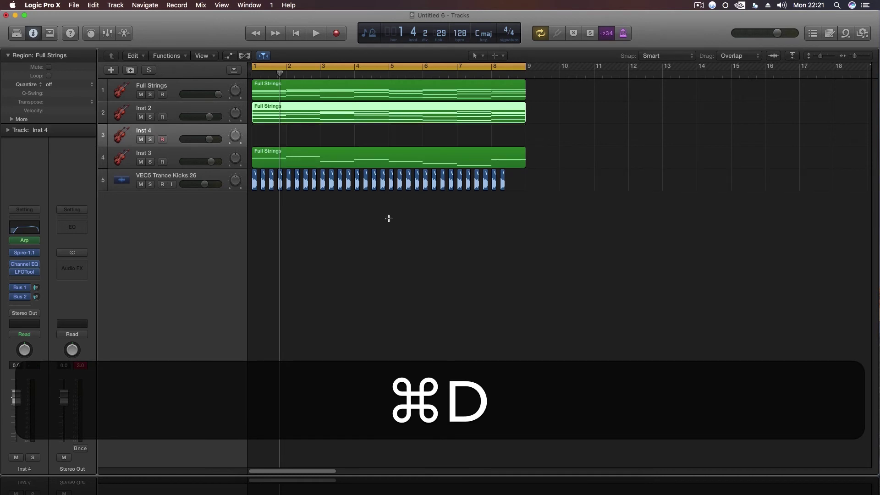
drag(287, 115, 288, 133)
double_click(289, 133)
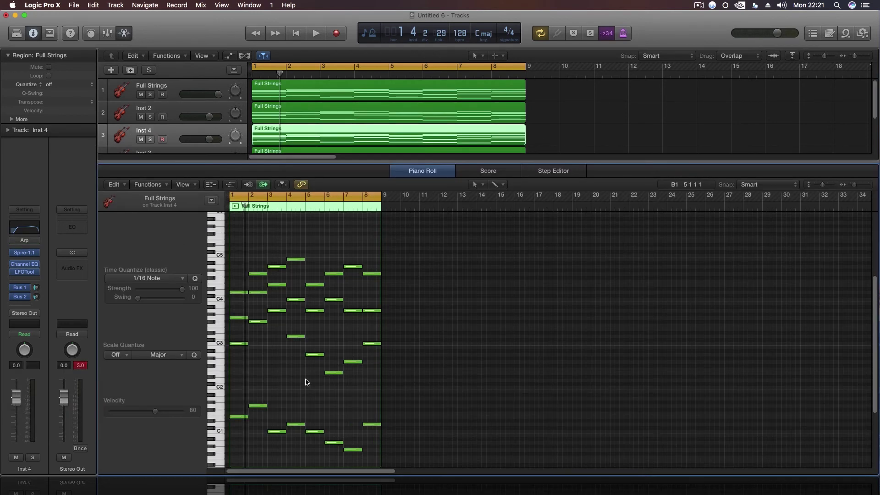
drag(418, 442, 236, 357)
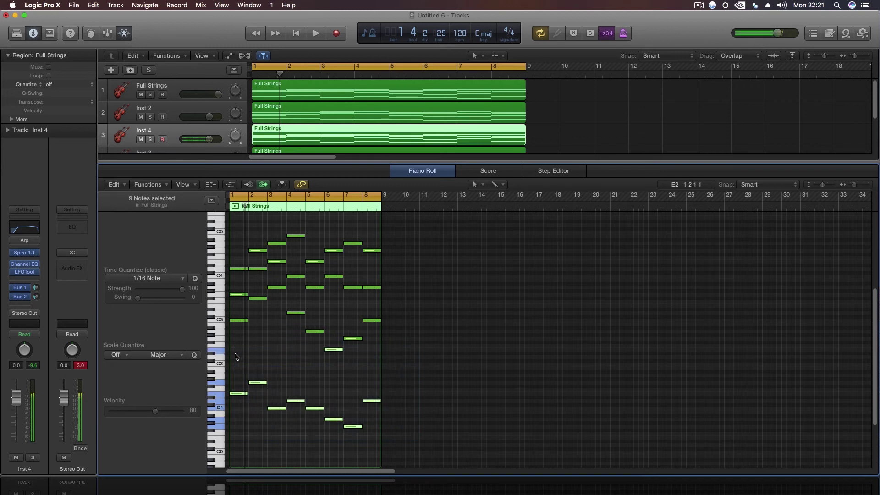
drag(405, 444, 232, 375)
key(BackSpace)
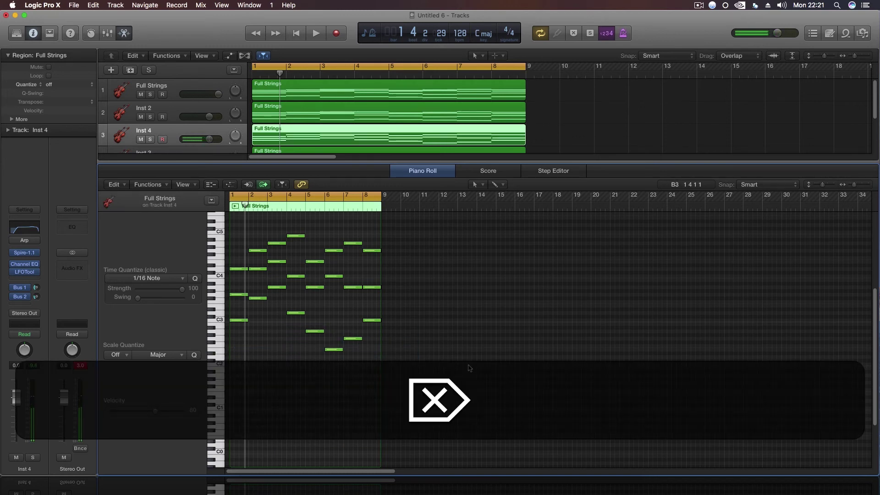
Step: Shorten all remaining melody notes, repeat each short note once, and solo Inst 4
drag(377, 367, 232, 239)
drag(305, 236, 294, 237)
drag(856, 185, 857, 184)
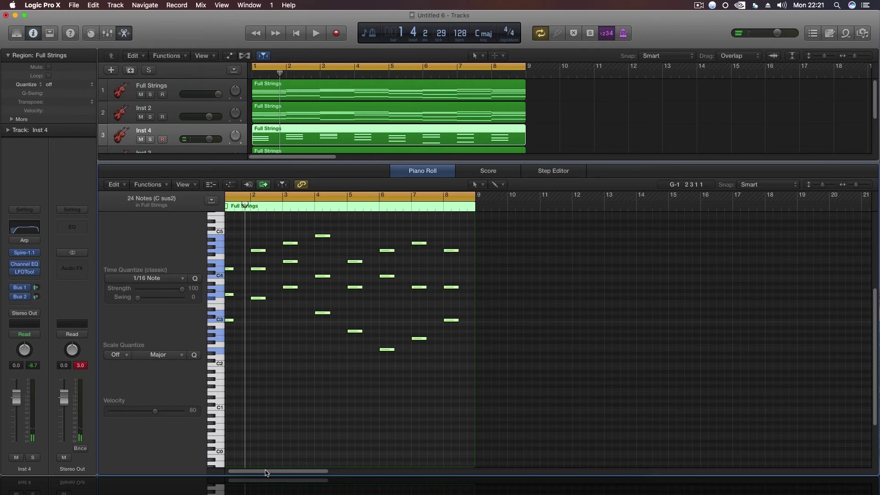
scroll(241, 304, left, 1)
drag(239, 296, 253, 298)
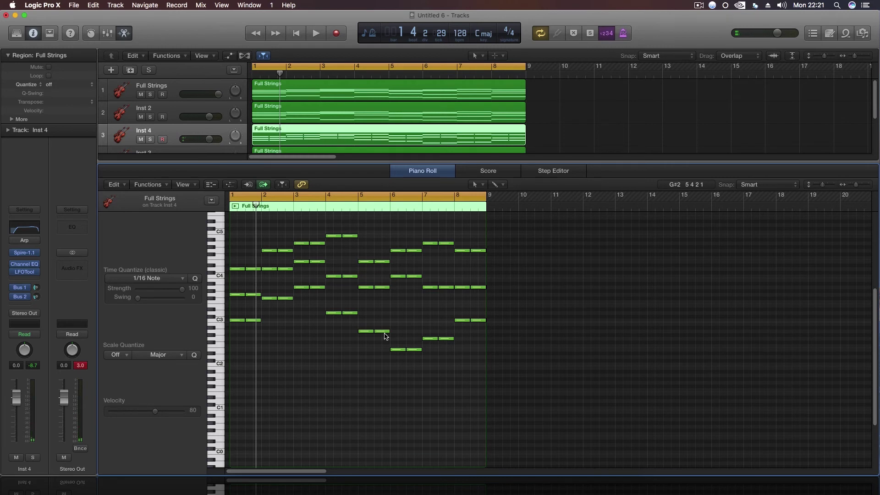
click(152, 141)
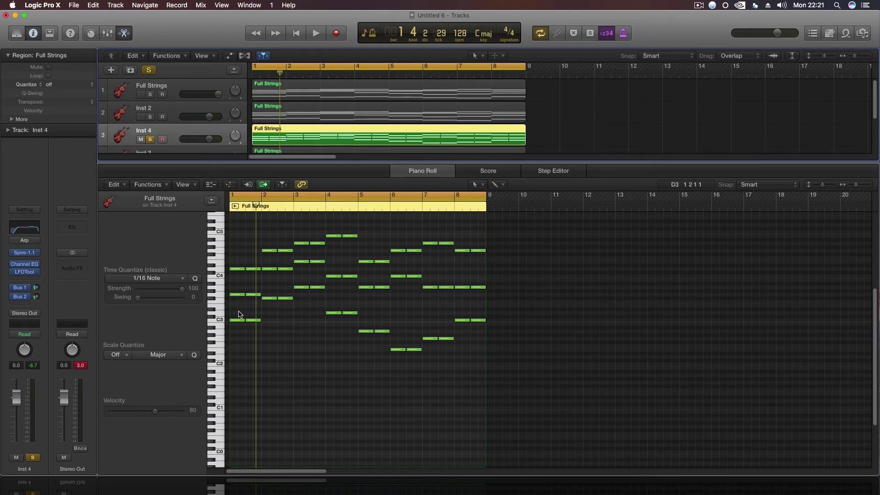
Step: Thin out the melody by deleting notes in bars 1 and 2, including the C3 note
drag(237, 312, 246, 292)
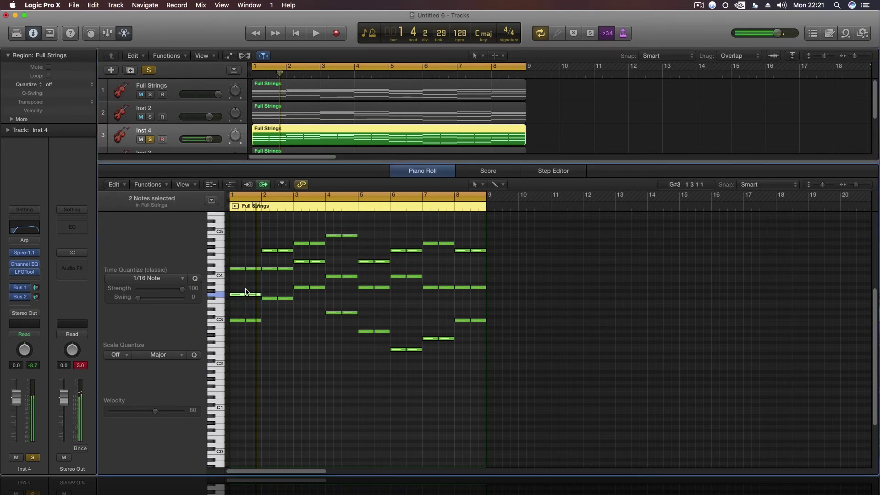
key(Delete)
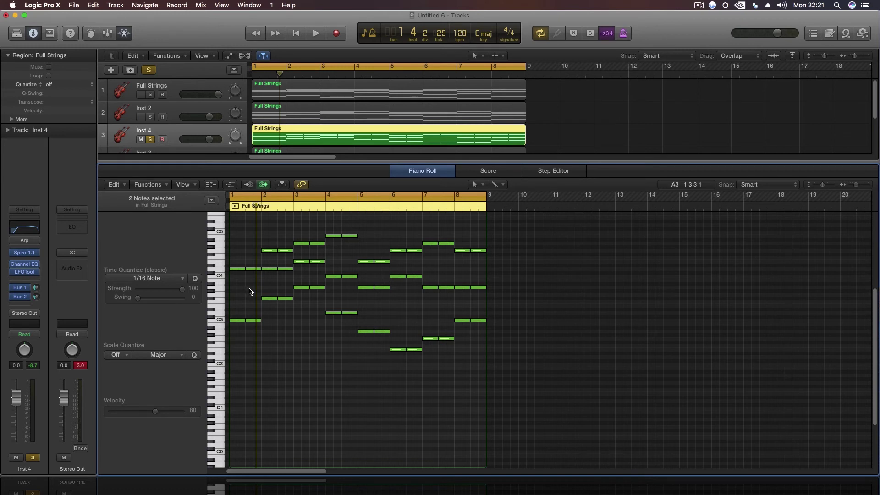
key(super+z)
key(Delete)
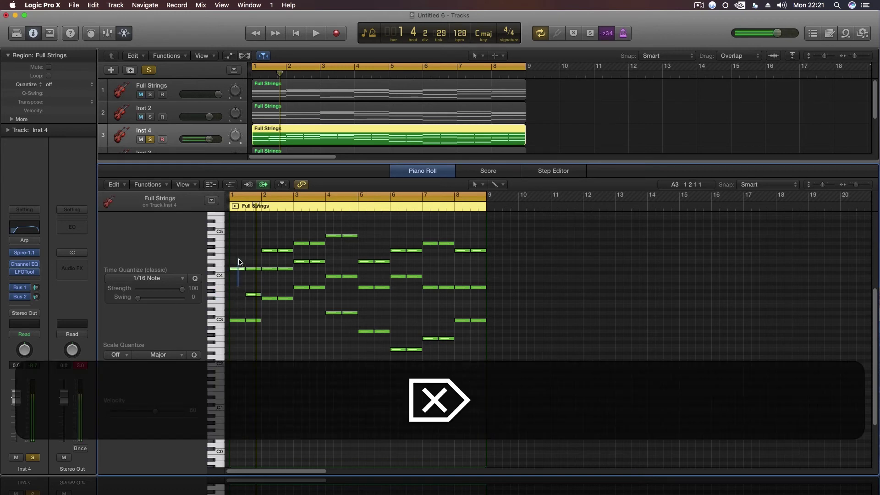
key(Delete)
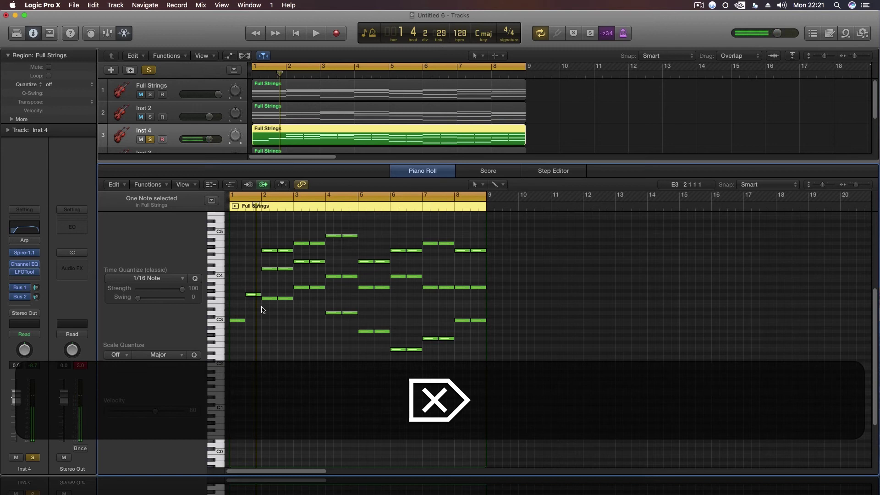
click(271, 298)
key(Delete)
key(Delete)
click(288, 270)
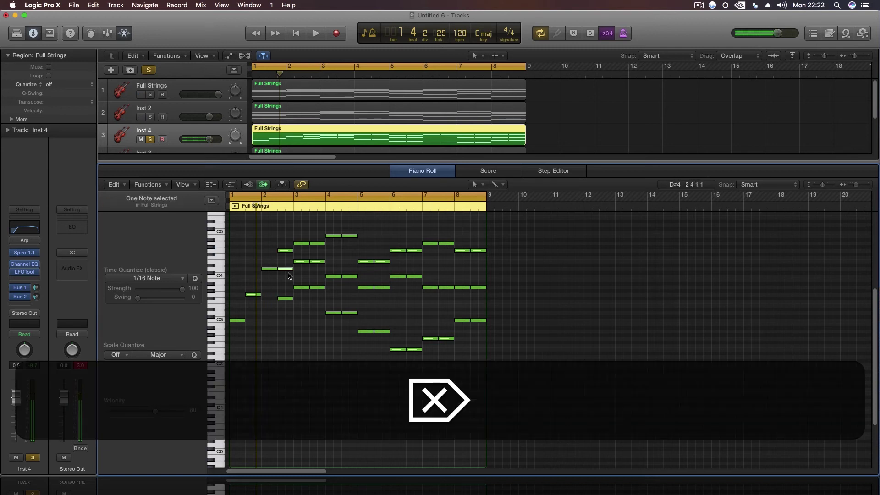
key(Delete)
click(287, 298)
key(Delete)
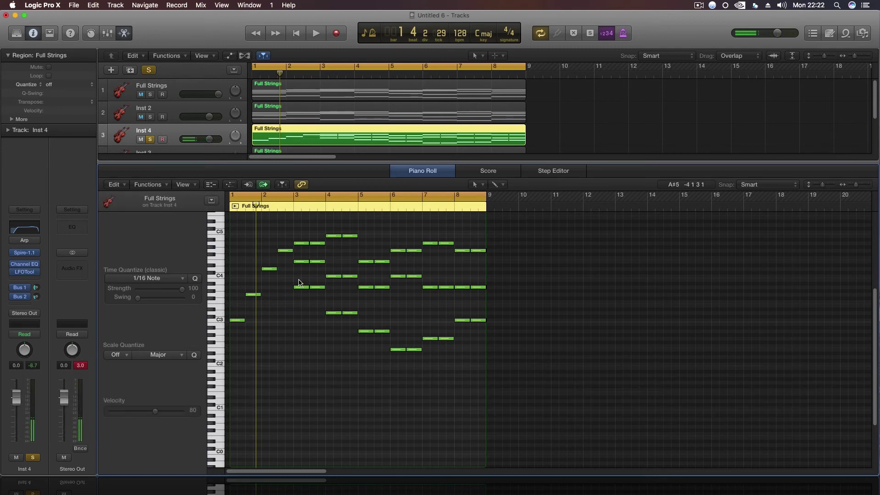
Step: Delete several bar-3 notes and move the bar-4 note from D5 down to A#3
drag(302, 269, 305, 240)
key(Delete)
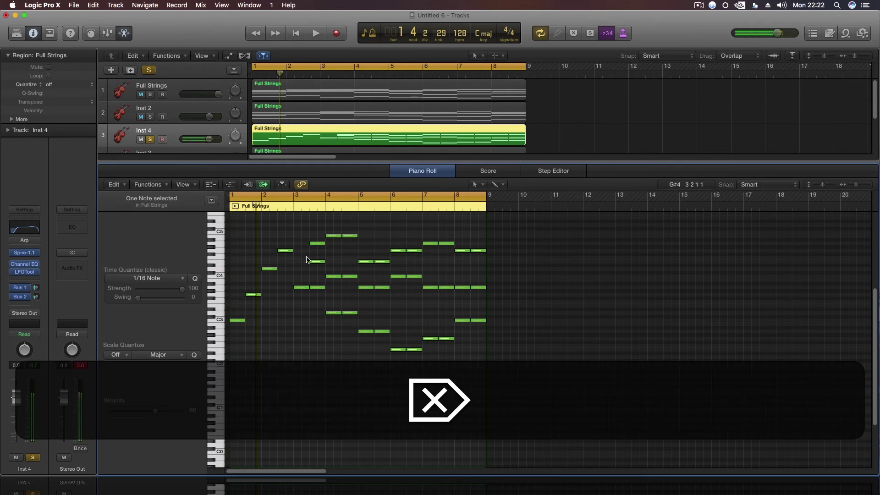
click(317, 287)
key(Delete)
click(317, 242)
key(Delete)
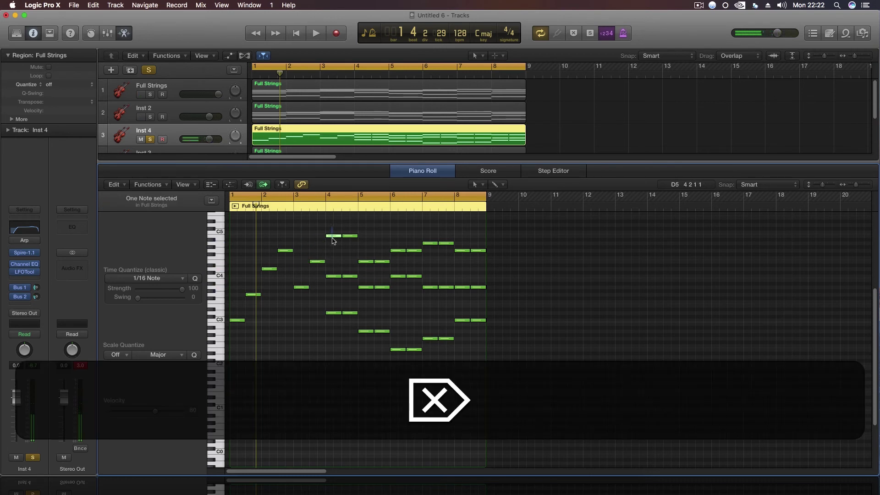
drag(333, 240, 333, 286)
Step: Delete the extra notes in bars 5 and 6
click(349, 236)
key(Delete)
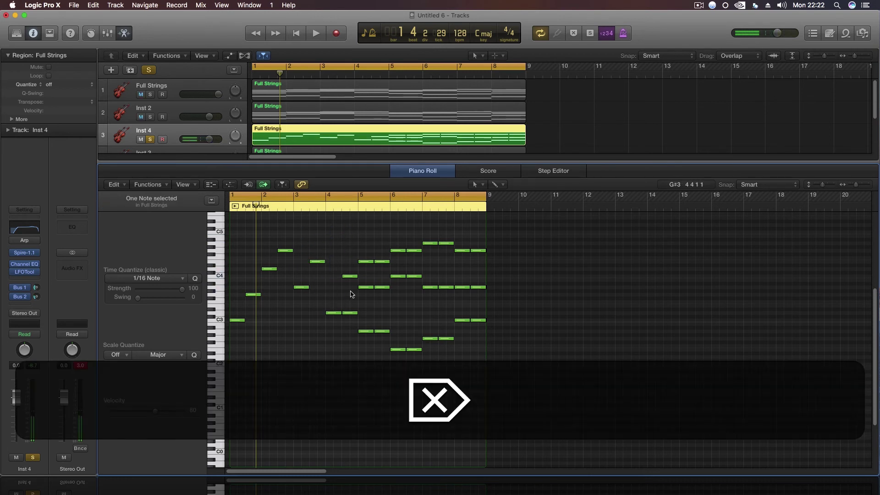
click(350, 313)
key(Delete)
click(365, 287)
key(Delete)
click(366, 331)
key(Delete)
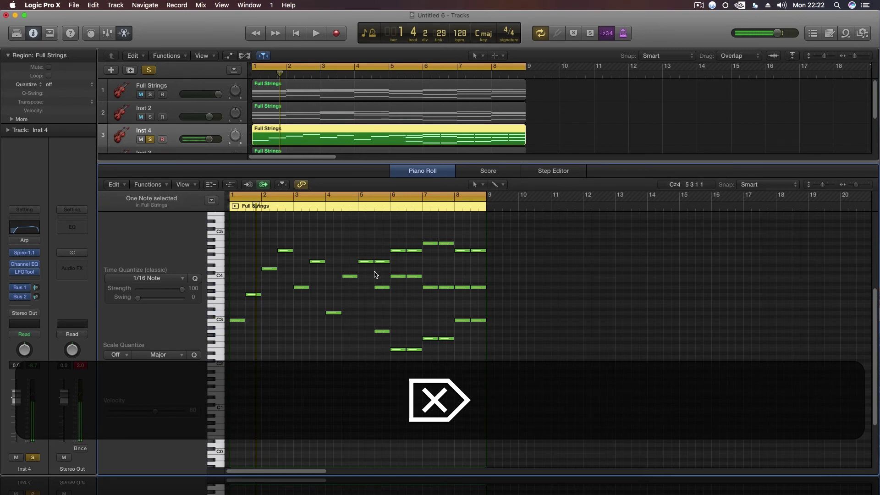
click(380, 262)
key(Delete)
click(384, 331)
key(Delete)
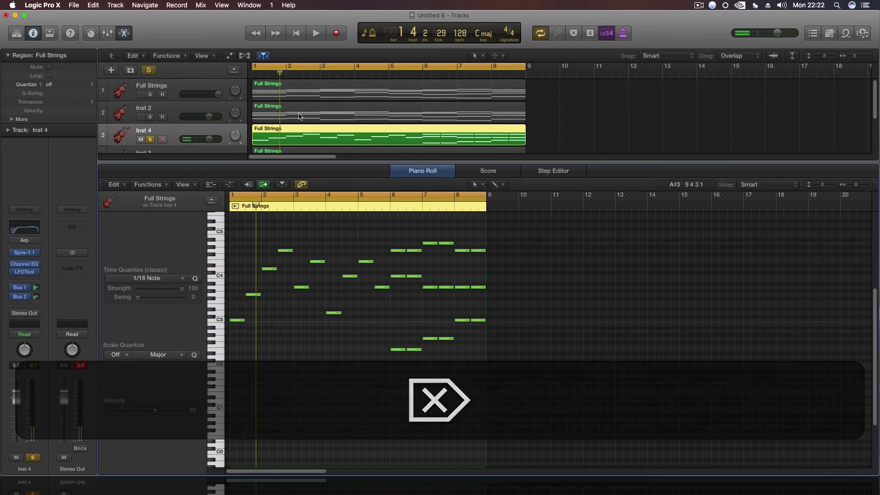
Step: Load Spire's LD Band Stand preset on Inst 4 and audition it
click(35, 253)
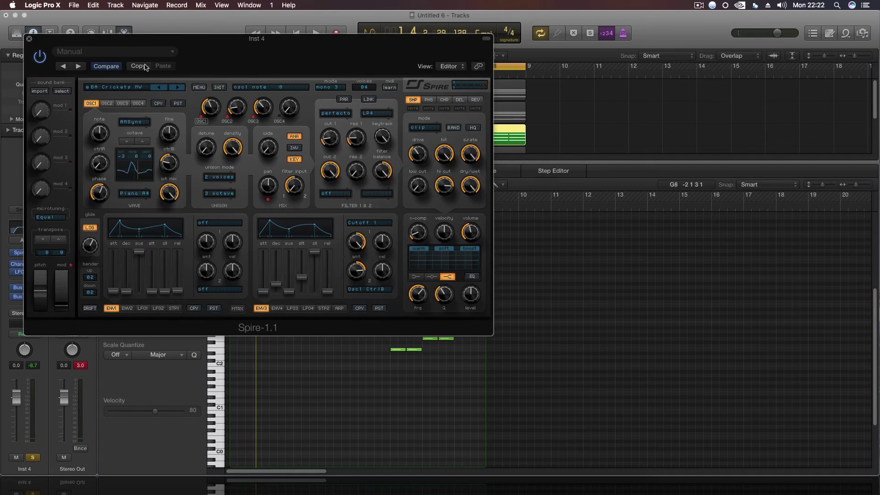
drag(265, 36, 539, 55)
click(412, 105)
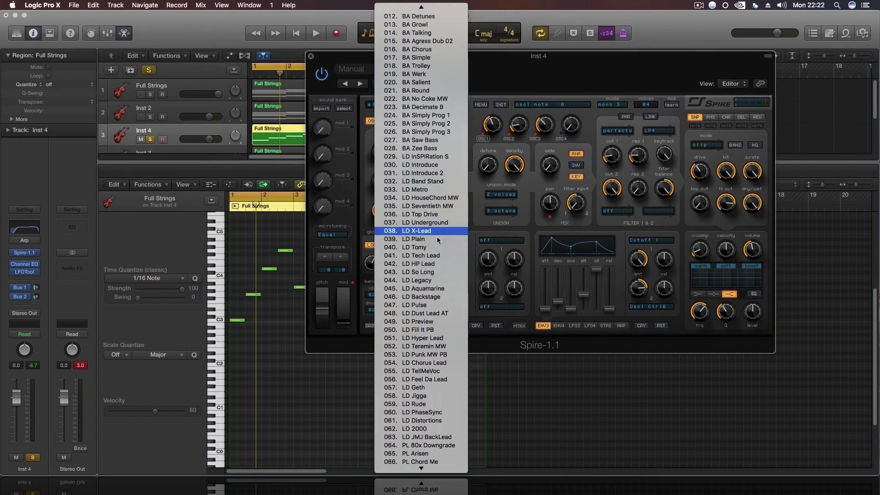
click(413, 183)
key(space)
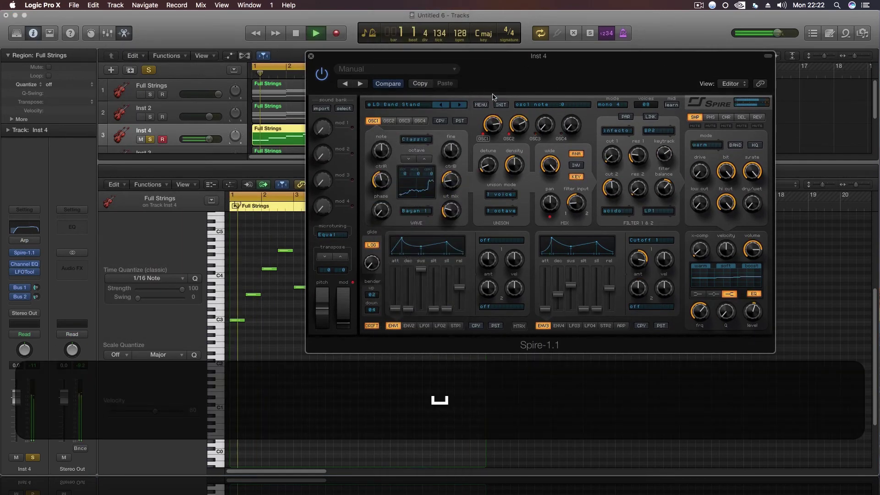
drag(468, 56, 569, 59)
Step: Lower the C4 note near bar 2 to D3 and the one near bar 4 to A3, auditioning each
click(412, 64)
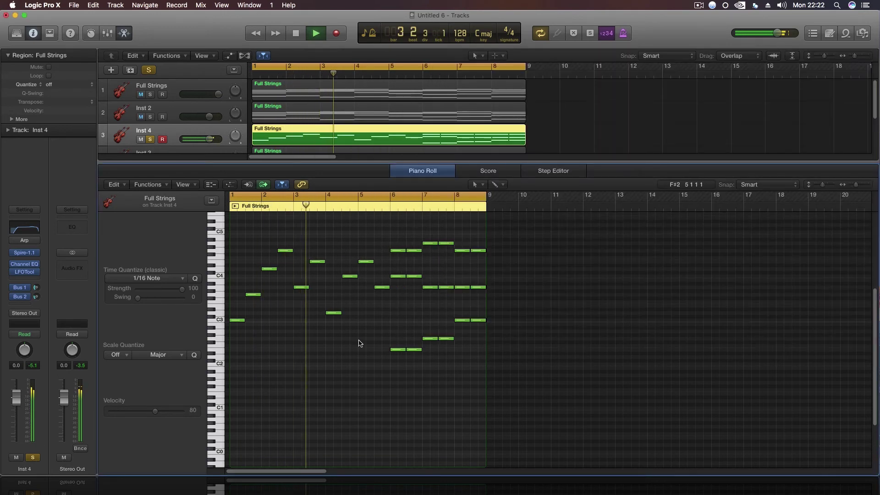
key(space)
key(space)
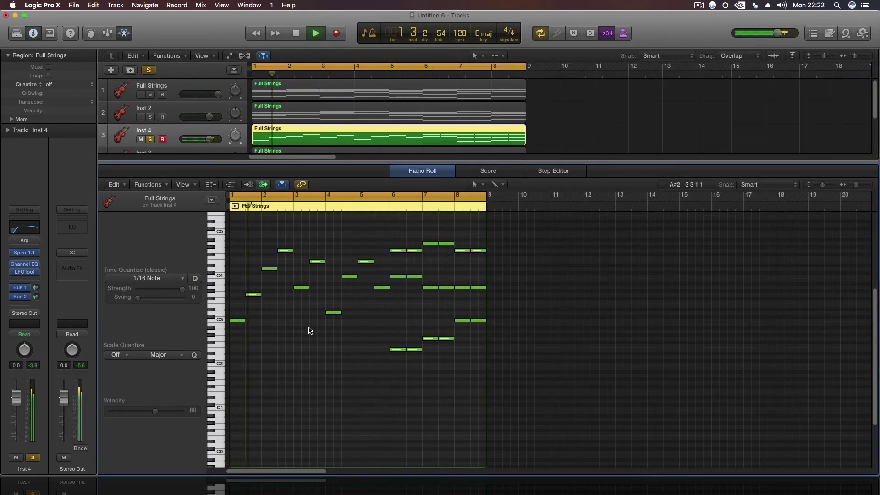
key(space)
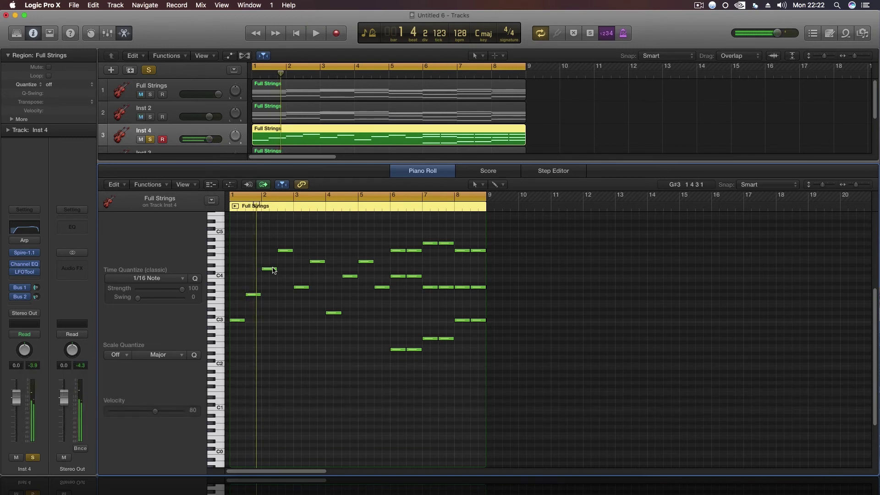
drag(271, 269, 276, 314)
key(space)
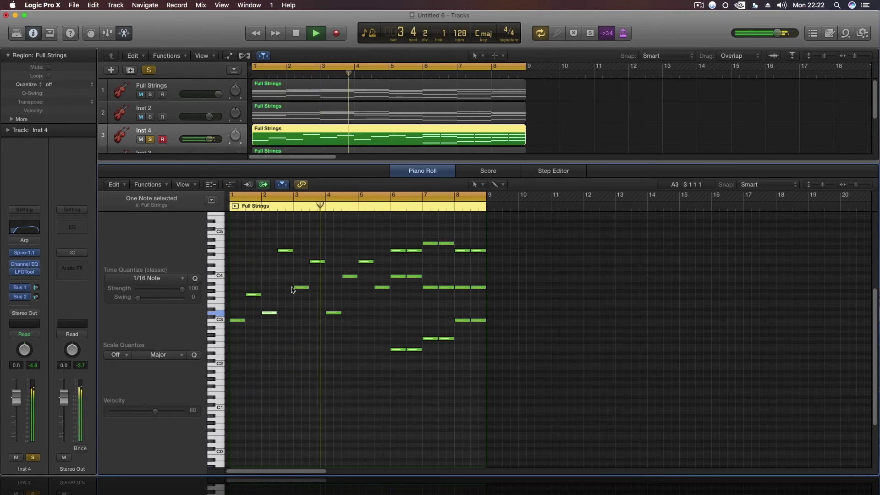
key(space)
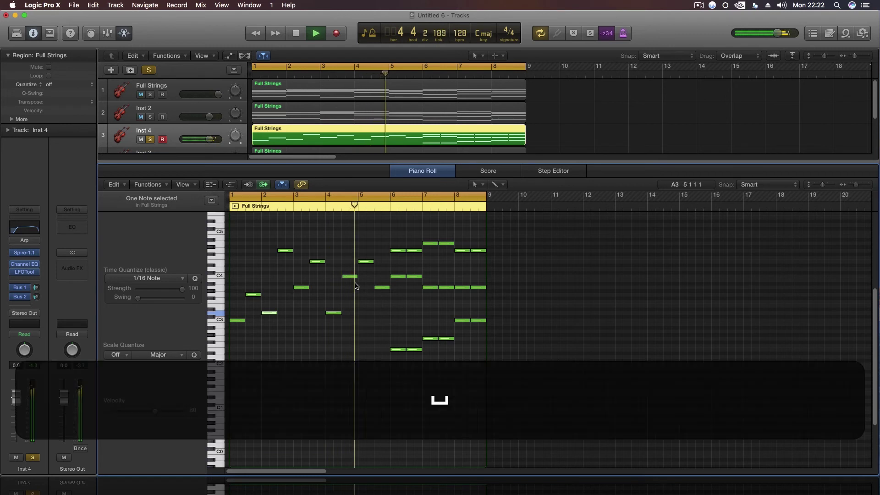
click(351, 278)
drag(352, 282, 364, 288)
key(space)
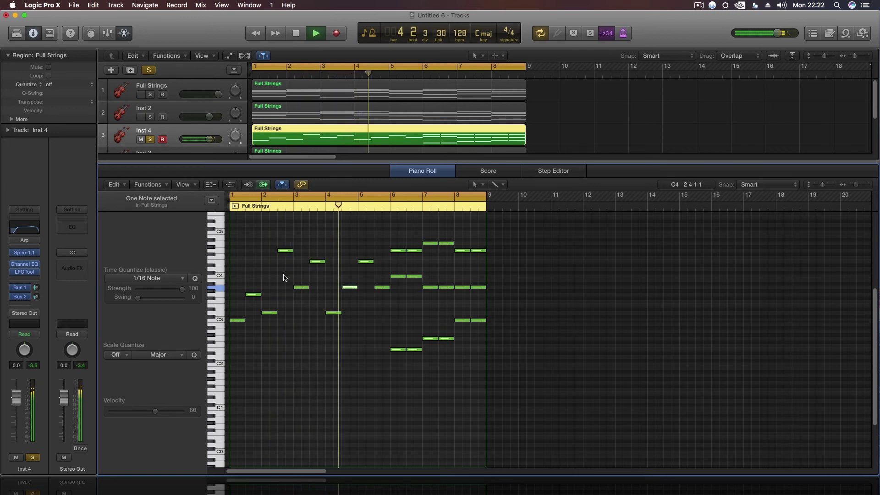
key(space)
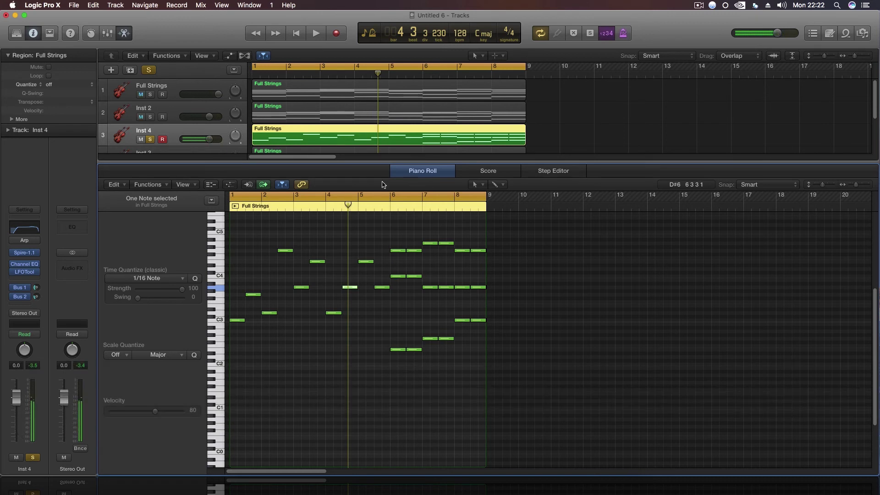
Step: Unsolo Inst 4 and boost its Channel EQ around 1120 Hz and 1940 Hz, lowering the high cut
key(e)
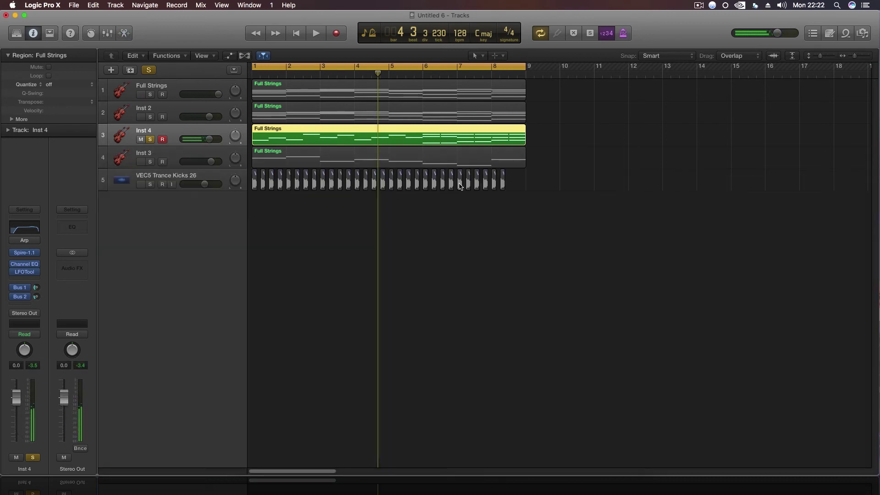
click(149, 140)
click(28, 228)
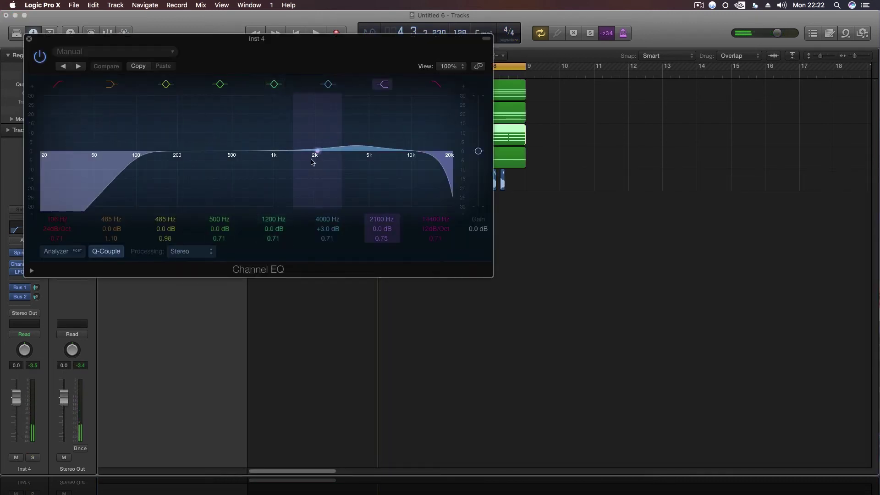
mouse_move(311, 157)
mouse_down()
mouse_move(265, 154)
mouse_move(315, 149)
mouse_up()
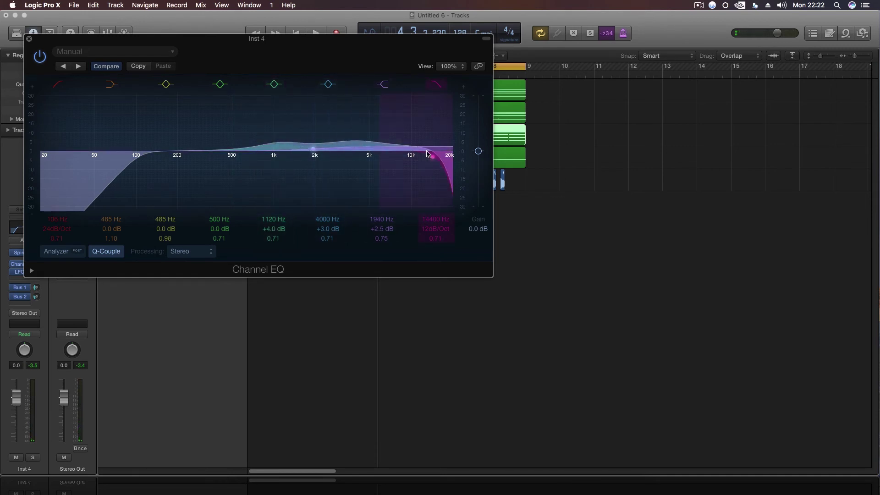
drag(430, 154, 410, 156)
click(29, 39)
Step: Pull Inst 4's volume down to -1.7 dB while the full mix plays
key(space)
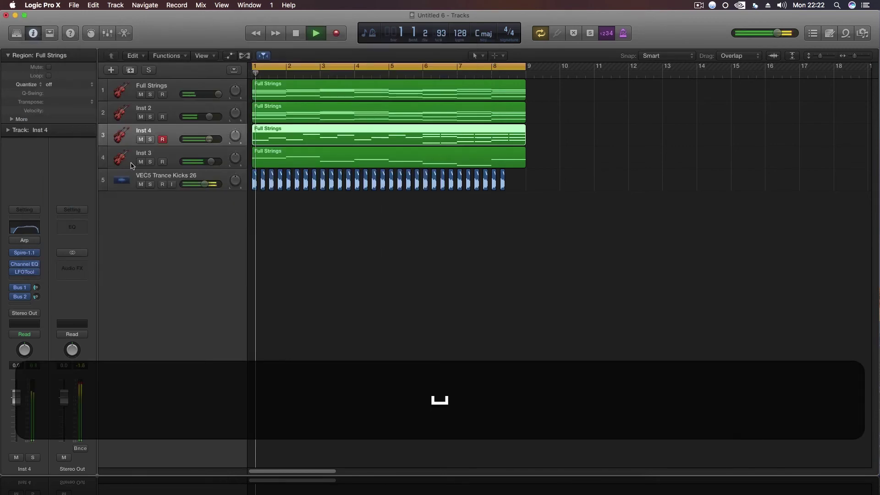
drag(210, 144, 204, 139)
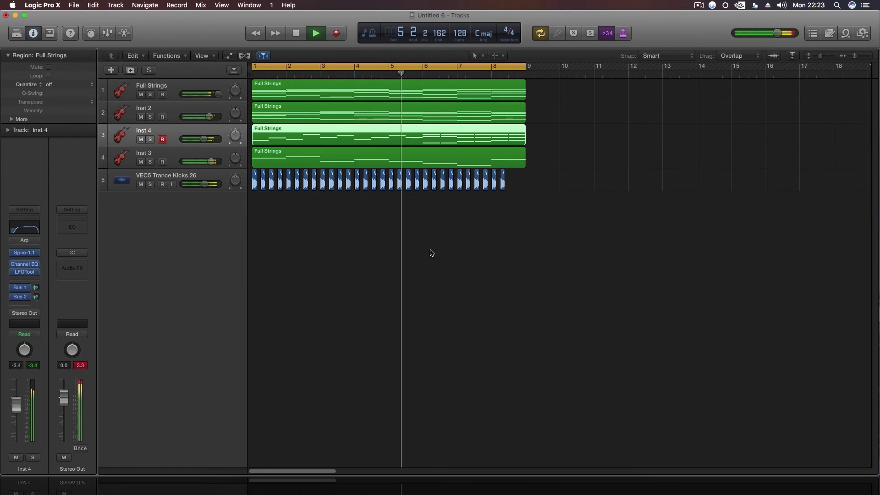
key(space)
Step: Delete Inst 4's notes from bar 6 onward and nudge the remaining notes slightly earlier
double_click(353, 141)
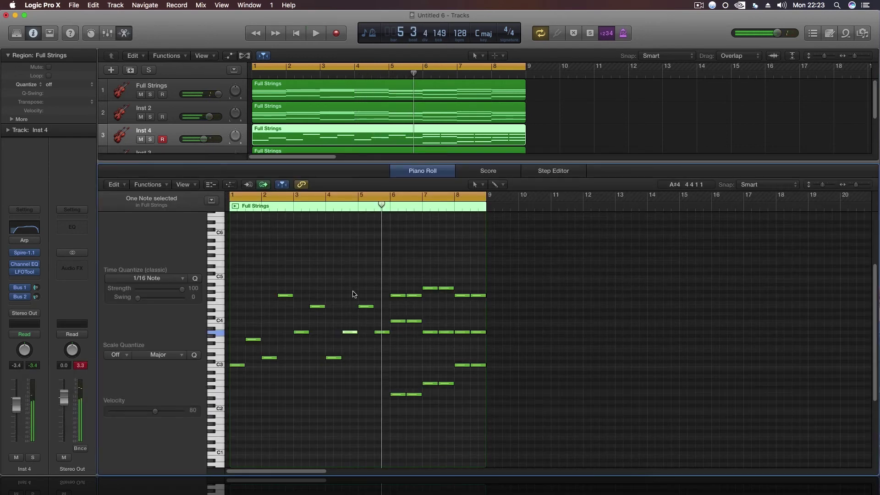
key(9)
key(Delete)
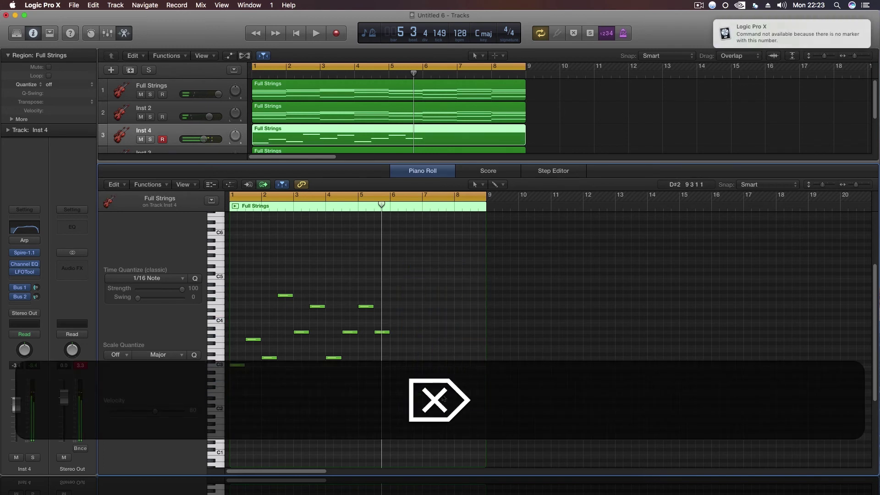
drag(447, 428, 229, 276)
drag(253, 339, 249, 340)
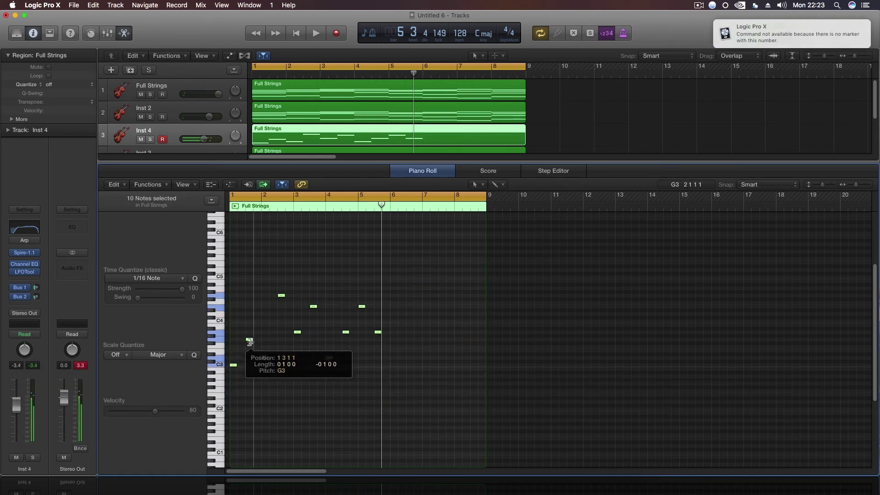
Step: Solo Inst 4, move the G3 and D3 notes one beat earlier, and shift G4 toward bar 2
key(space)
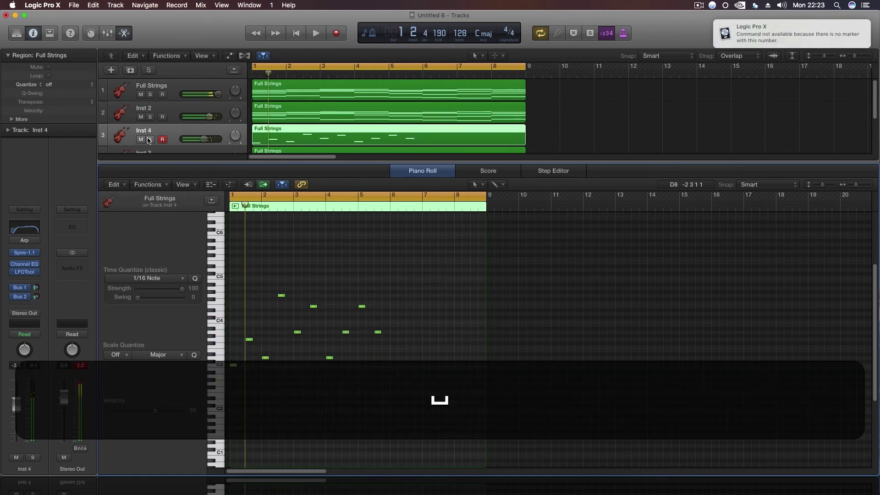
click(277, 355)
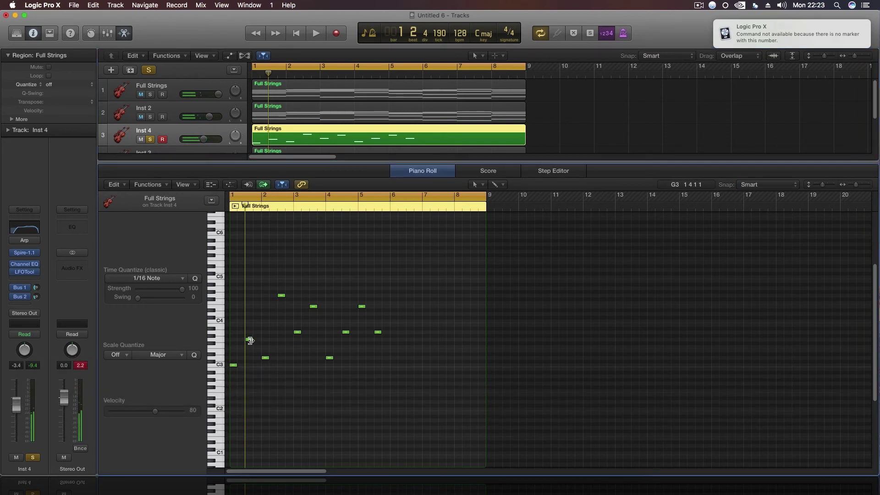
mouse_move(248, 343)
mouse_down()
mouse_move(240, 343)
mouse_move(258, 360)
mouse_up()
key(space)
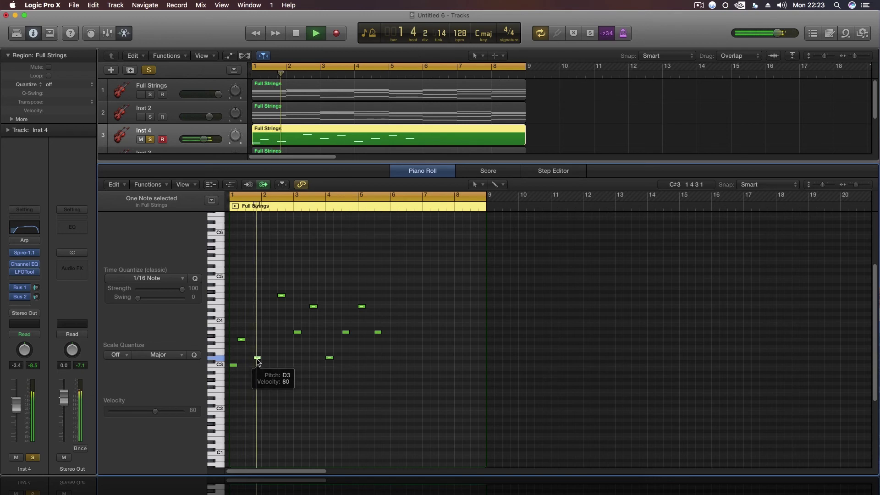
key(space)
drag(277, 298, 267, 299)
key(space)
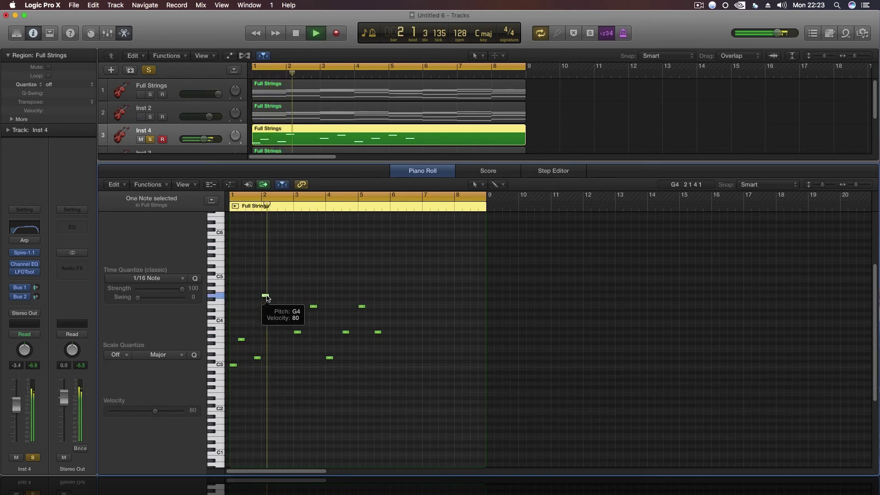
key(space)
Step: Unsolo Inst 4 and lengthen the G4 note to three beats
click(150, 139)
key(space)
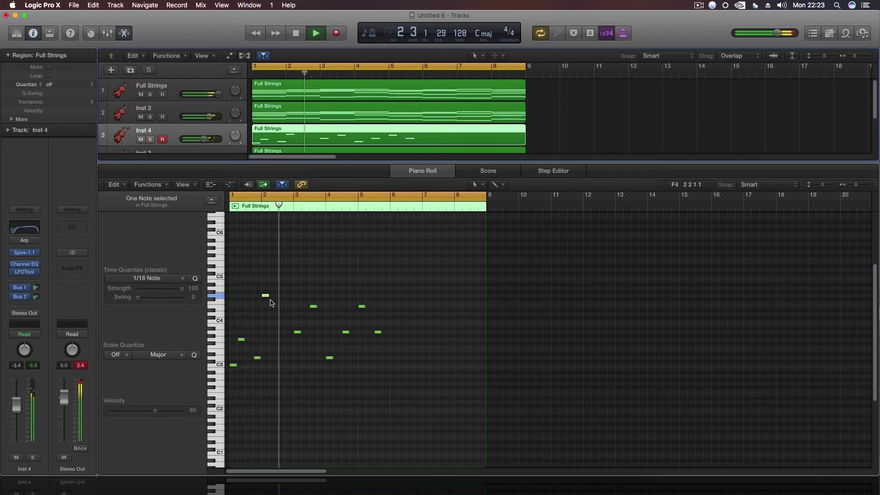
key(space)
drag(269, 296, 284, 300)
key(space)
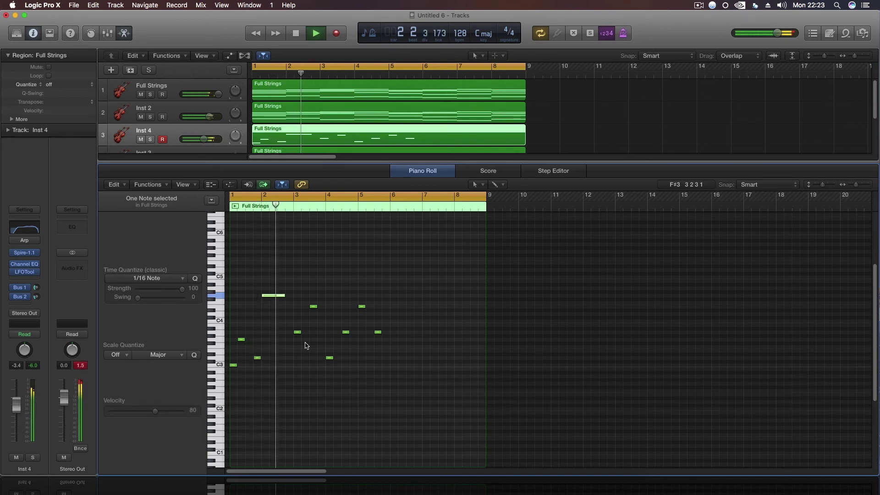
key(space)
Step: Move the C#4, E4, D3 and another low note earlier toward bar 3
drag(297, 336, 289, 335)
key(space)
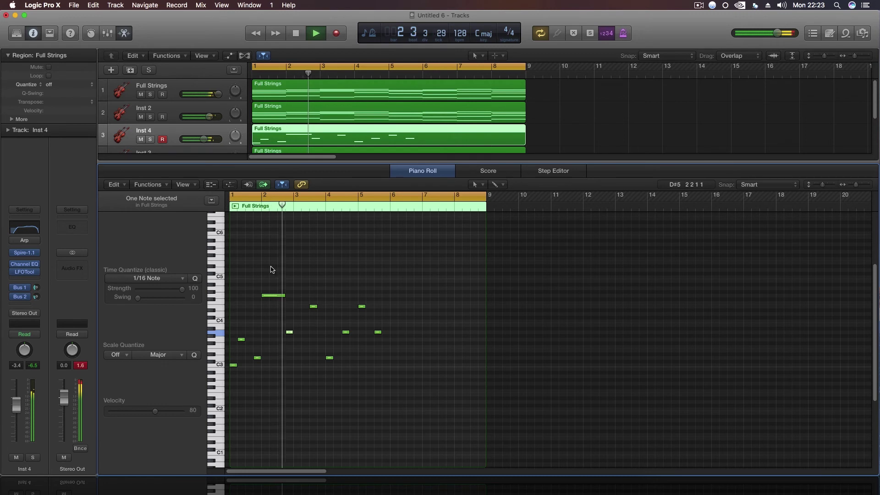
key(space)
drag(314, 307, 305, 307)
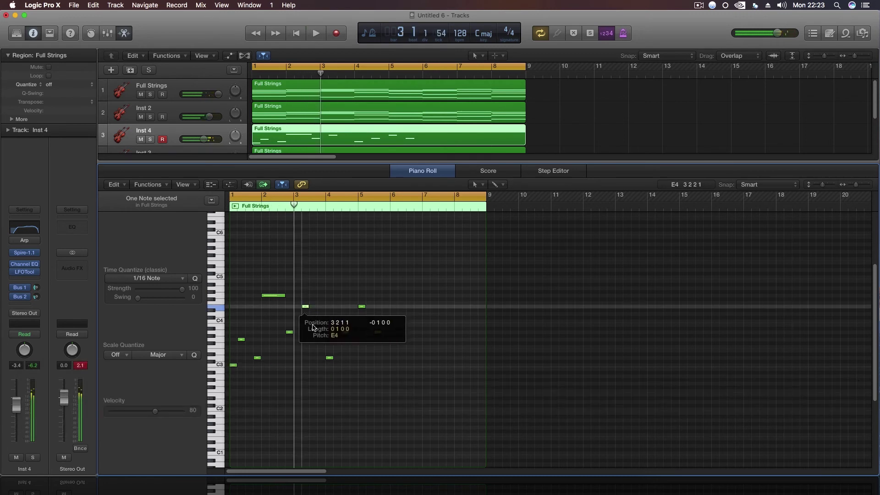
drag(329, 358, 315, 359)
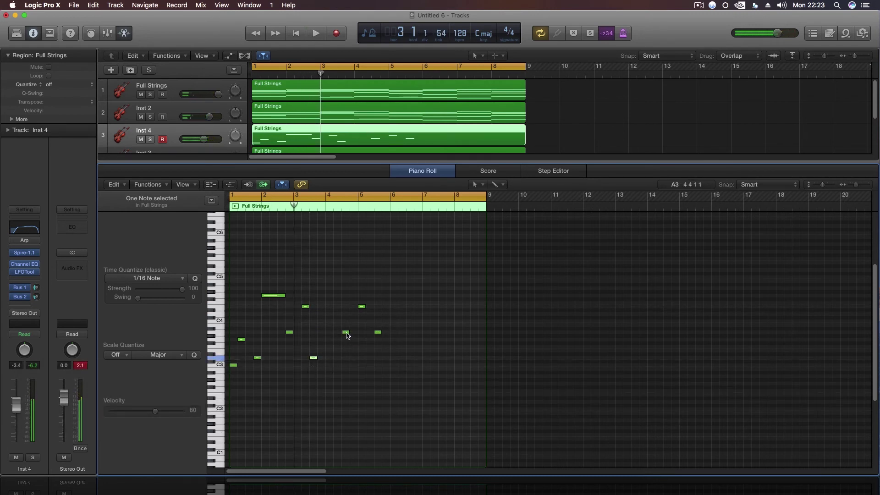
drag(346, 332, 322, 334)
key(space)
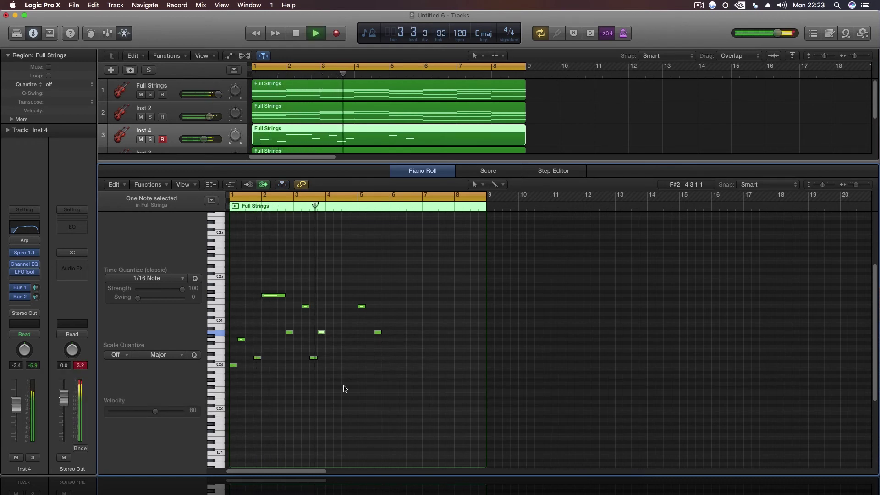
key(space)
Step: Shift the bar-3 note group one beat later and lengthen the bar-4 A3 and E4 notes to two beats
drag(345, 361, 296, 331)
key(space)
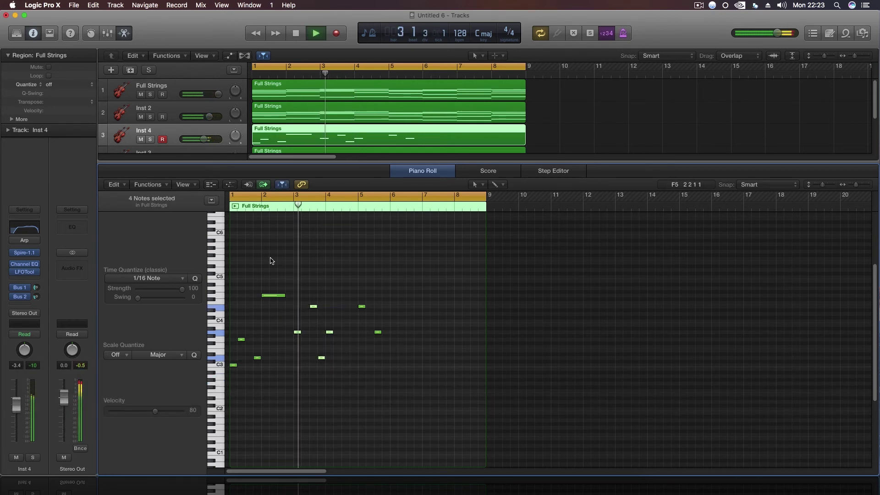
click(361, 311)
key(space)
drag(331, 331, 357, 307)
click(362, 334)
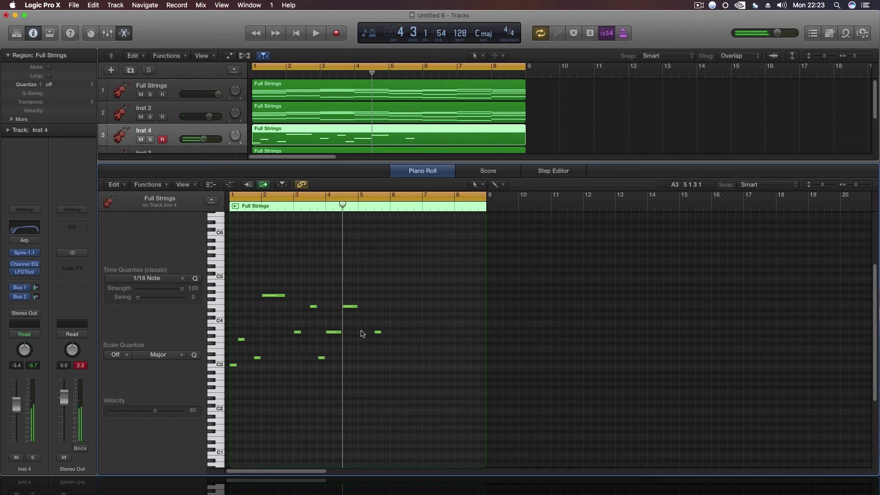
key(space)
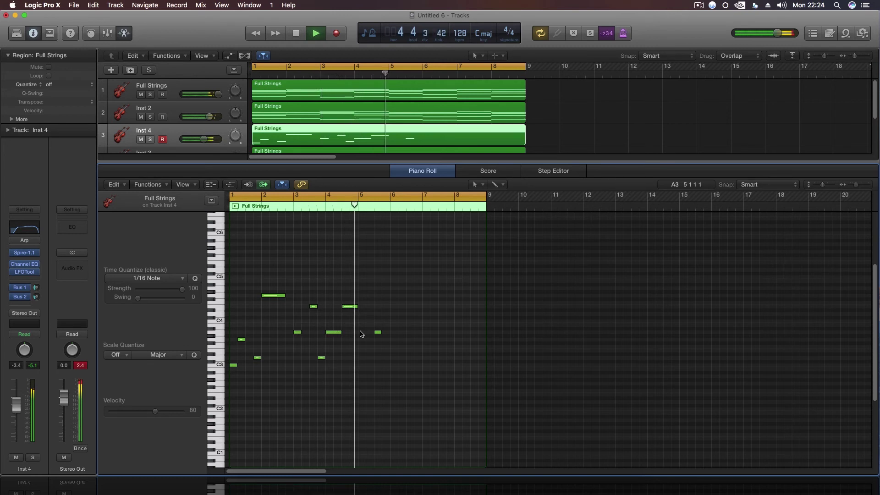
Step: Delete the selected long notes near bar 2 and audition the melody
key(space)
drag(405, 364, 274, 321)
key(Delete)
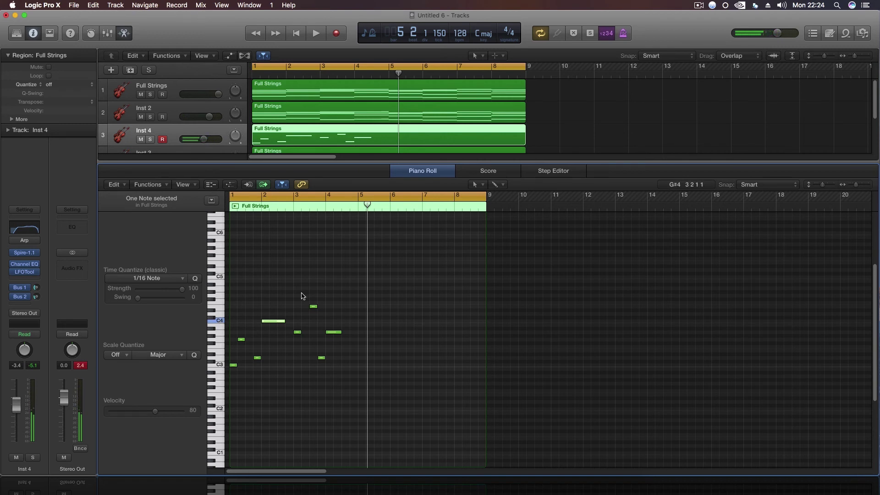
click(268, 317)
key(space)
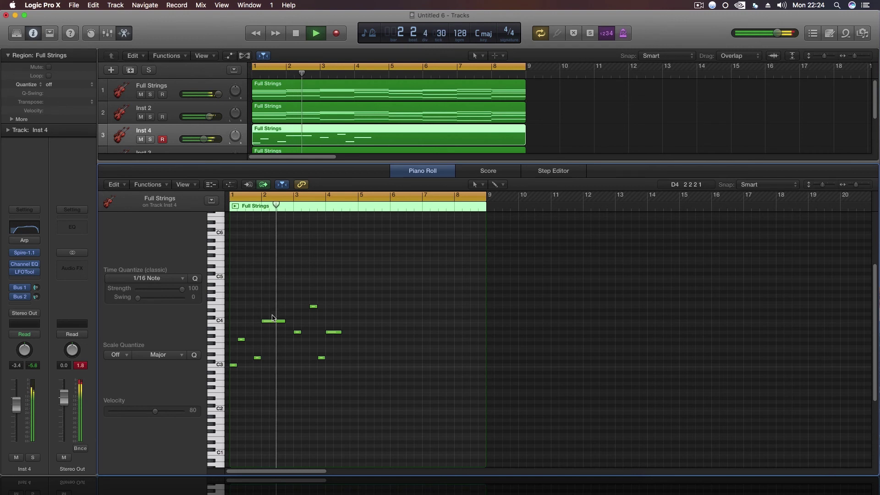
key(space)
Step: Raise the bar-2 C4 note a step and play the result back
drag(270, 325, 271, 317)
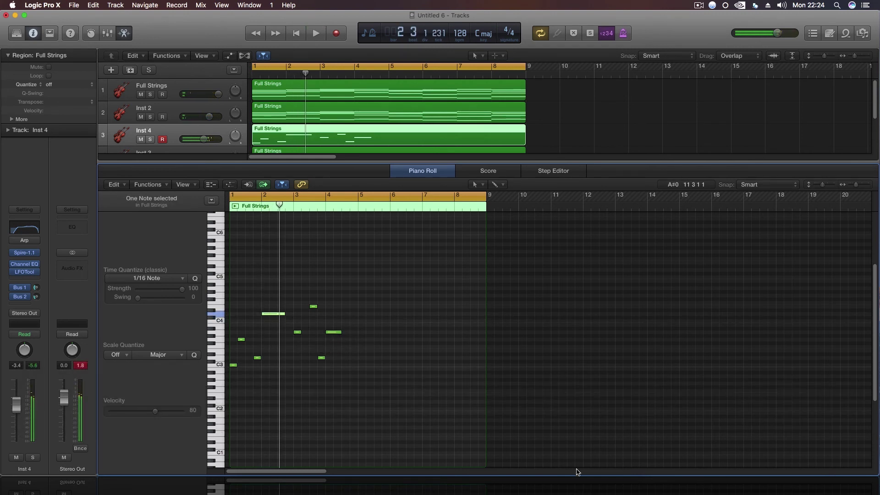
click(427, 384)
key(space)
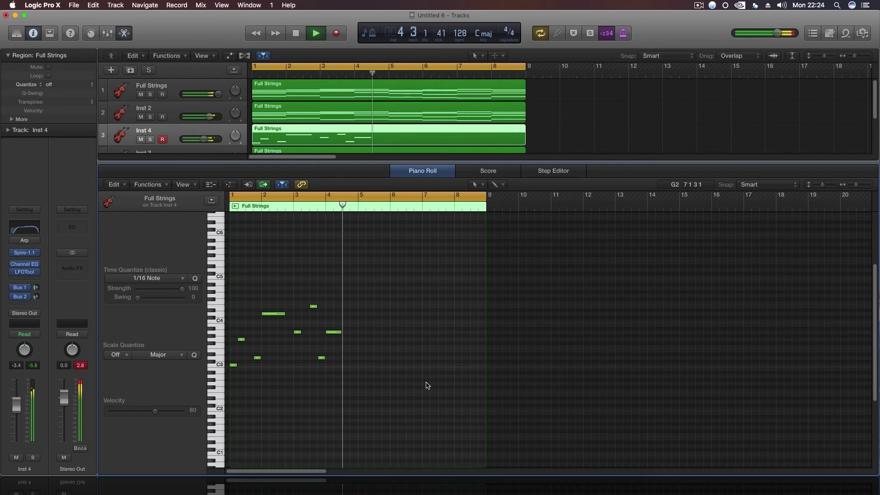
key(space)
Step: Mute Inst 4 and open Inst 2's Full Strings region in the Piano Roll
key(e)
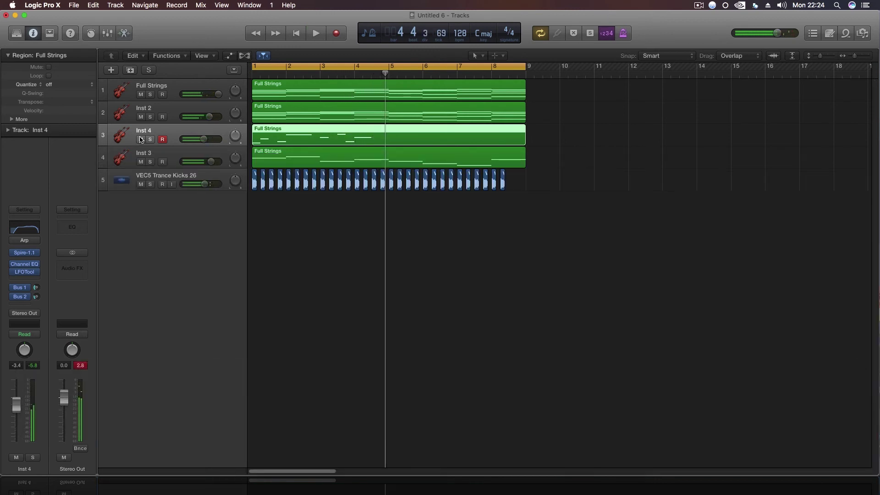
click(140, 139)
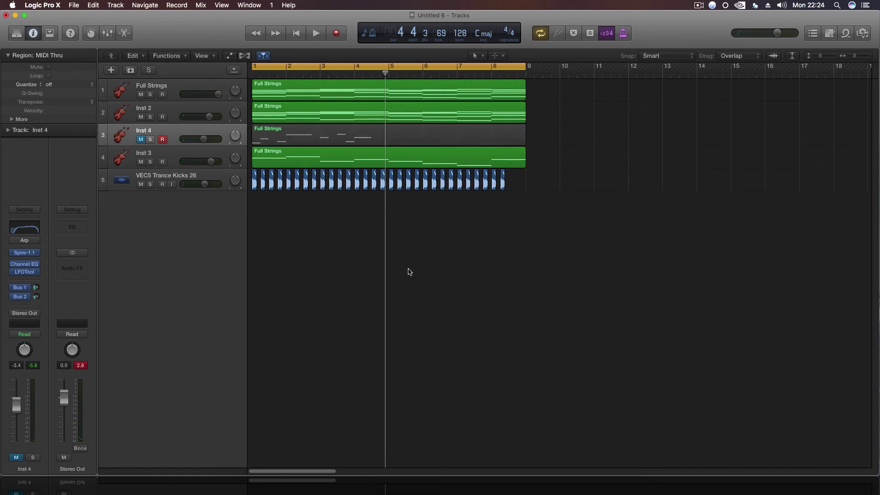
double_click(298, 112)
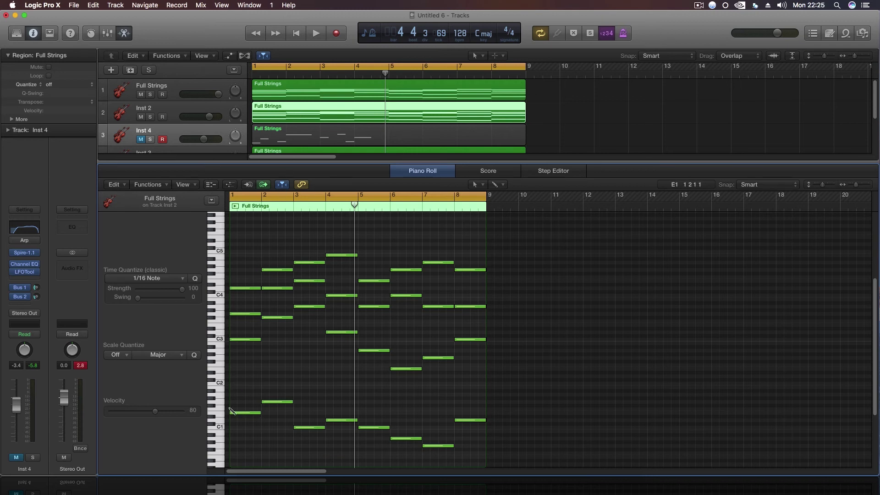
Step: Draw a new note in bar 1 and raise the bar-1 F2 note to A2
key(super)
super+click(234, 394)
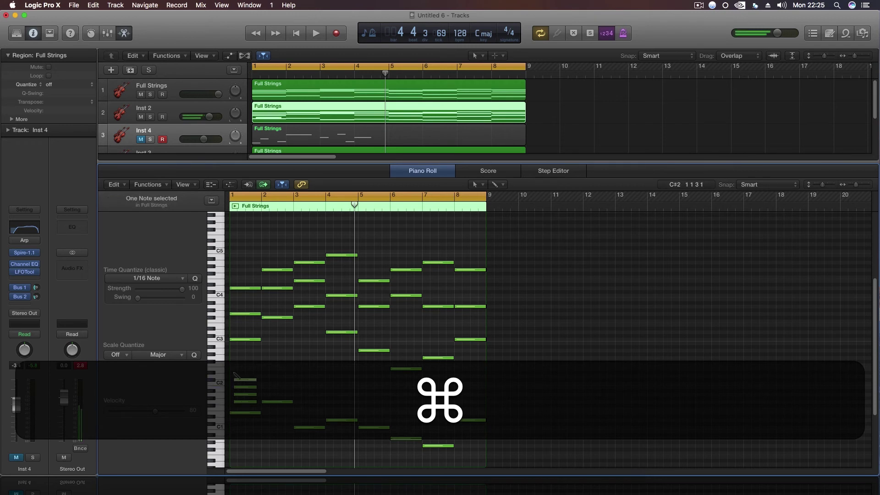
drag(235, 375, 259, 365)
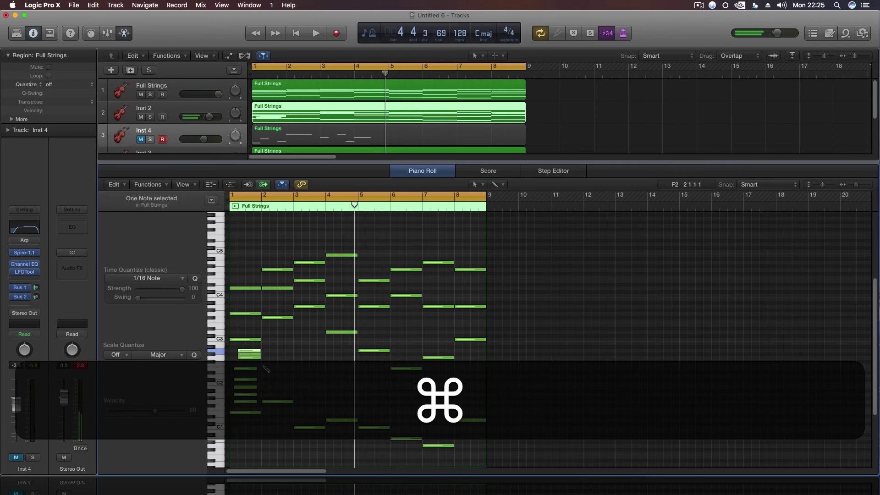
key(super+z)
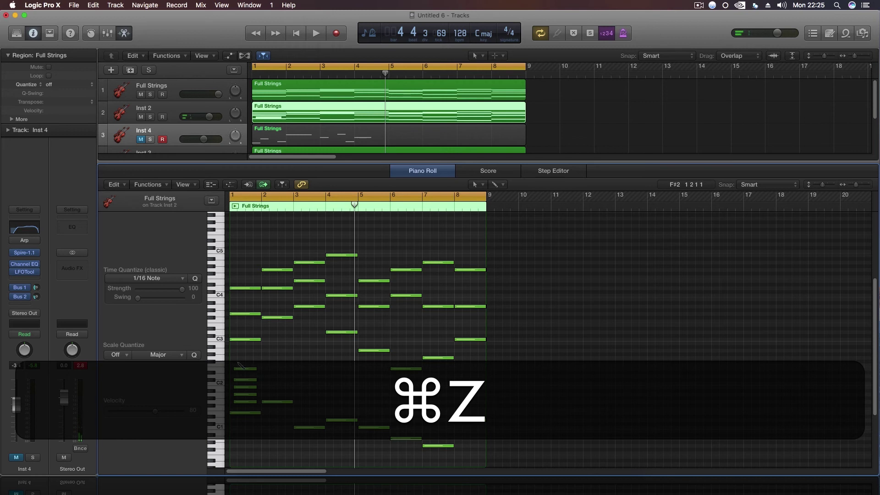
super+click(241, 367)
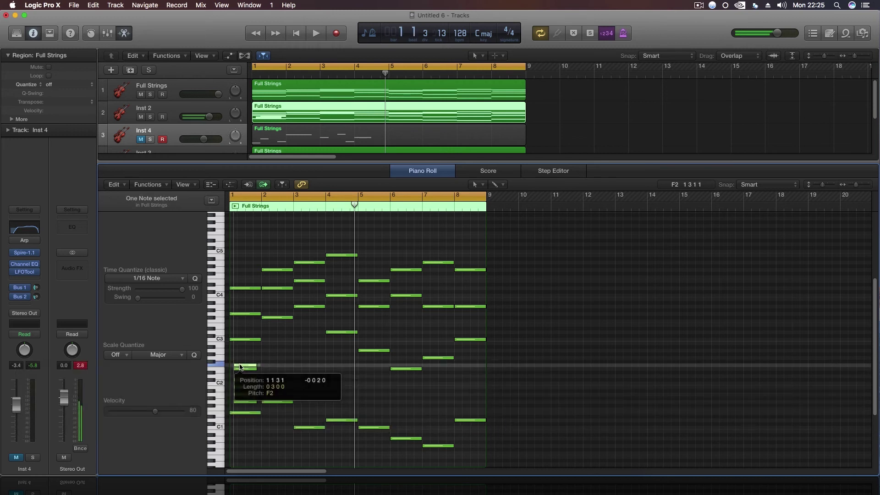
drag(240, 367, 243, 350)
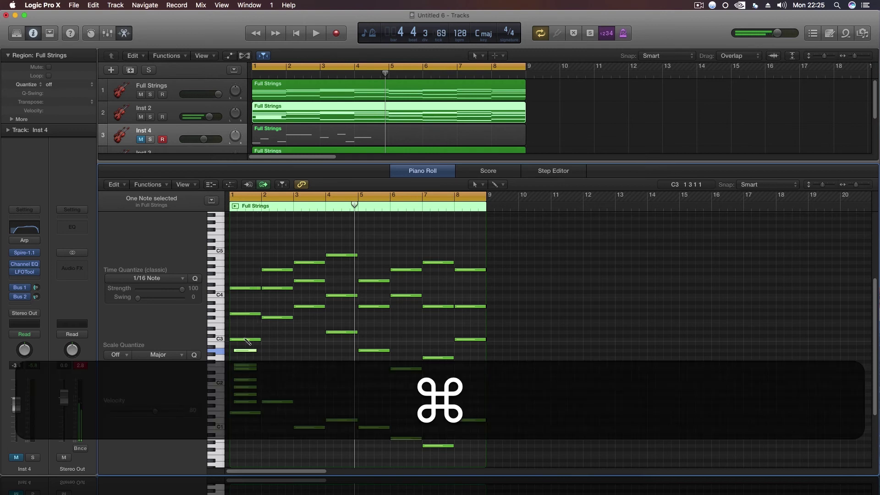
Step: Add another low note, stack the low chord notes at bar 1's start, and lengthen them
super+click(237, 333)
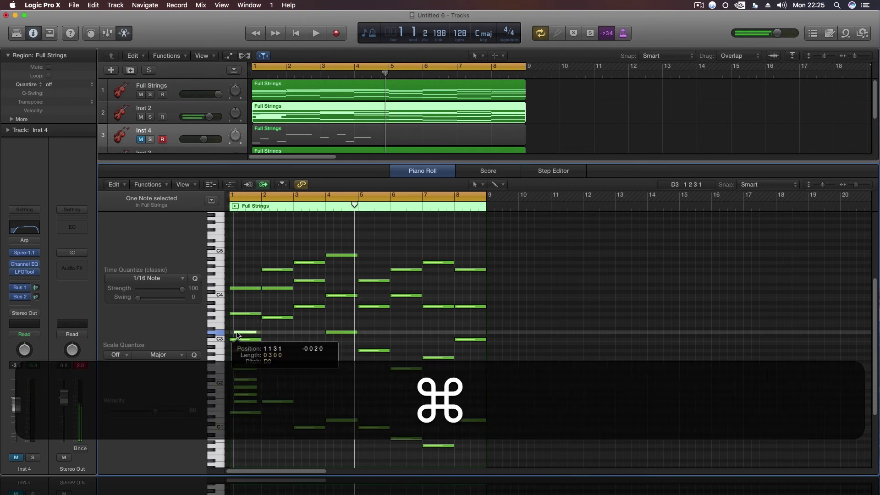
drag(260, 346, 261, 403)
click(243, 374)
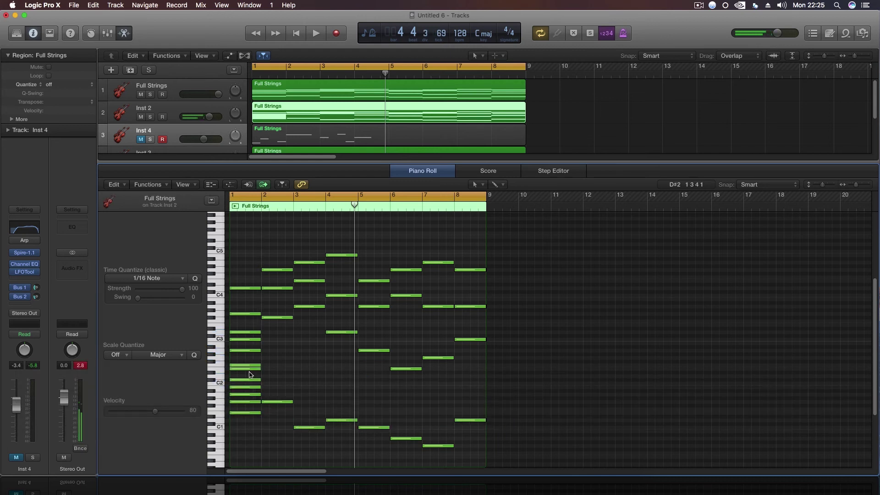
drag(243, 375, 239, 375)
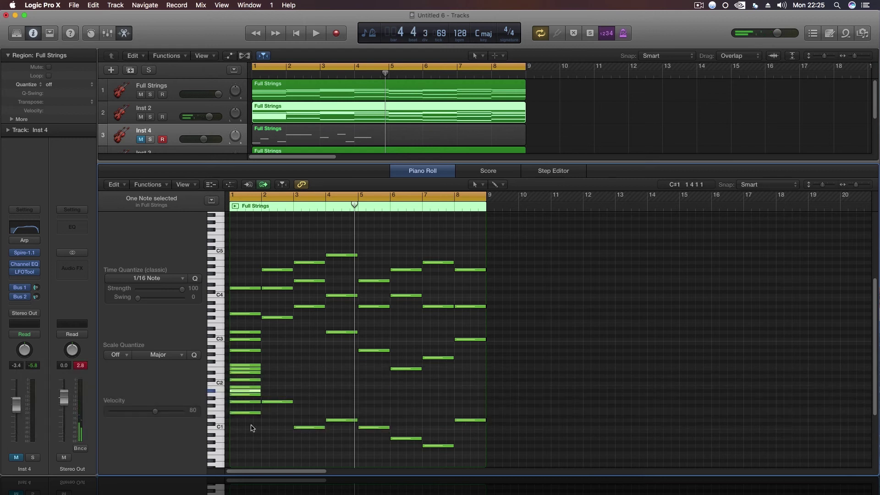
drag(252, 429, 234, 321)
click(234, 265)
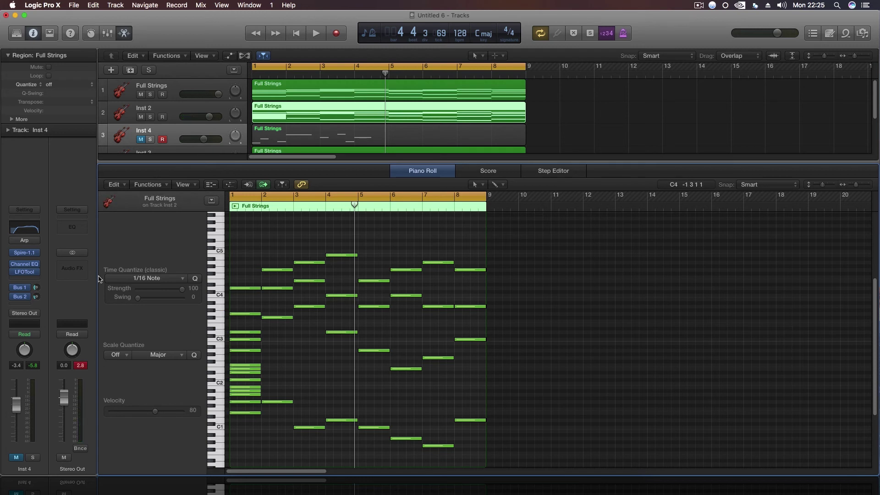
Step: Set Scale Quantize to Natural Minor, check the MajorScales chart, and select the 14 bar-1 notes
click(149, 357)
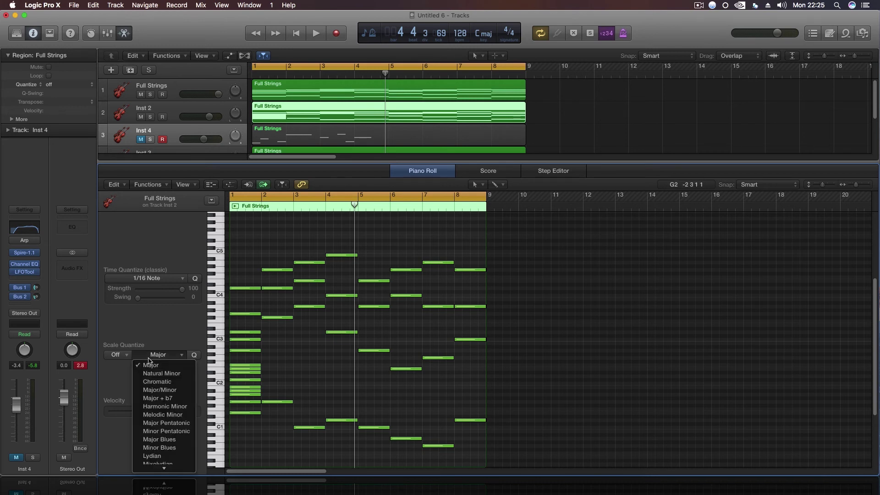
click(161, 373)
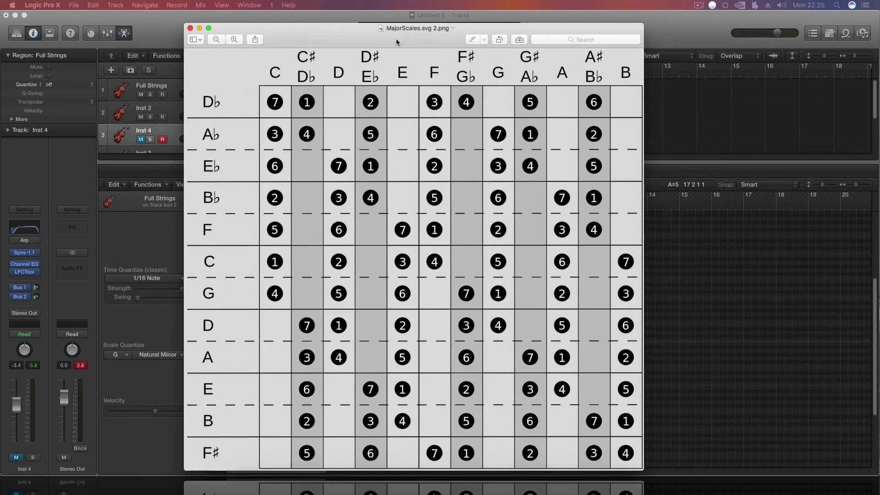
click(393, 38)
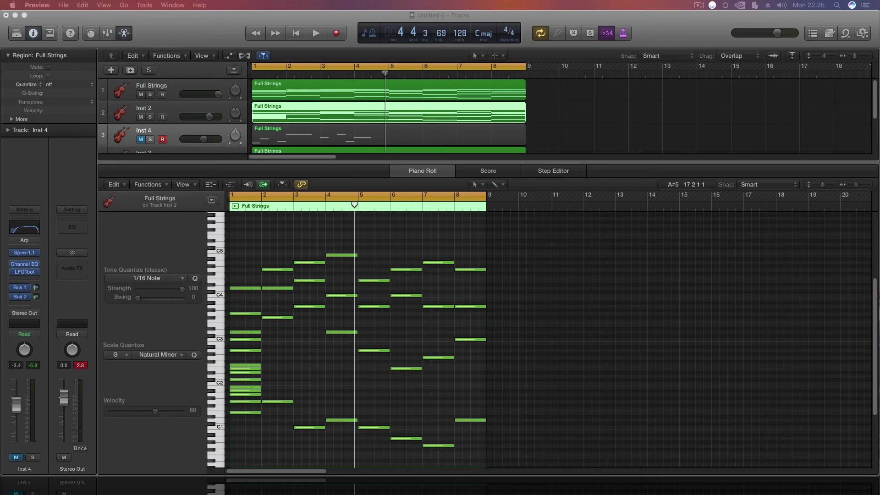
click(255, 423)
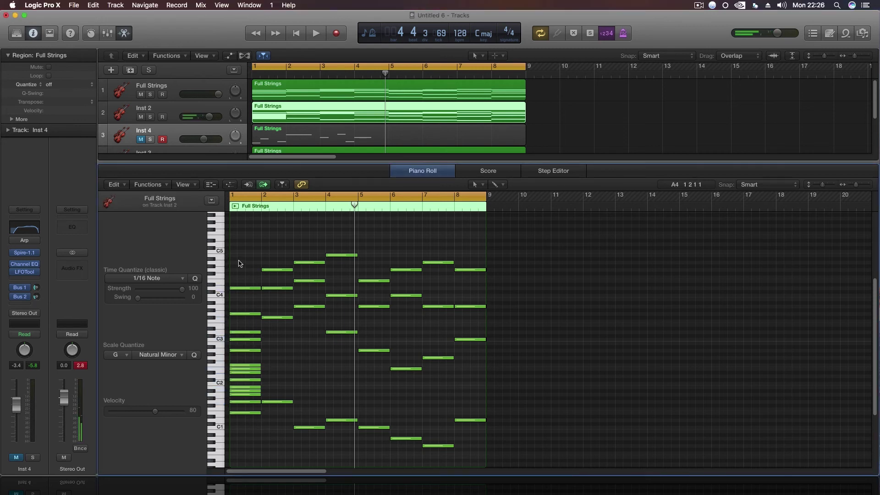
drag(239, 264, 249, 437)
Step: Set the Scale Quantize root to E and delete the existing bar-1 notes
click(117, 355)
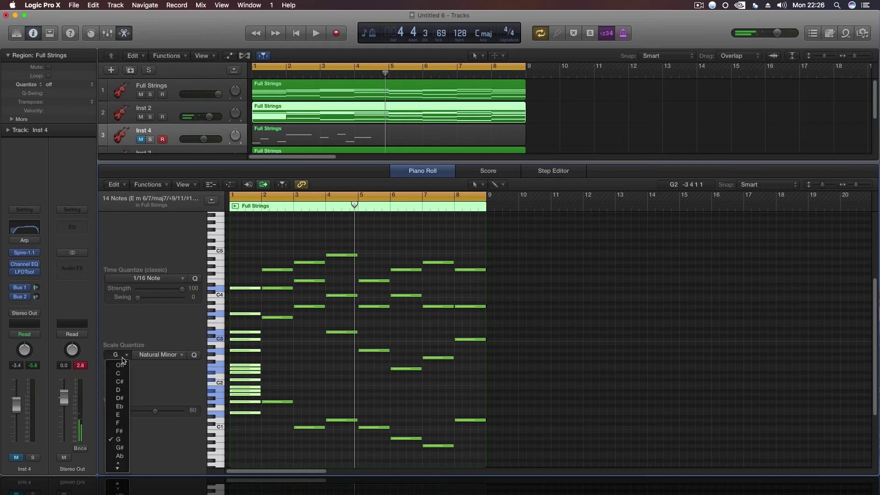
click(118, 416)
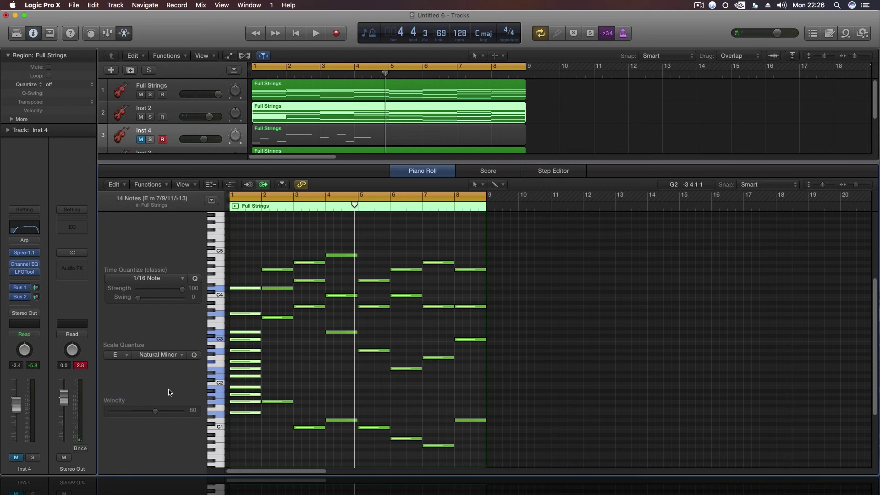
click(270, 367)
drag(257, 269, 242, 436)
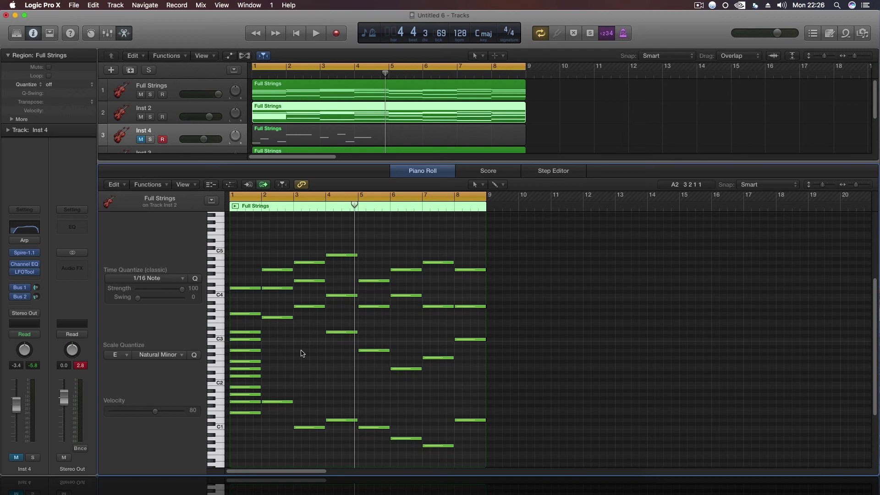
drag(236, 270, 239, 434)
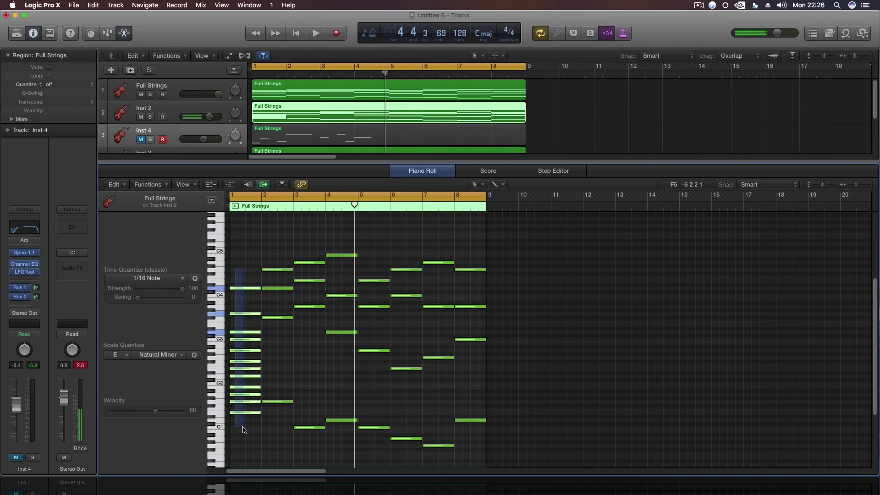
key(BackSpace)
key(super+BackSpace)
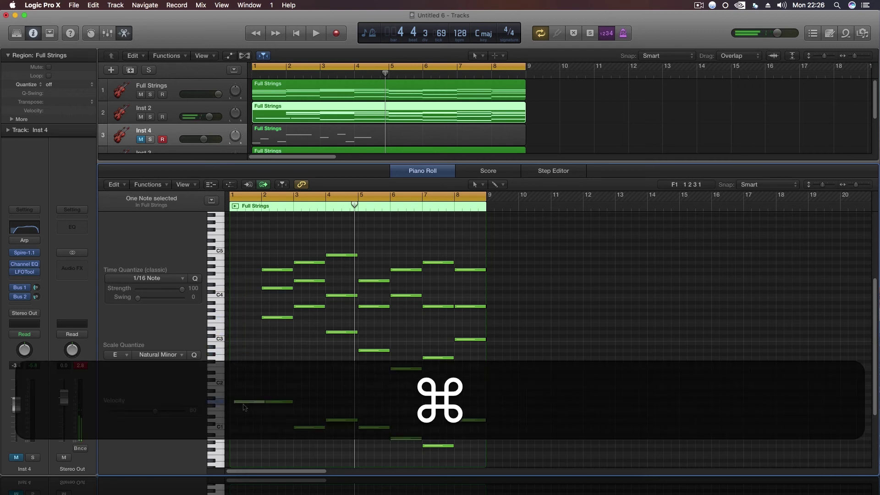
Step: Add four new chord notes in bar 1 and align them to the bar's start
super+click(238, 403)
super+click(235, 333)
drag(235, 334, 232, 335)
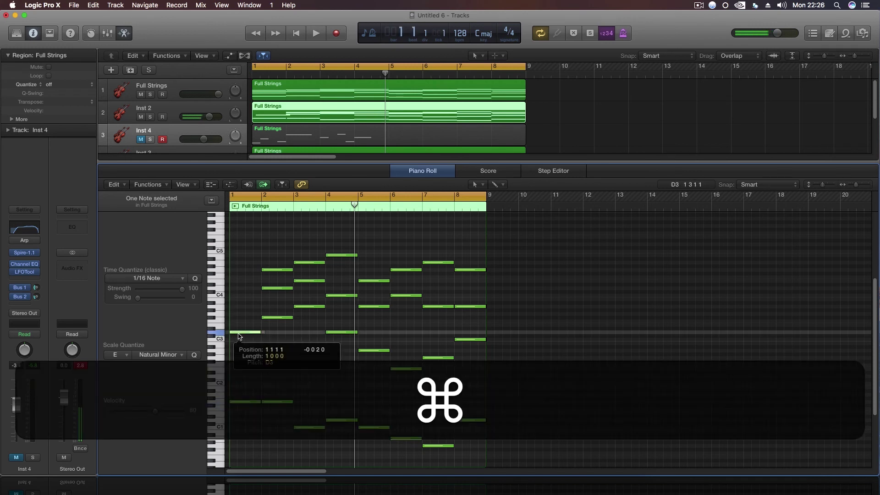
super+click(239, 304)
drag(238, 303, 236, 284)
super+click(235, 288)
drag(241, 264, 230, 431)
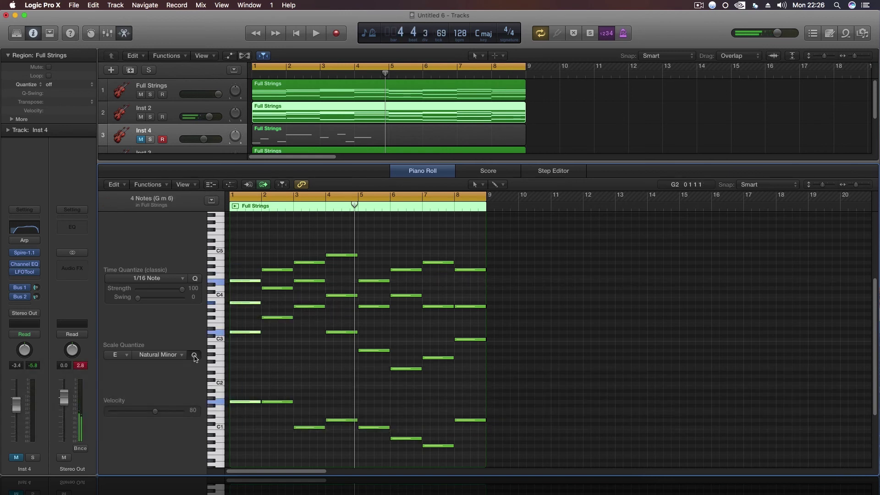
Step: Check the new E m7 chord's pitches, then select and deselect every note in the region
drag(238, 302, 238, 299)
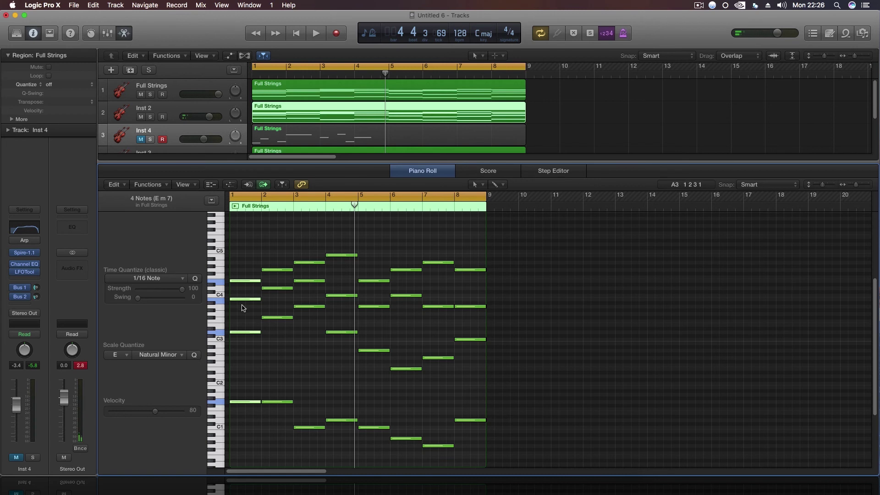
click(237, 403)
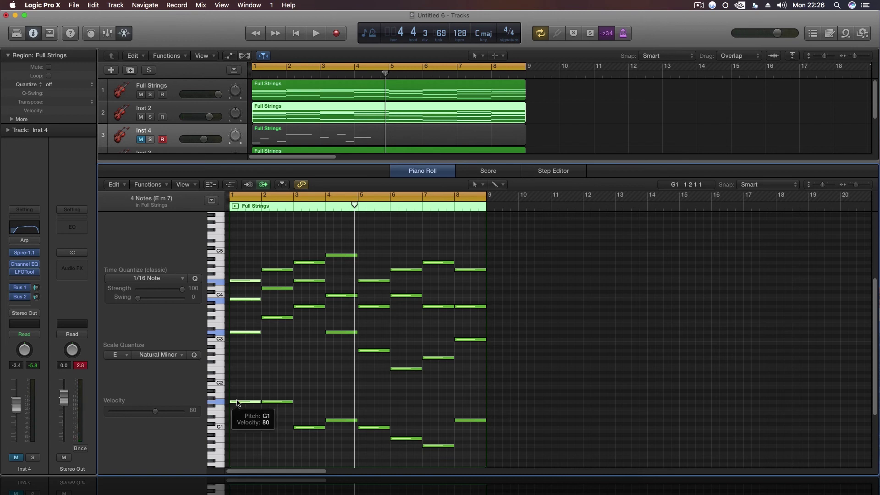
click(276, 343)
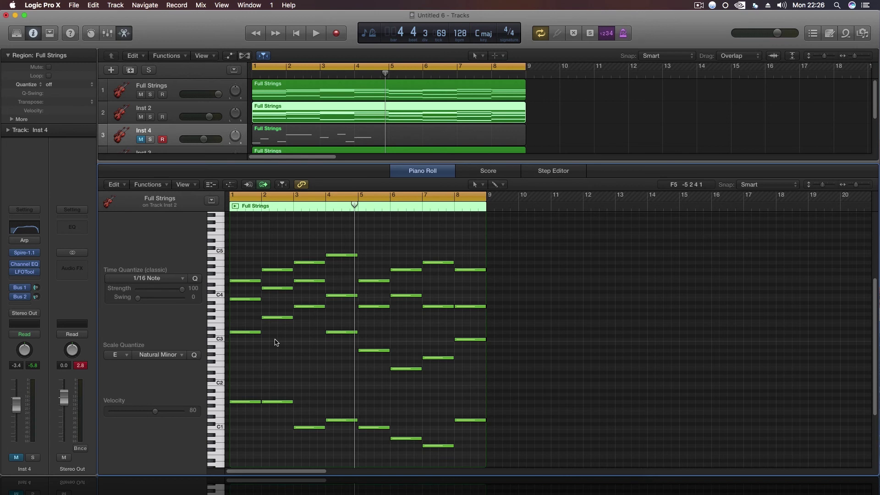
drag(239, 238, 527, 451)
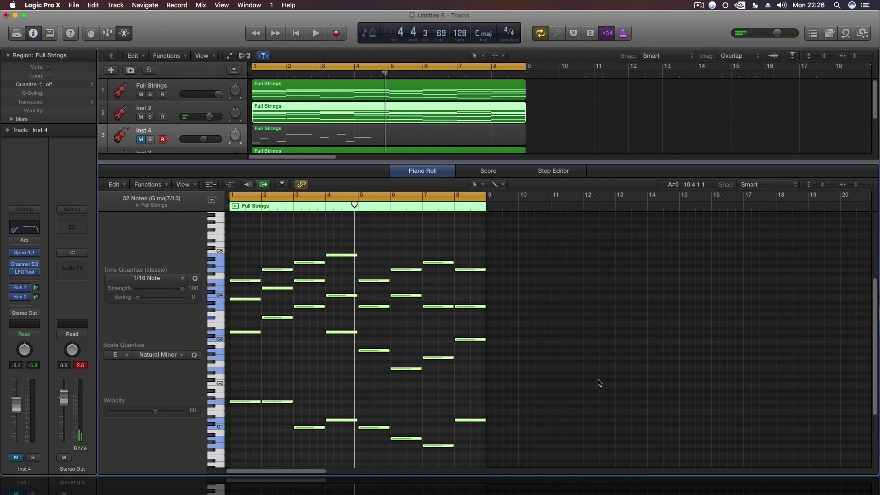
click(258, 367)
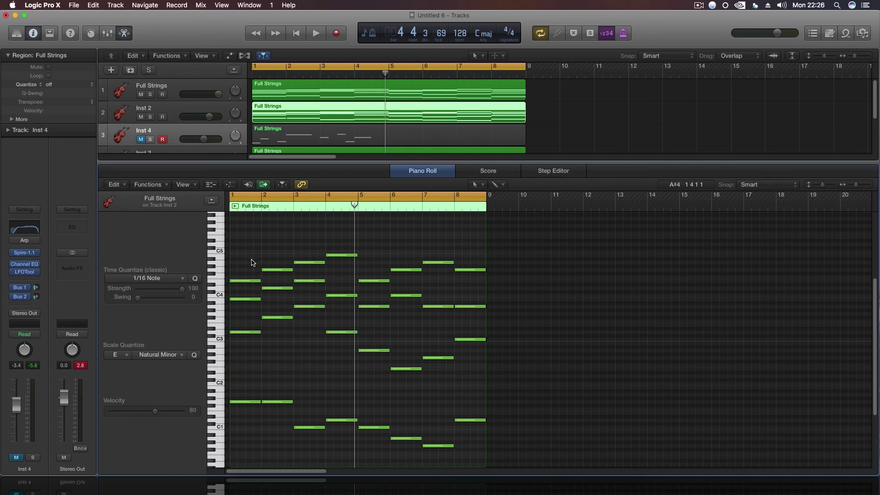
Step: Solo Inst 2, play from bar 1, and stretch the Full Strings region from bar 9 to bar 10
drag(252, 263, 263, 379)
click(150, 117)
key(space)
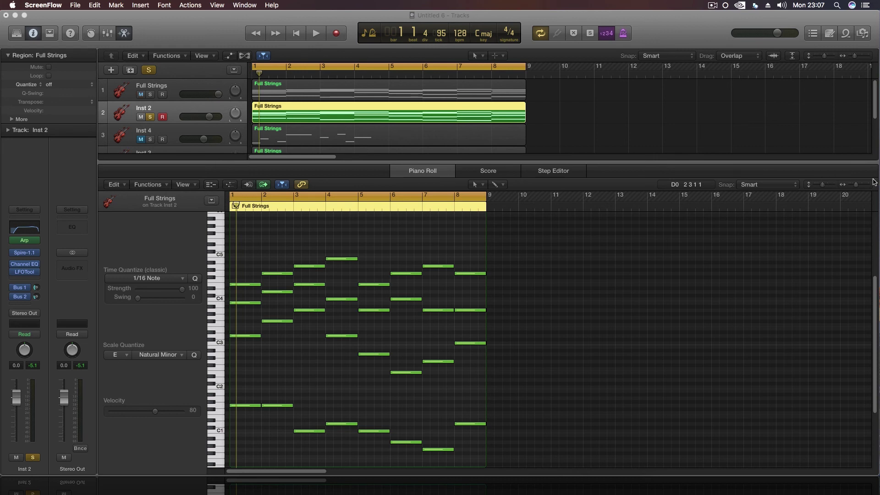
drag(858, 187, 860, 187)
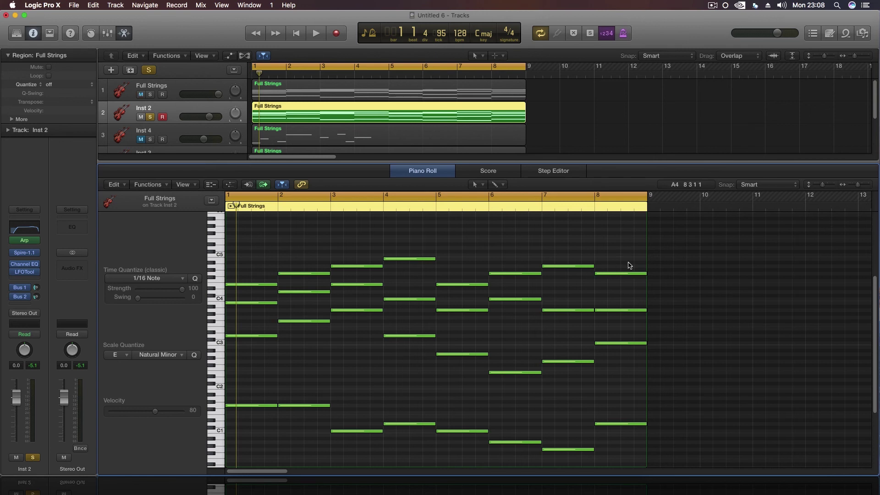
drag(647, 260, 701, 261)
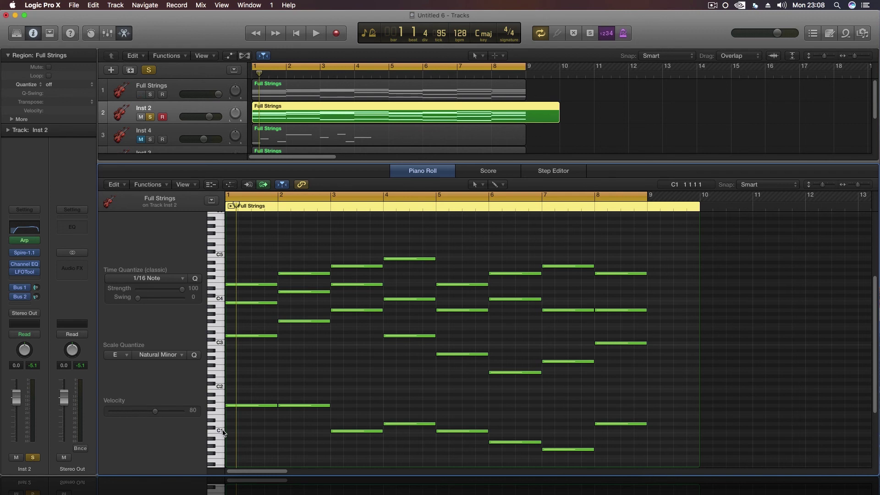
Step: Pencil in an E1, G1, A1, C2 and D2 chord at bar 9
click(223, 432)
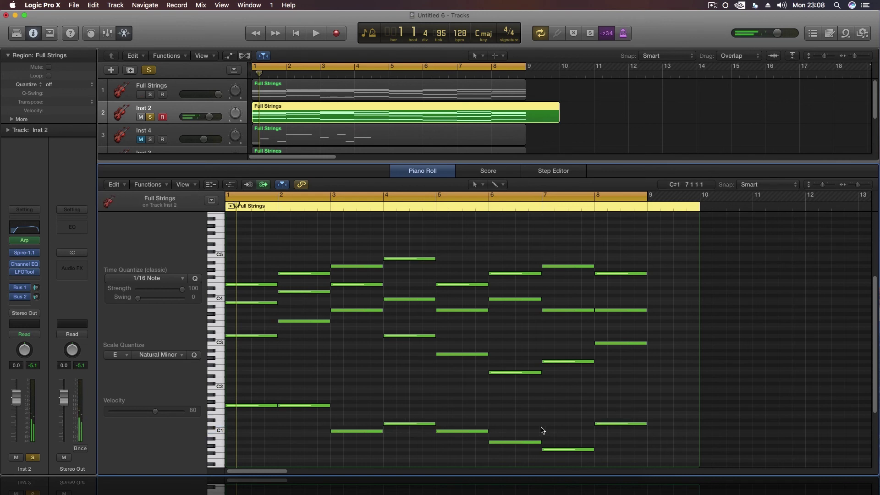
super+click(651, 416)
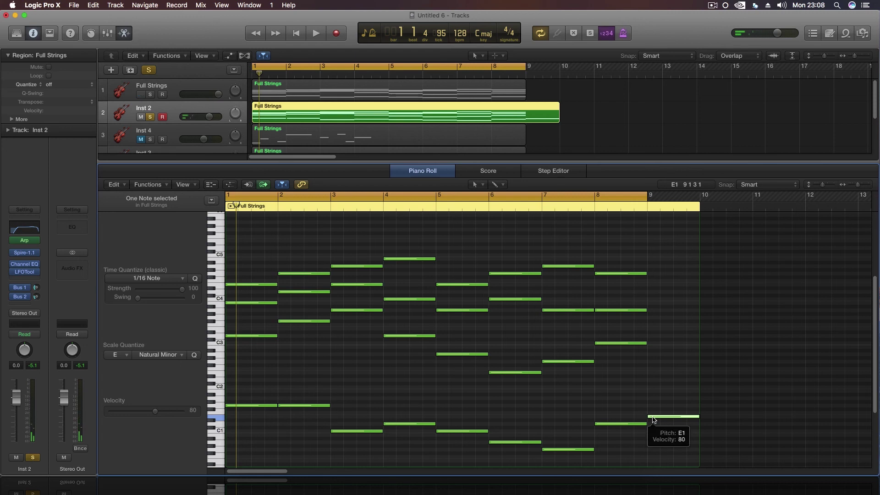
super+click(651, 409)
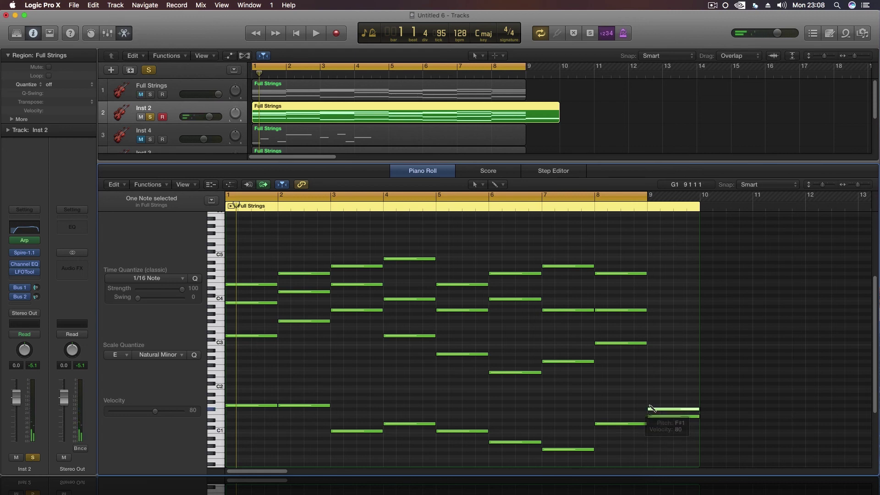
drag(650, 410, 650, 405)
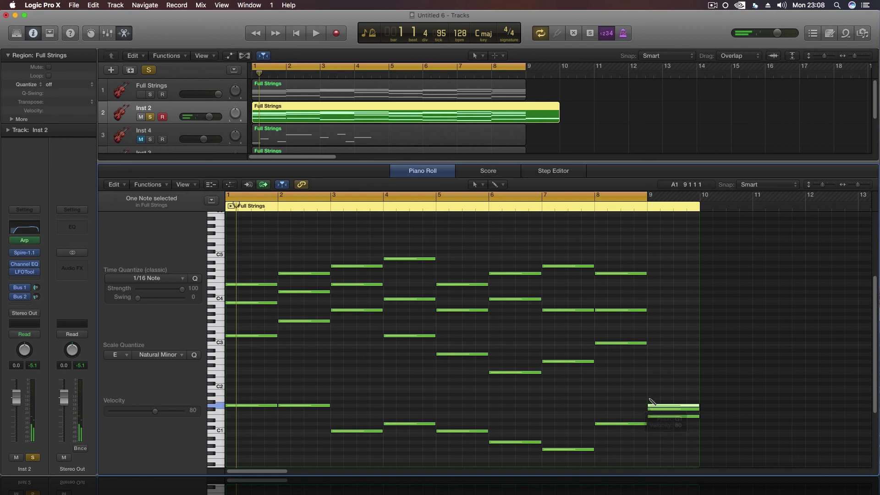
super+click(650, 398)
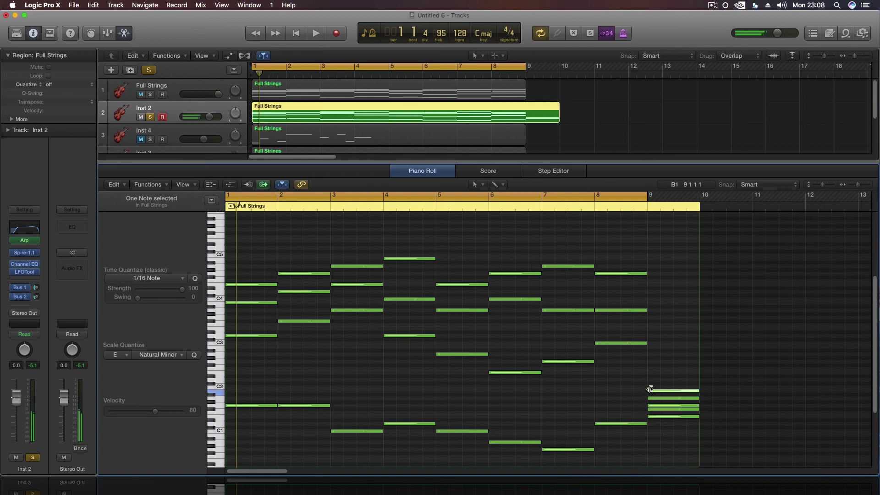
super+click(650, 387)
super+click(650, 380)
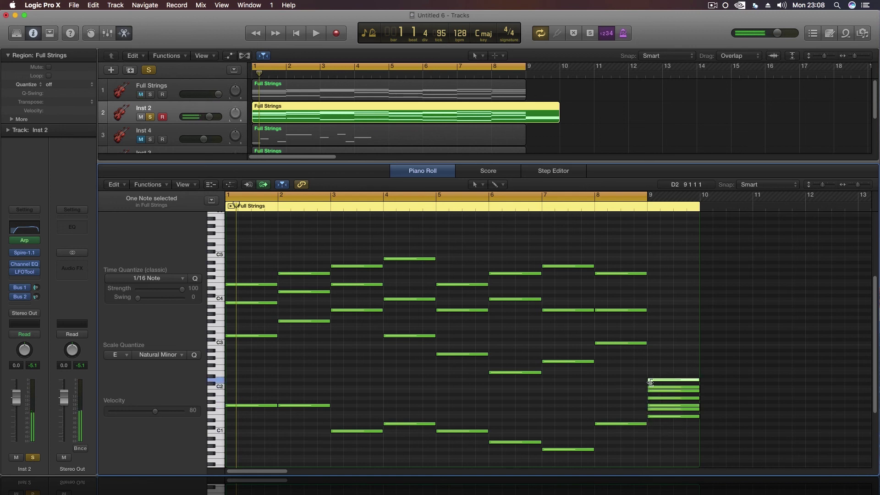
Step: Audition the bar-9 chord and bars 1–8, then enable Collapse Mode to list only used pitches
click(658, 367)
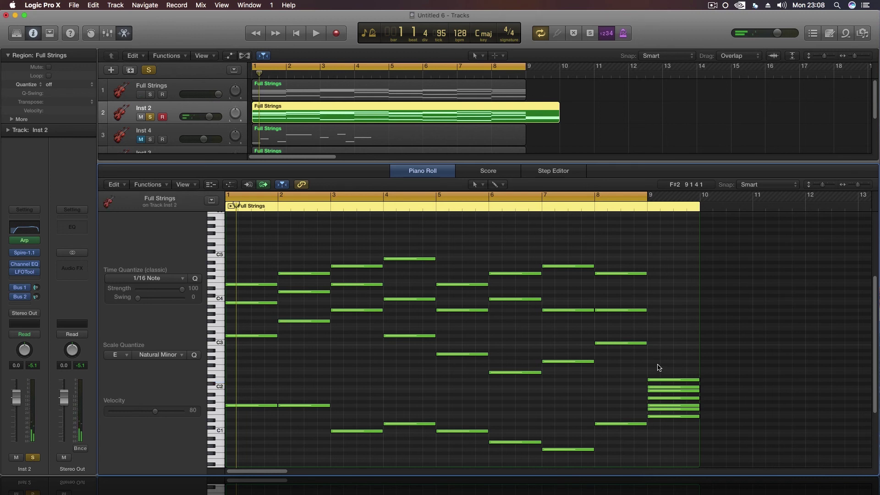
drag(662, 367, 681, 428)
drag(264, 249, 560, 419)
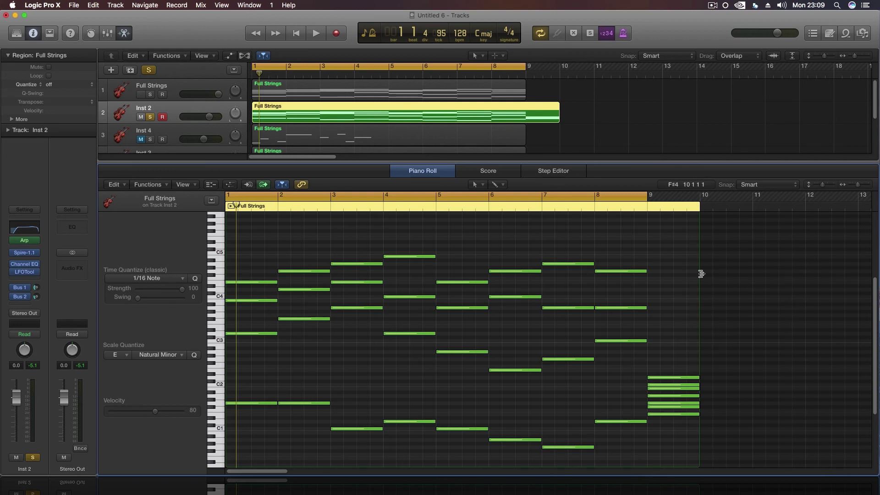
click(210, 184)
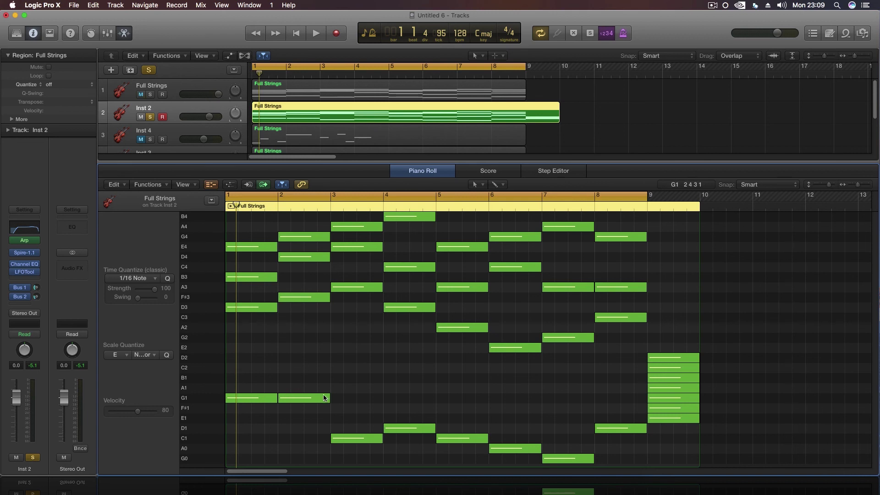
Step: Try A1 and G#1 for the lowest bar-1 note before returning it to G1
mouse_move(250, 398)
mouse_down()
mouse_move(250, 389)
mouse_move(251, 402)
mouse_move(243, 394)
mouse_move(253, 392)
mouse_up()
key(super+Up)
click(252, 392)
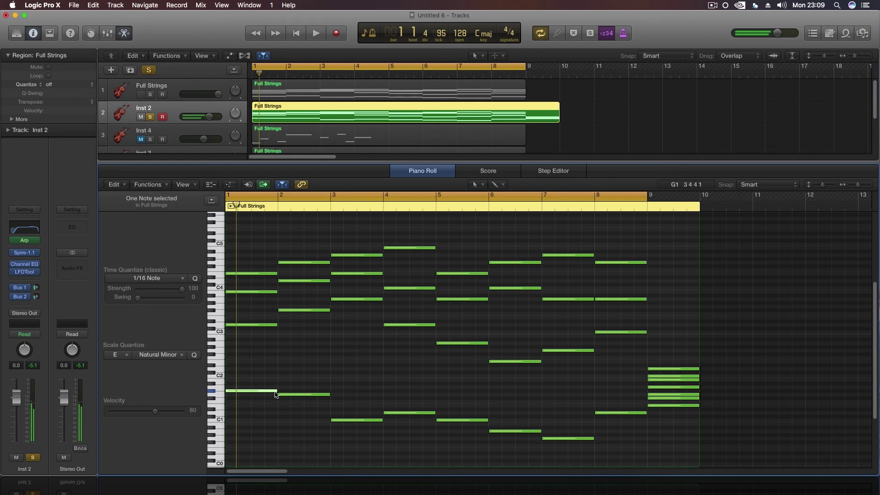
click(248, 384)
drag(251, 392, 252, 398)
key(ctrl+shift+c)
click(262, 382)
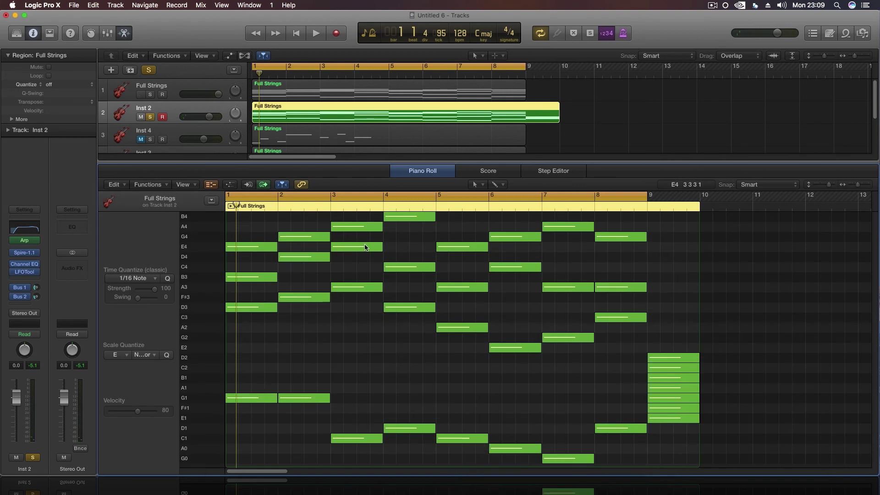
Step: Re-pitch bar-1 notes to B1, C3, A3, G4 and bar-2 notes to E4, B4, C4, G2, E1
mouse_move(365, 247)
drag(244, 398, 244, 318)
drag(245, 278, 245, 289)
drag(245, 247, 245, 238)
drag(292, 238, 293, 217)
drag(293, 257, 293, 267)
drag(296, 297, 297, 347)
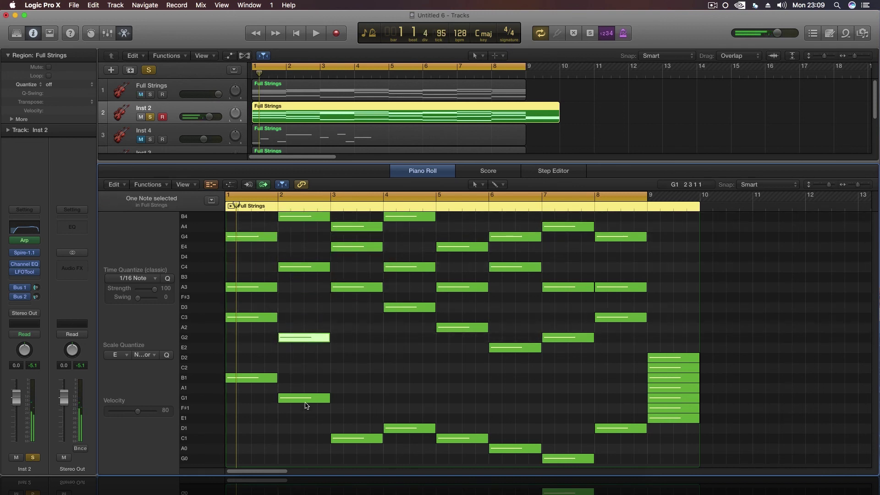
drag(305, 403, 359, 398)
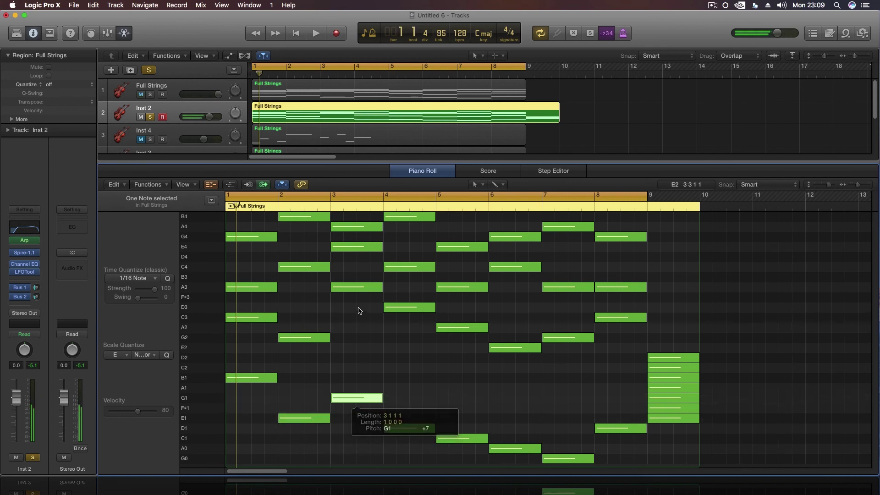
Step: Re-pitch bar-3 notes to G1, D3, B4, D4 and the bar-4 D3 note to E2
drag(357, 288, 356, 307)
drag(355, 226, 355, 216)
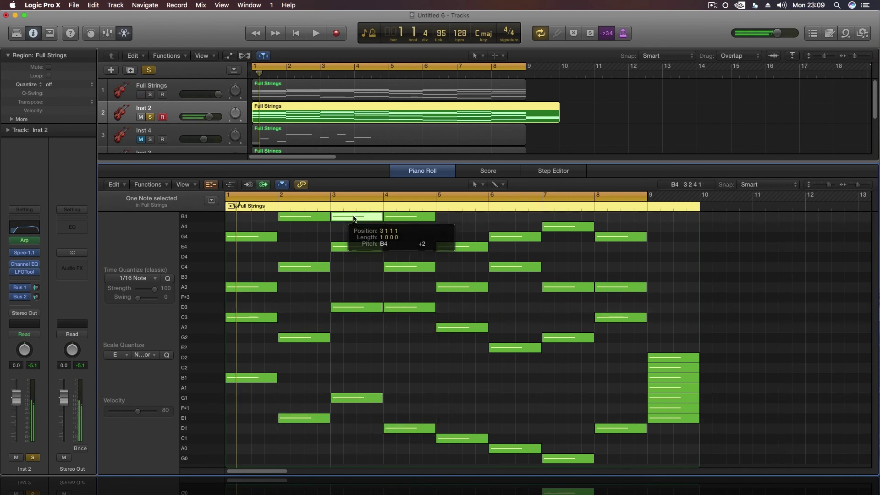
drag(355, 247, 357, 256)
click(400, 268)
drag(406, 308, 407, 348)
Step: Re-pitch bar-5 and bar-6 notes to C3, B3, A0, G1, A2 and A3, then play back
click(464, 326)
drag(463, 318, 461, 277)
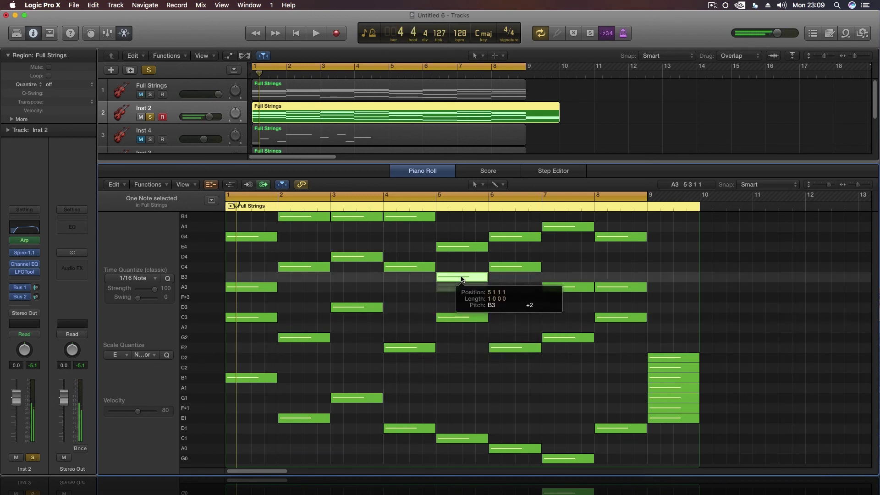
drag(461, 441, 514, 403)
drag(513, 347, 514, 287)
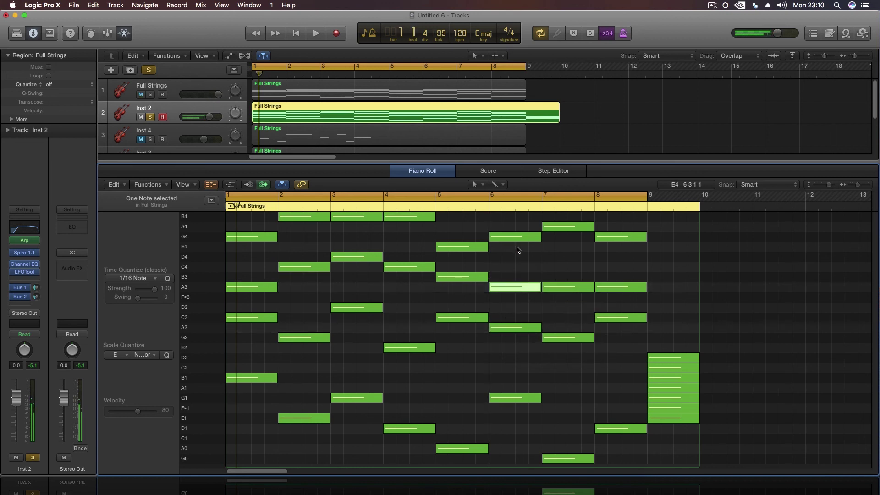
click(482, 355)
key(space)
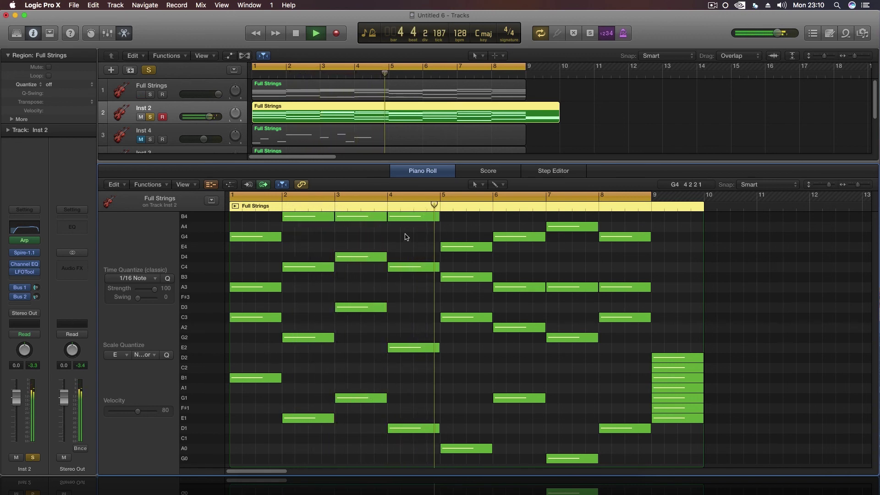
Step: Lower the bar-4 B4 note to G4 and play the melody from bar 3
key(space)
drag(400, 218, 400, 238)
click(335, 205)
key(space)
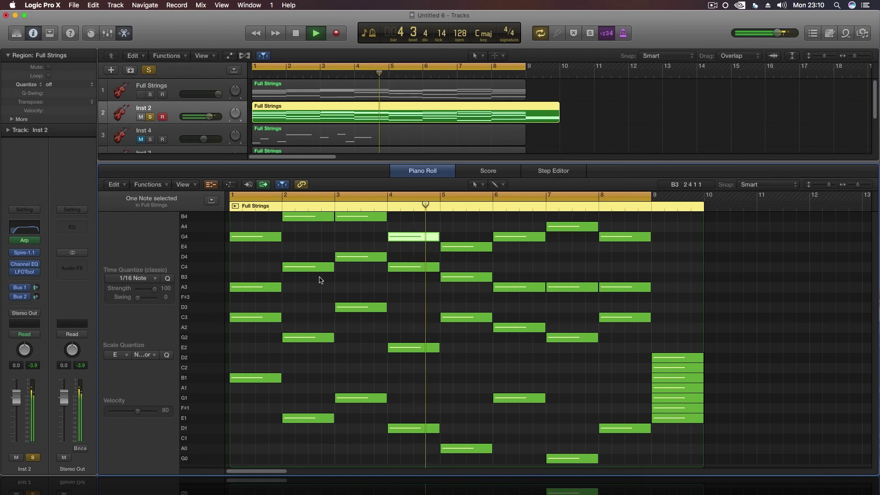
click(314, 298)
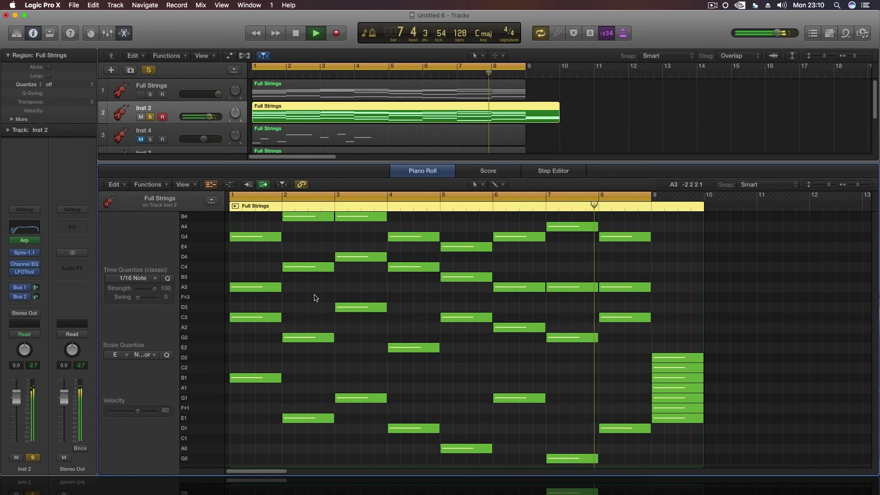
Step: Stop playback and close the Piano Roll to show all five tracks
key(space)
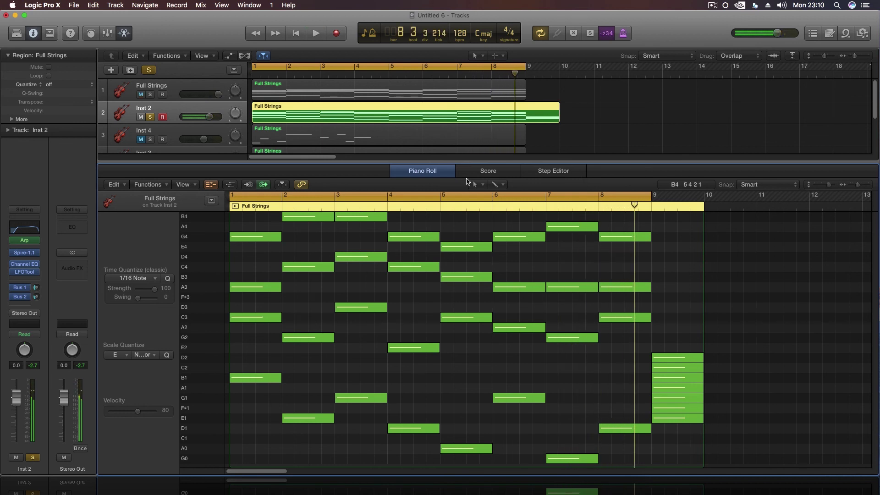
key(e)
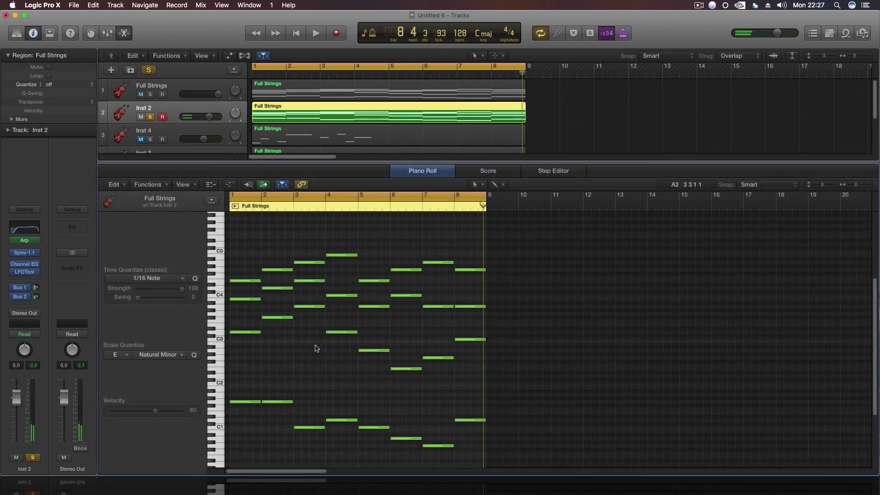
key(e)
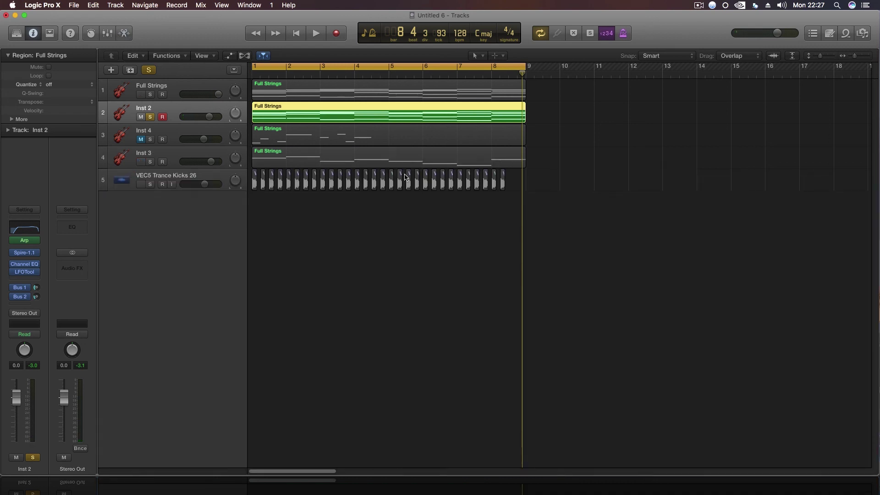
click(393, 296)
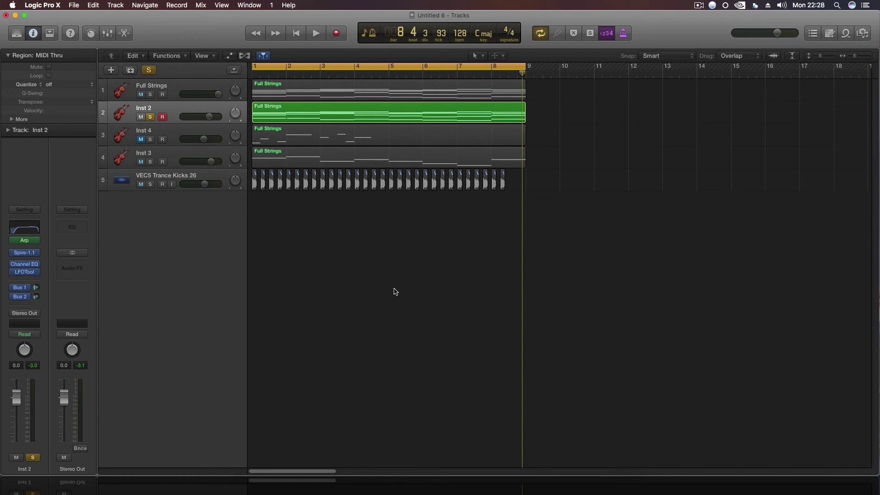
click(699, 5)
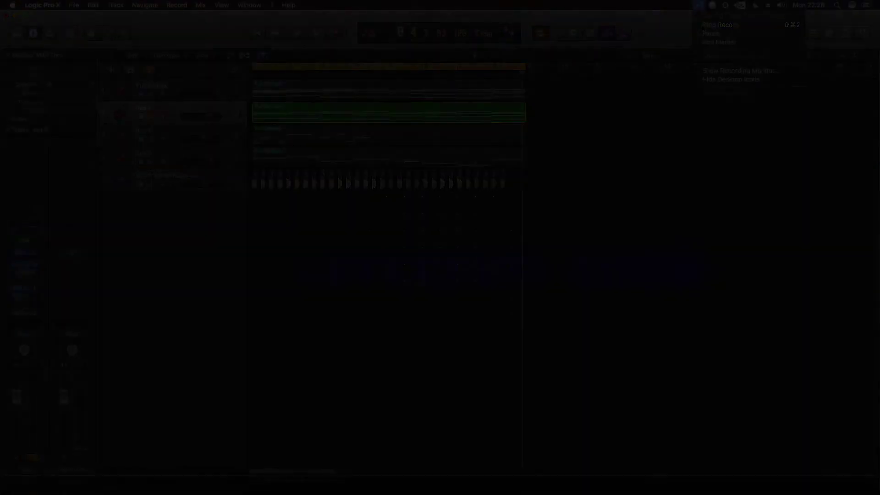